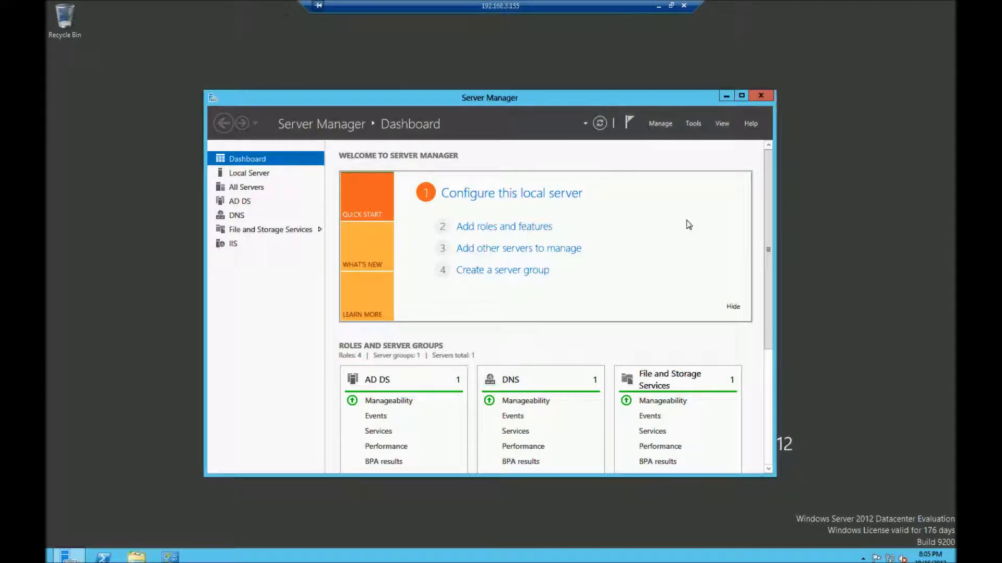
Step: Start adding roles and features with a role-based or feature-based installation on the Server2012 server from the server pool
click(534, 228)
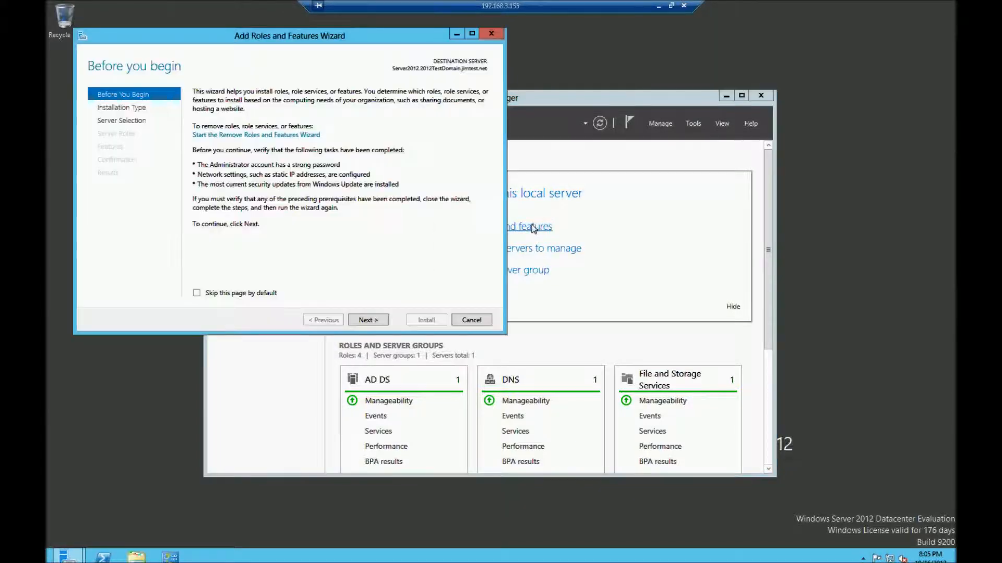
click(367, 321)
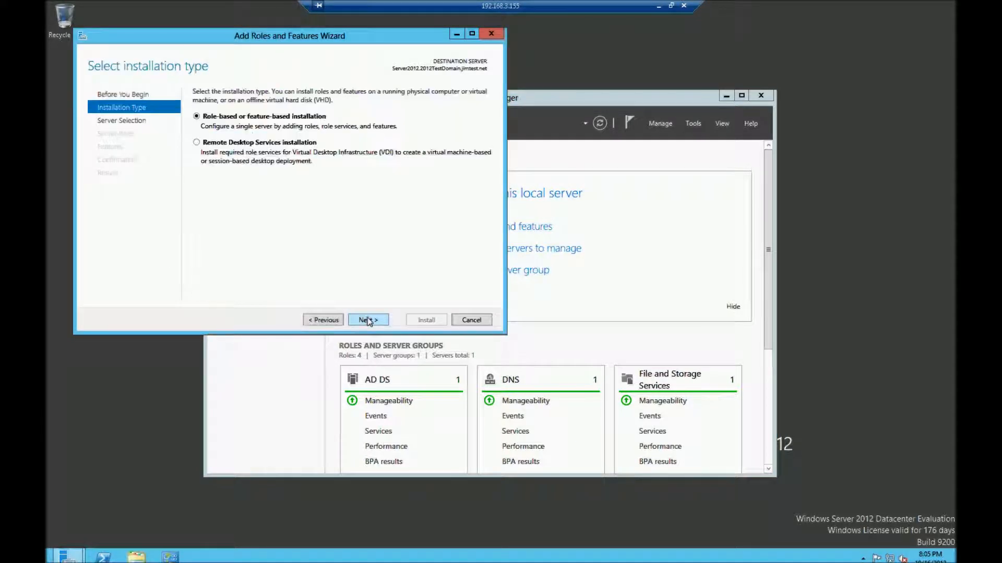
click(368, 320)
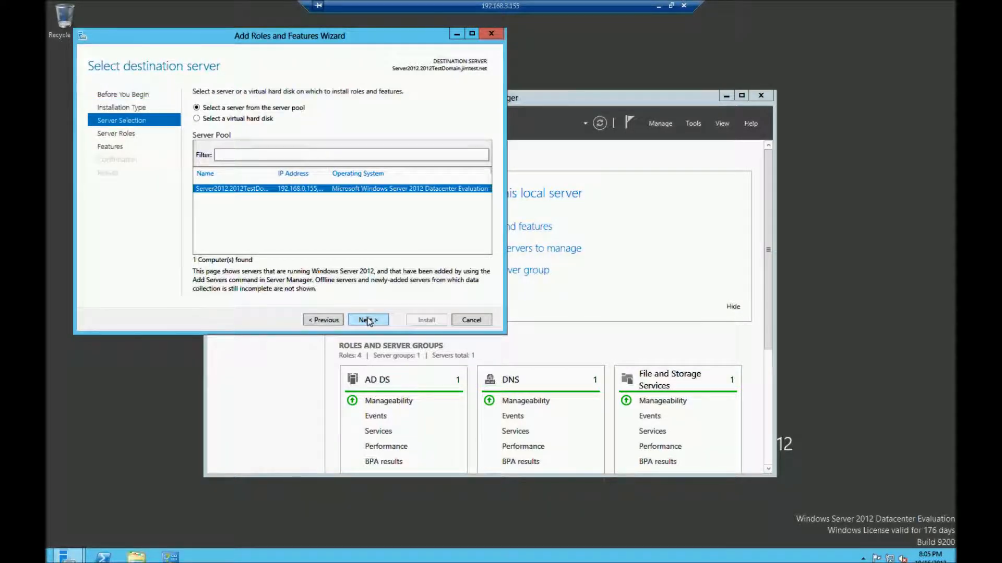
click(368, 320)
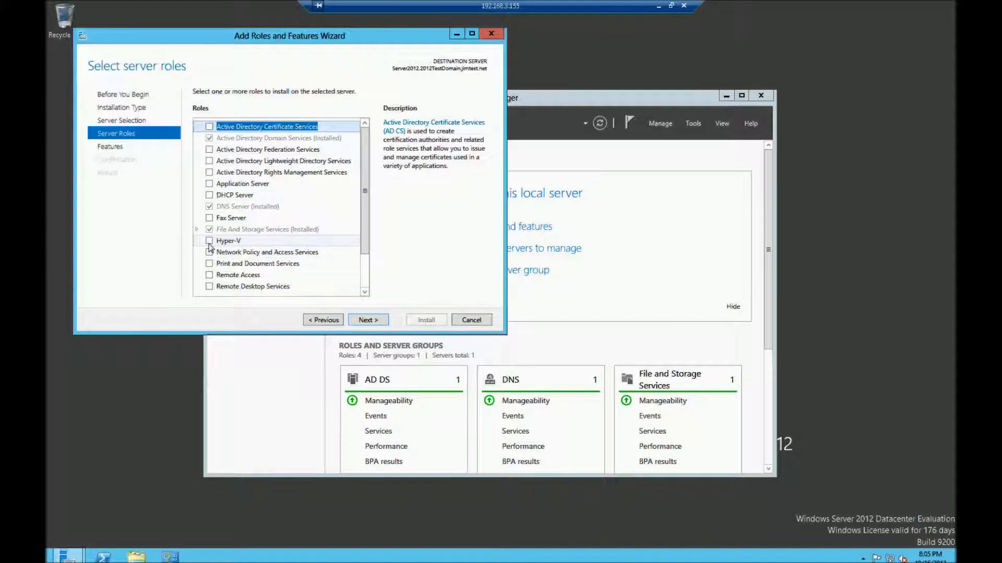
Step: Select the Hyper-V server role and include its required management tools
click(209, 242)
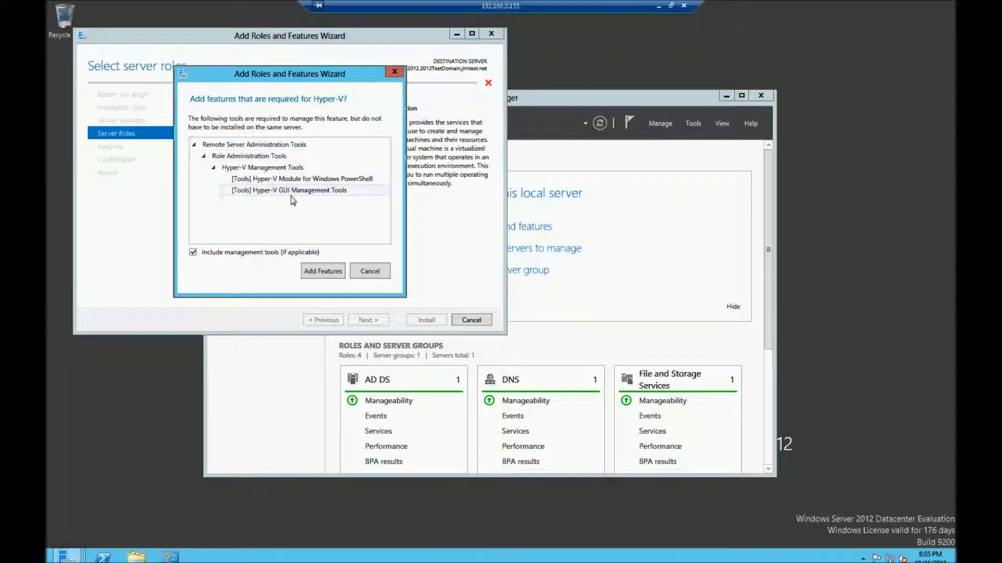
click(322, 270)
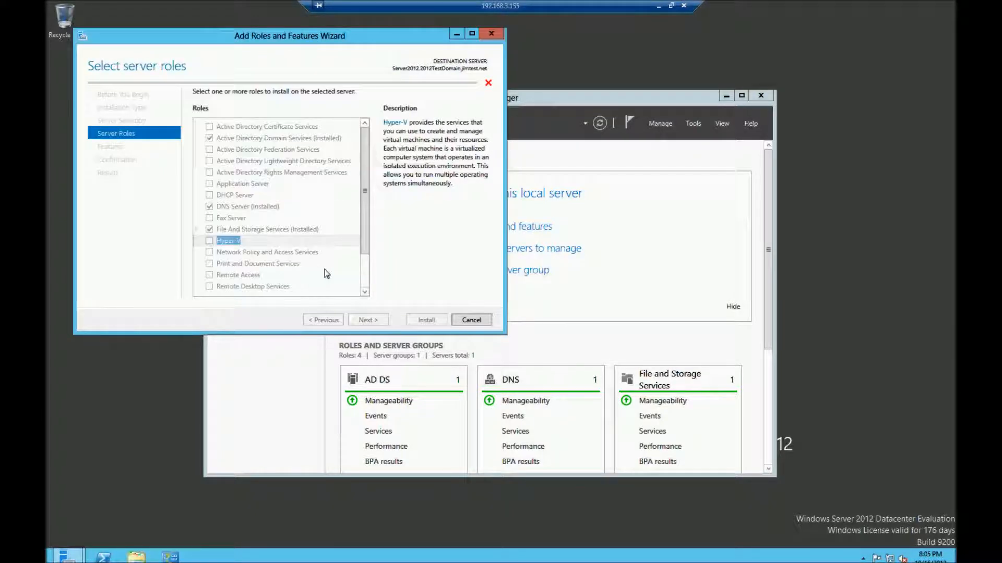
click(366, 321)
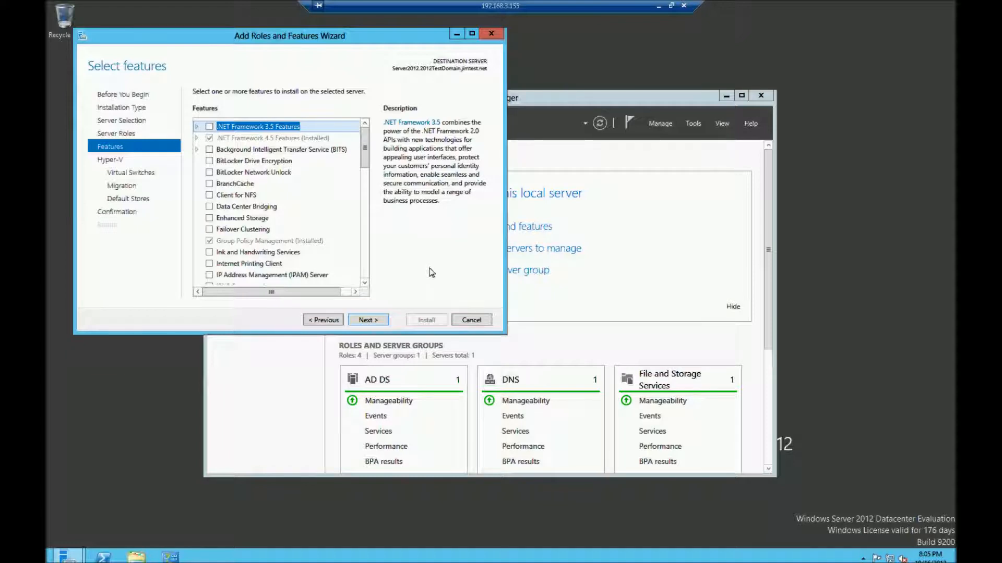
Step: Add no extra features and choose the Ethernet 2 adapter (Realtek PCIe GBE Family Controller) for the virtual switch
click(373, 323)
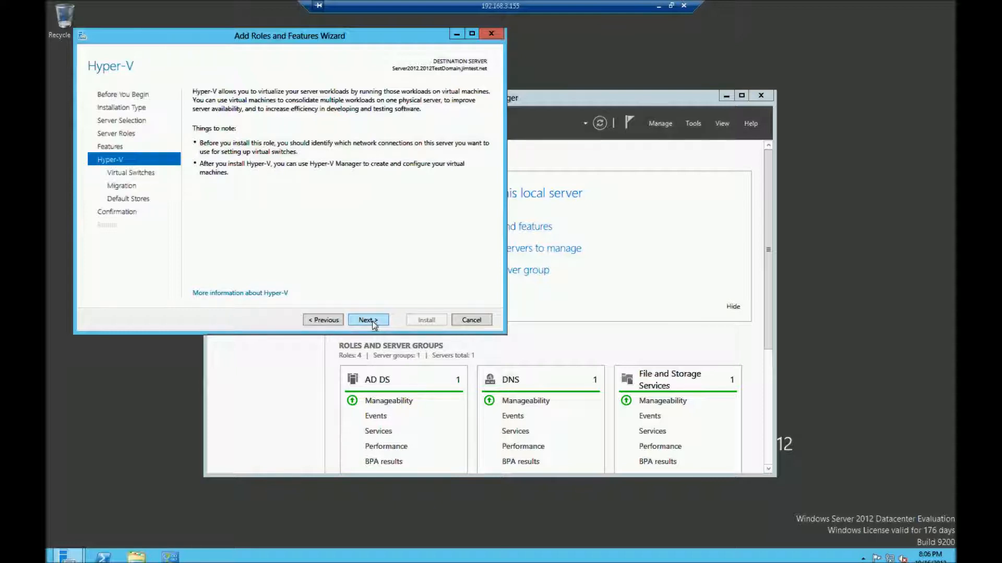
click(373, 322)
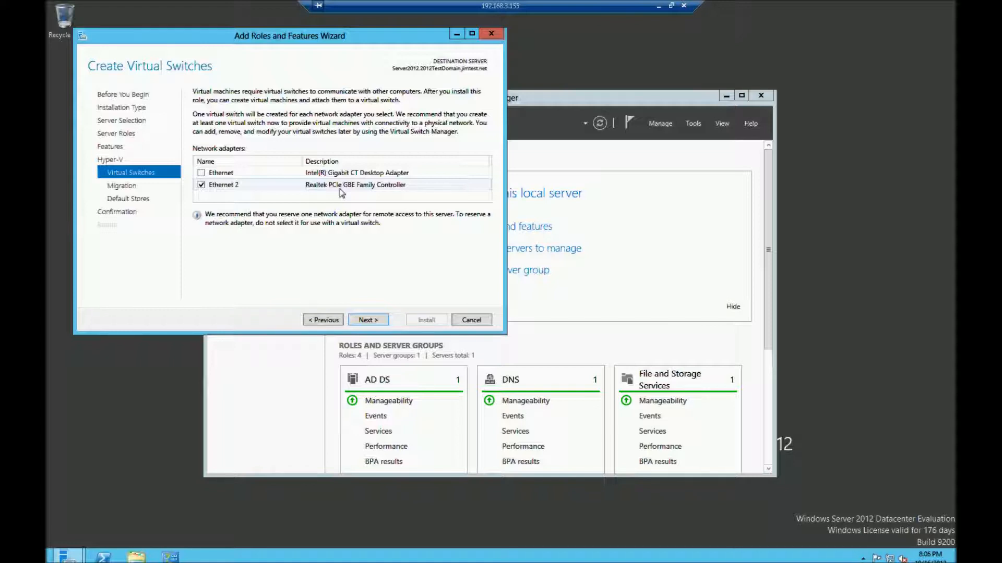
click(368, 320)
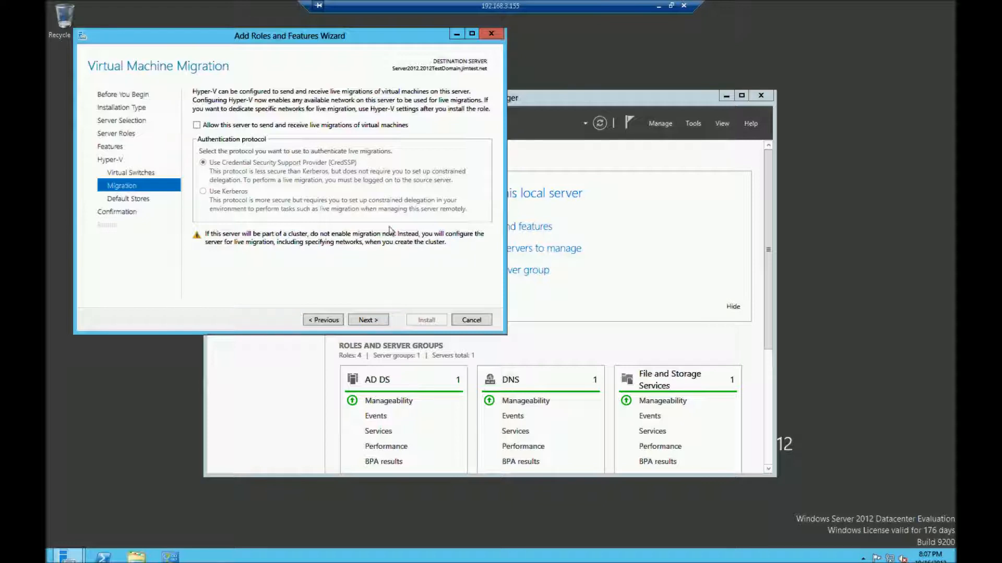
Step: Allow live migrations of virtual machines with CredSSP authentication and keep the default storage locations
click(197, 125)
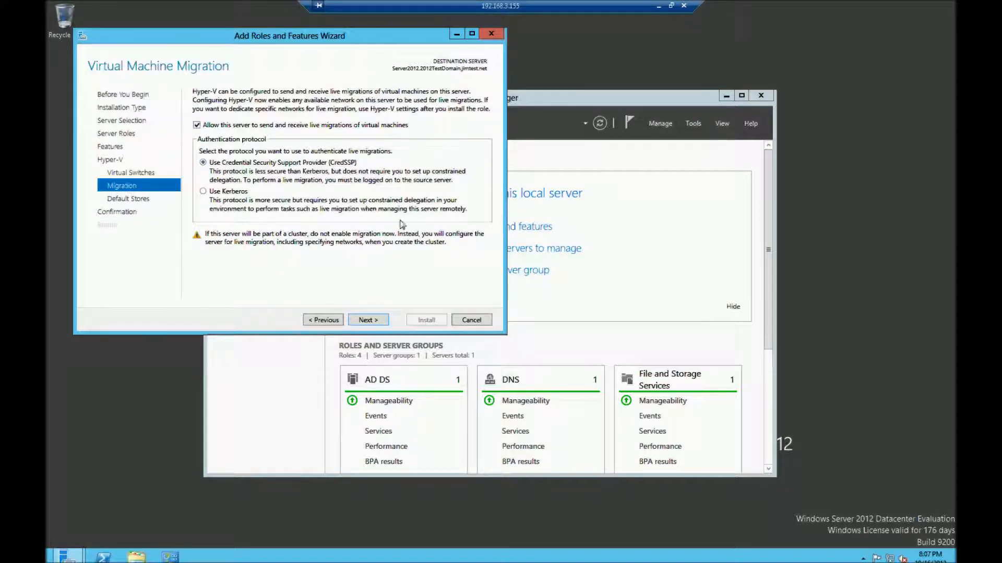
click(368, 319)
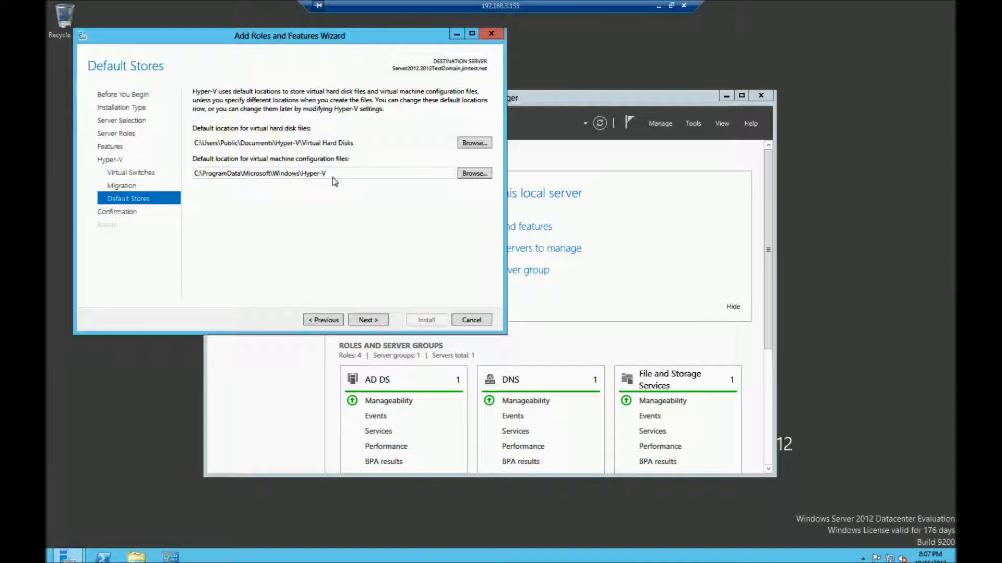
click(367, 320)
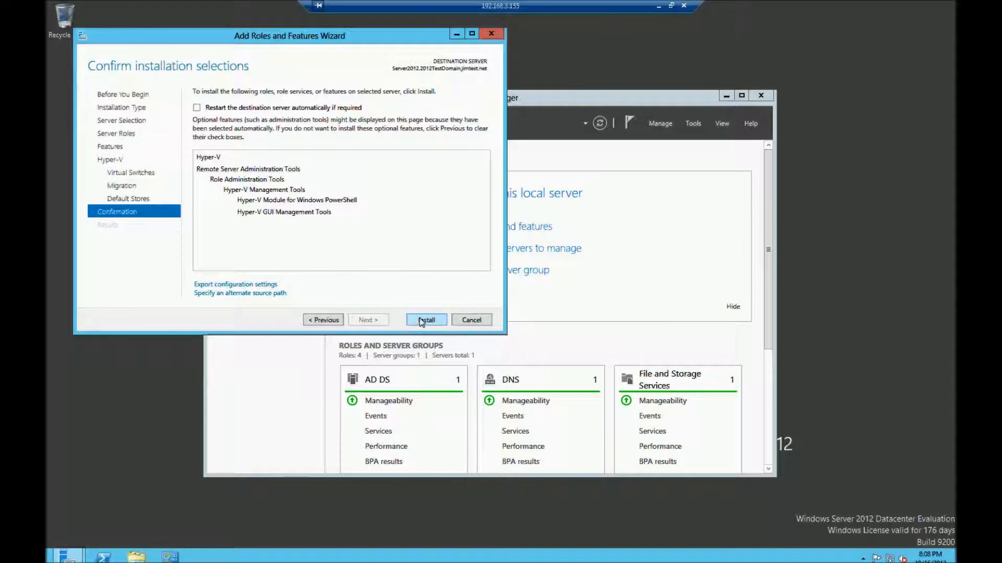
Step: Install the Hyper-V role without automatic restart, and check the server notifications after closing the wizard
click(437, 323)
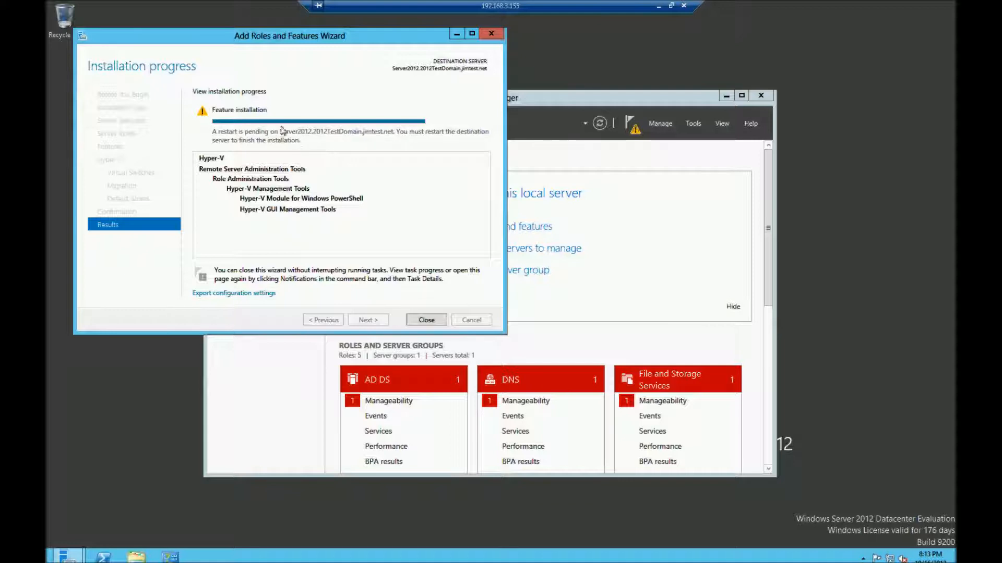
click(427, 320)
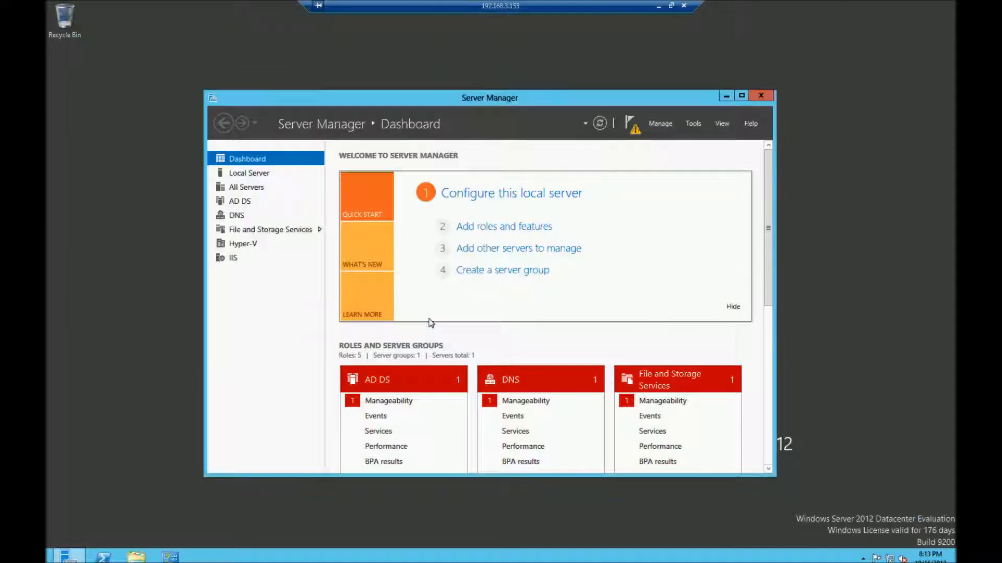
click(635, 132)
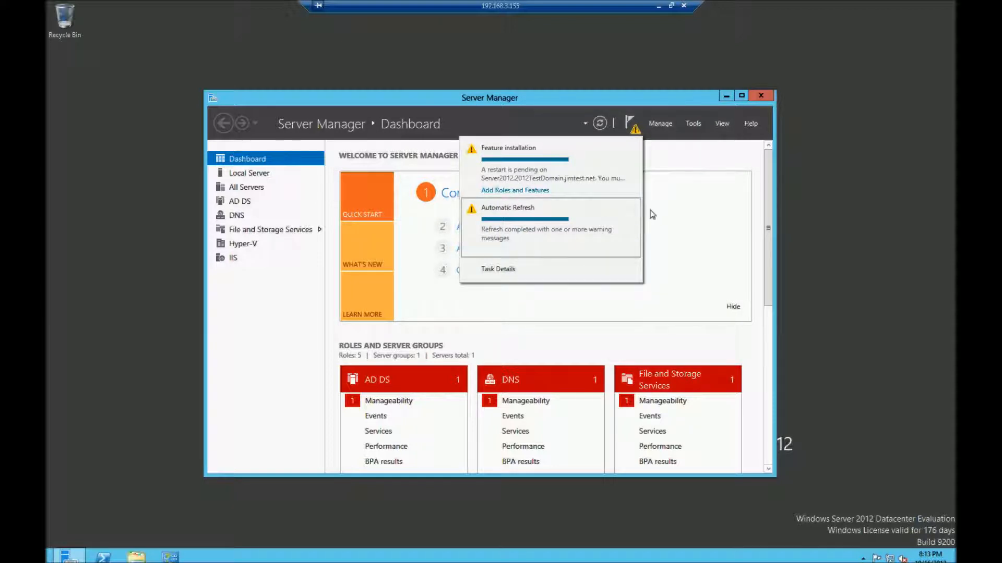
click(664, 205)
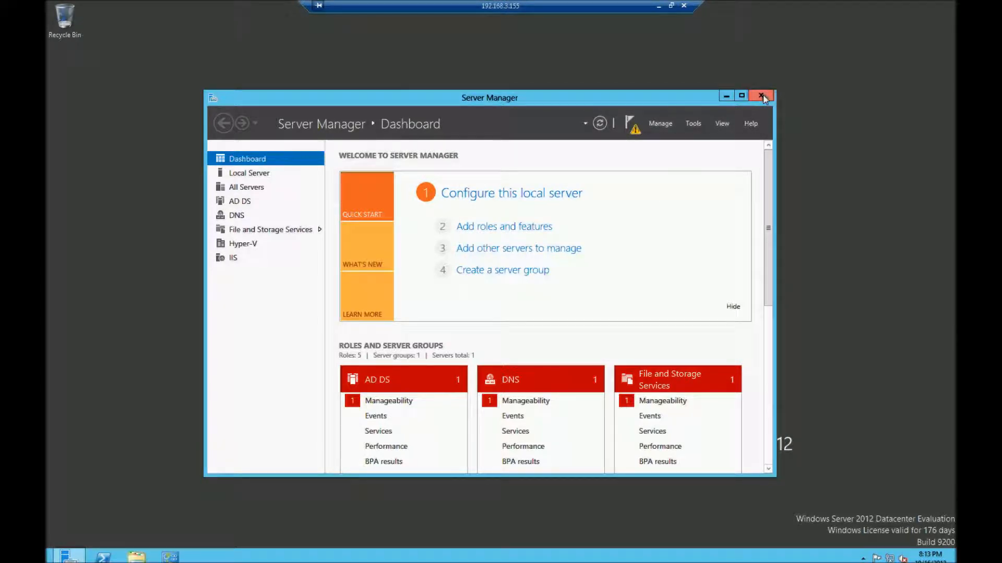
Step: Restart the server, giving Operating System: Reconfiguration (Planned) as the reason
mouse_move(952, 559)
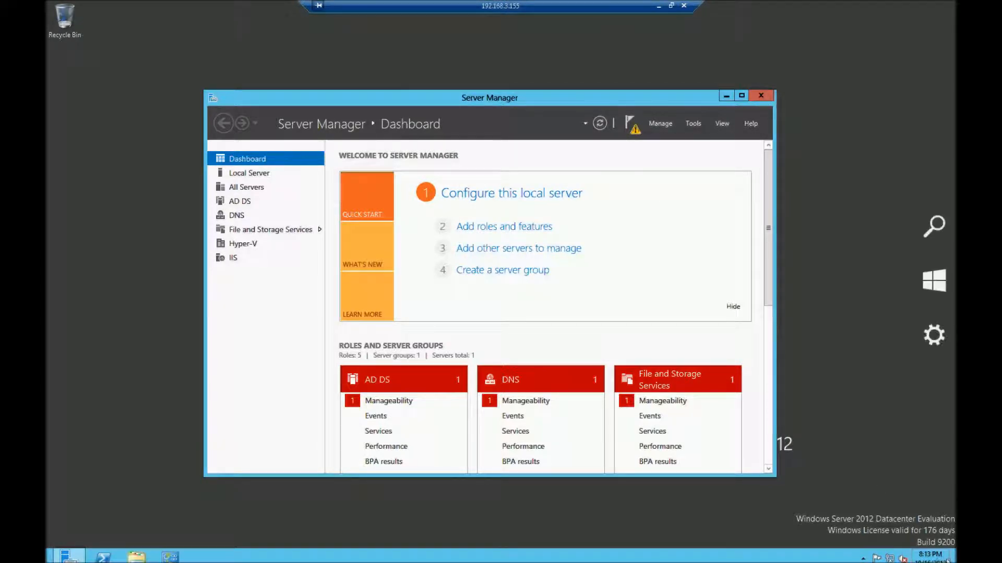
click(933, 342)
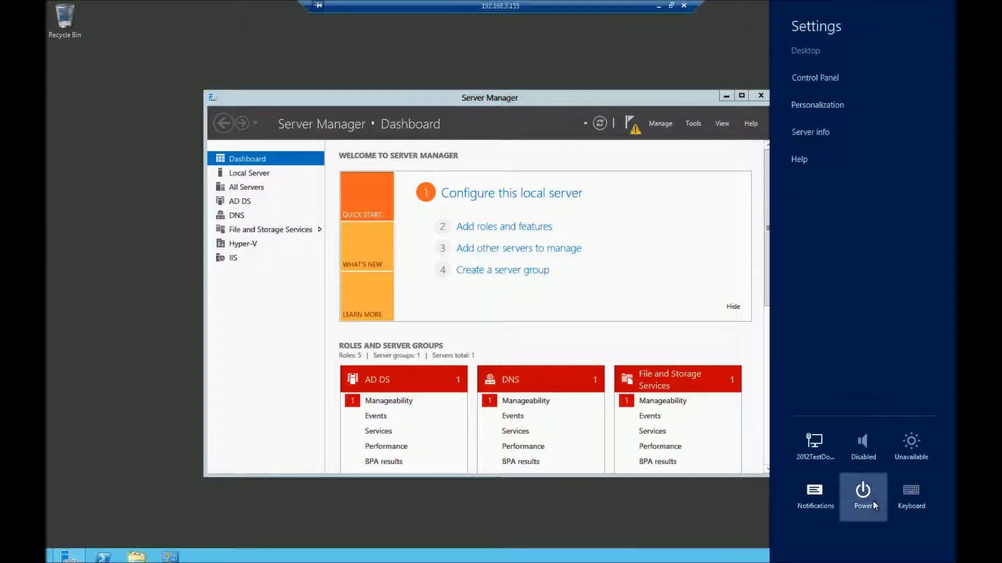
click(872, 499)
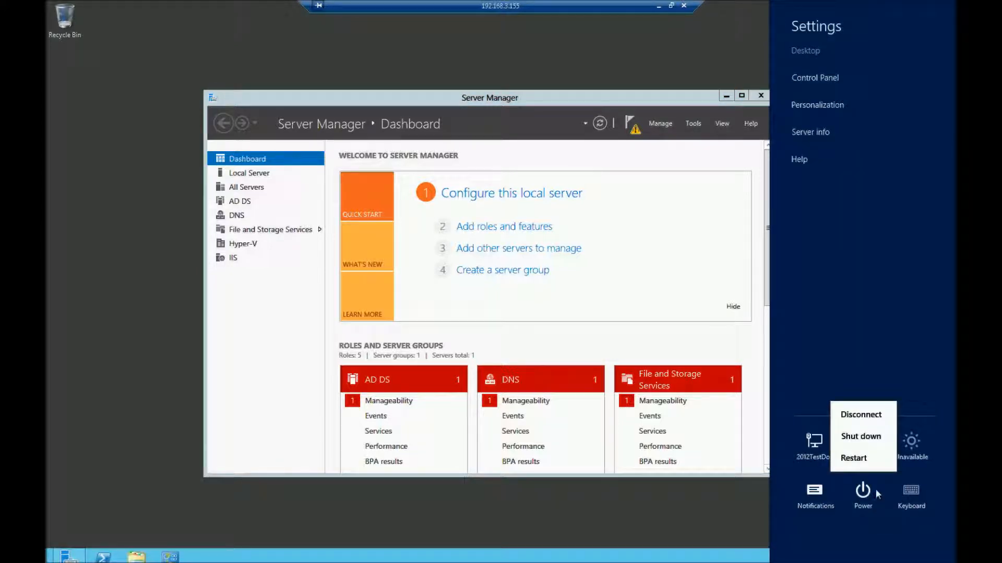
click(863, 457)
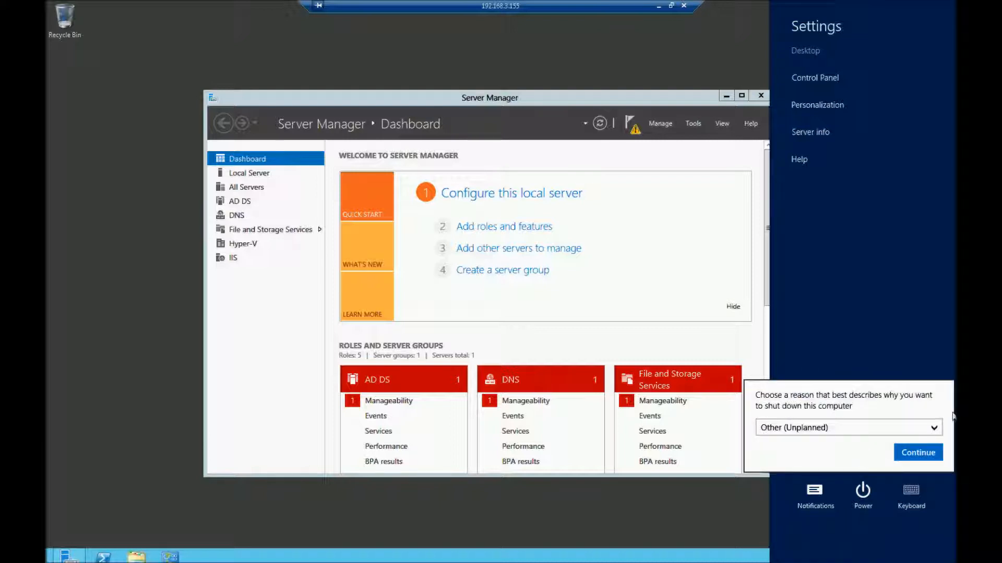
click(933, 428)
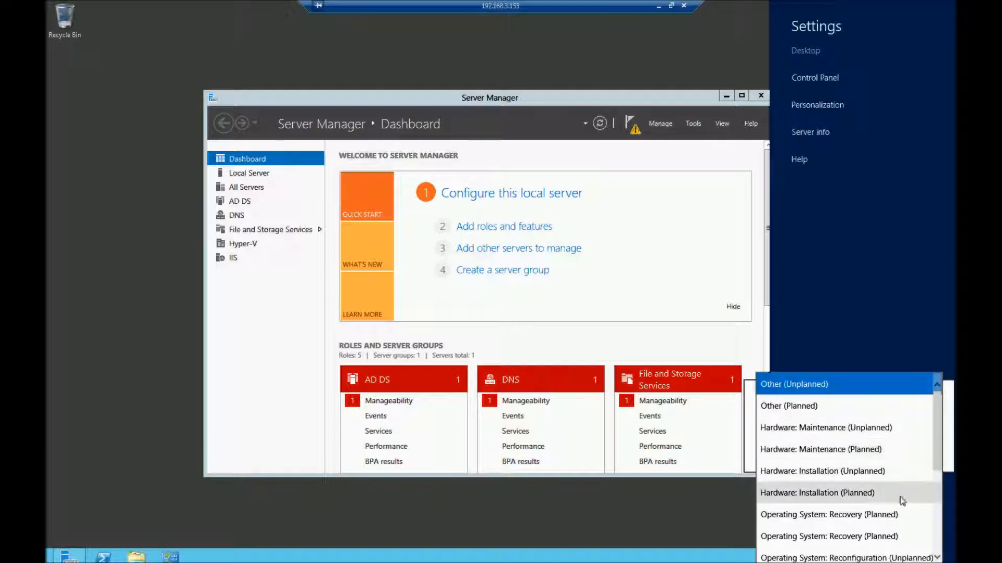
scroll(899, 536, down, 2)
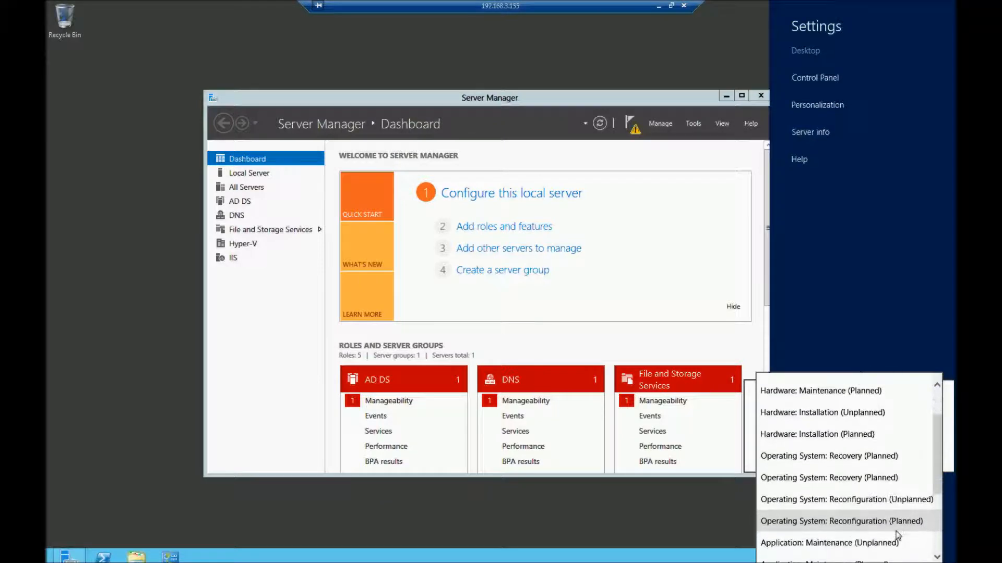
click(885, 520)
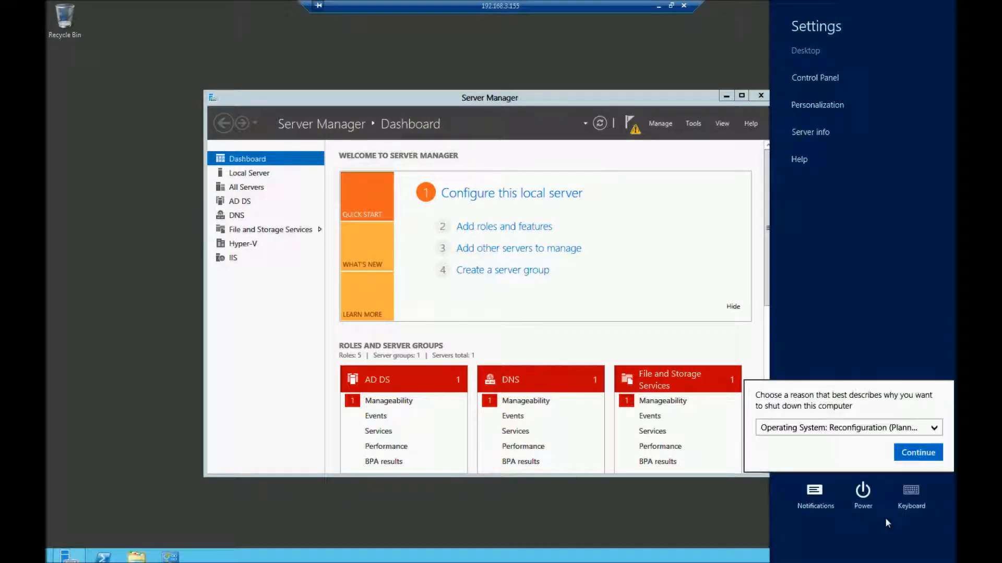
click(913, 449)
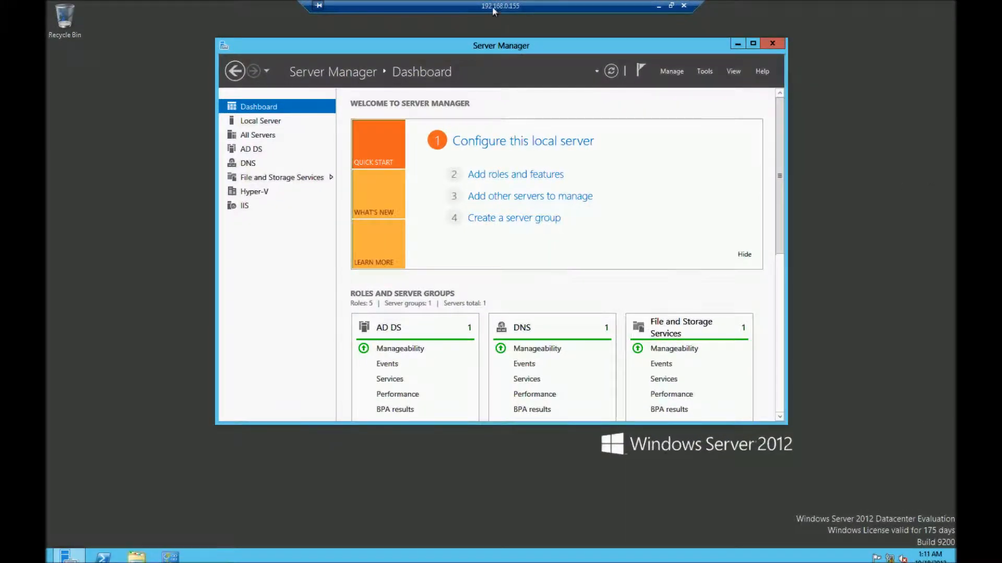
Step: Examine the Hyper-V role page, including the server's available actions, events, services, best practices, performance, and roles and features
drag(507, 49, 507, 56)
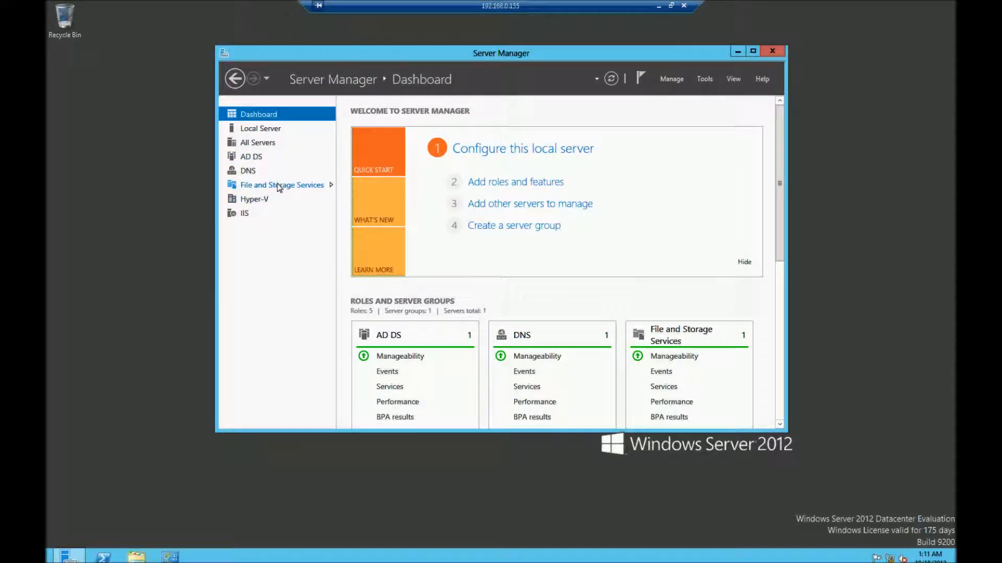
click(255, 204)
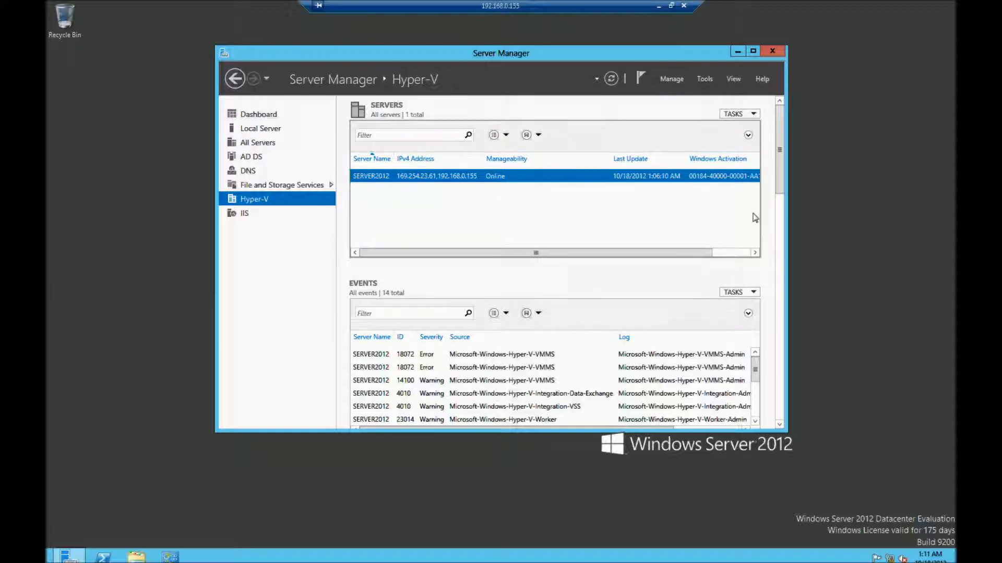
right_click(460, 181)
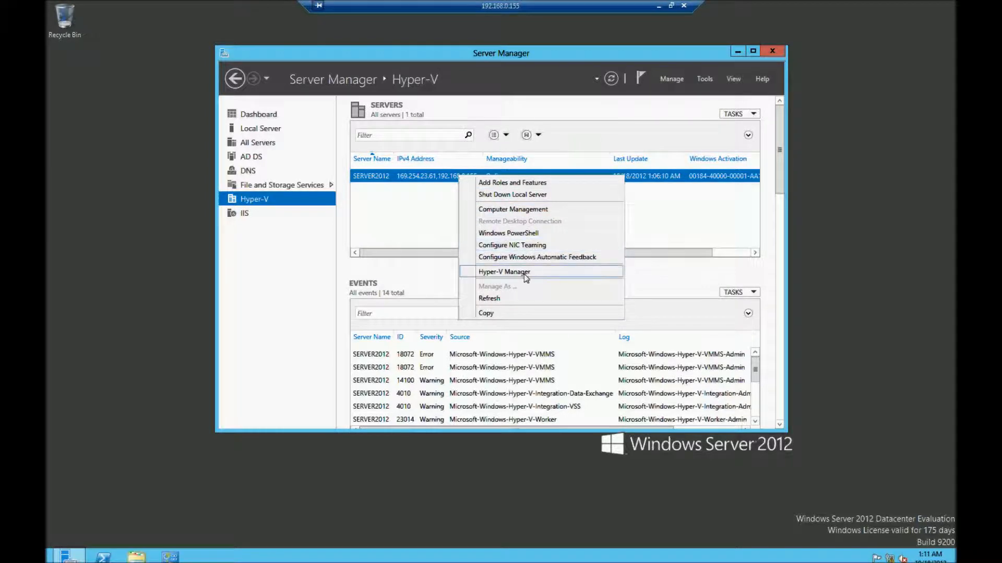
click(650, 218)
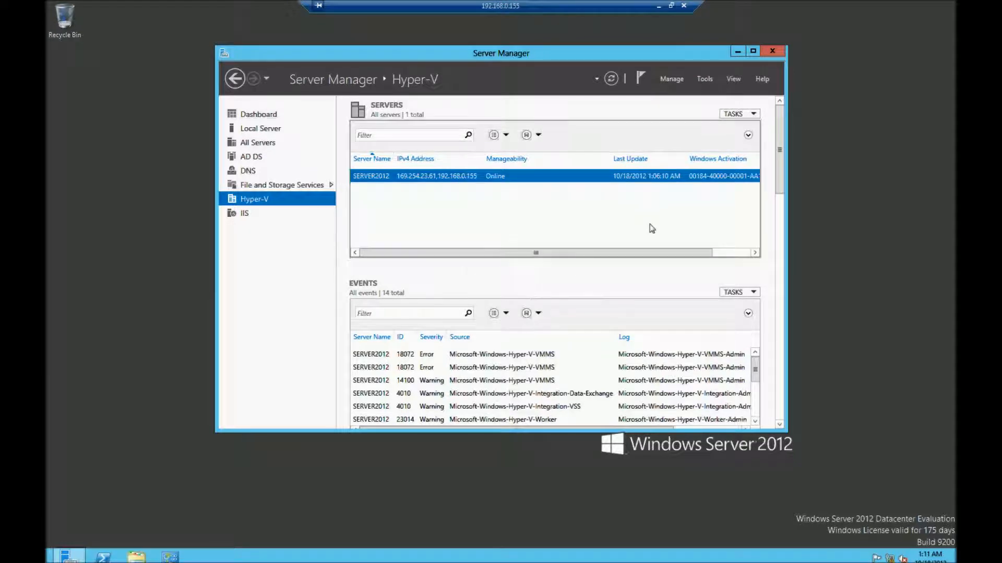
drag(781, 173, 783, 209)
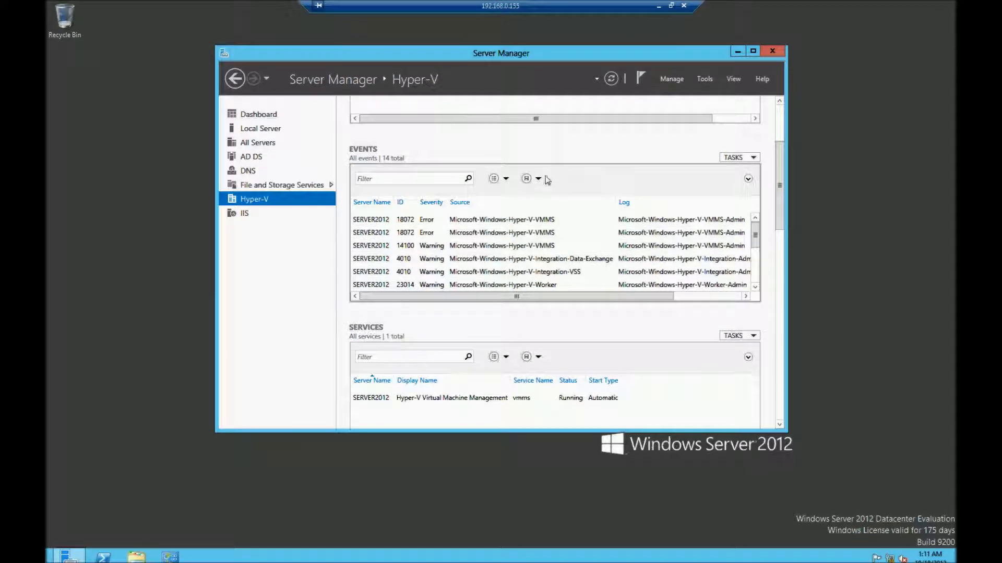
drag(779, 220, 780, 268)
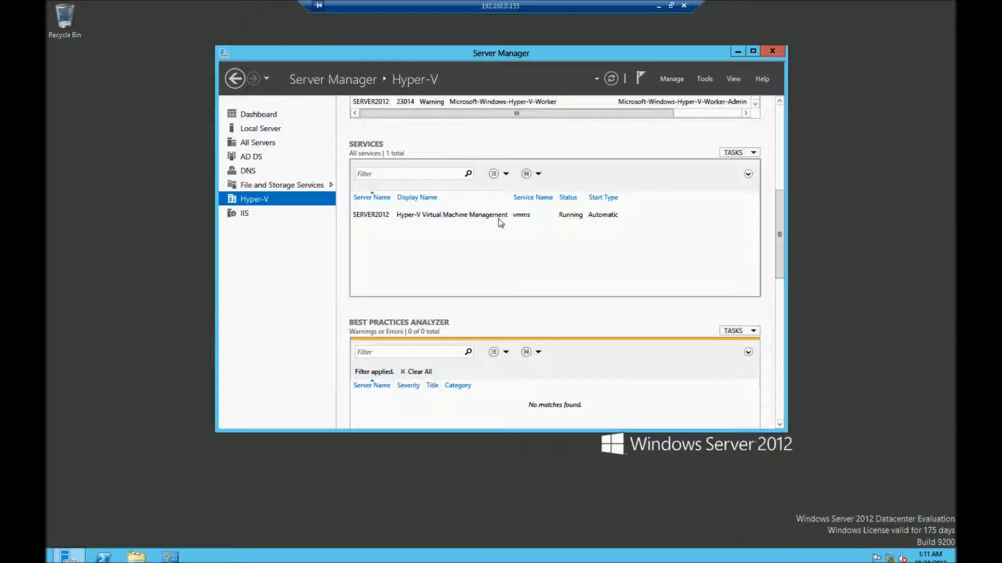
drag(779, 231, 760, 315)
mouse_move(576, 275)
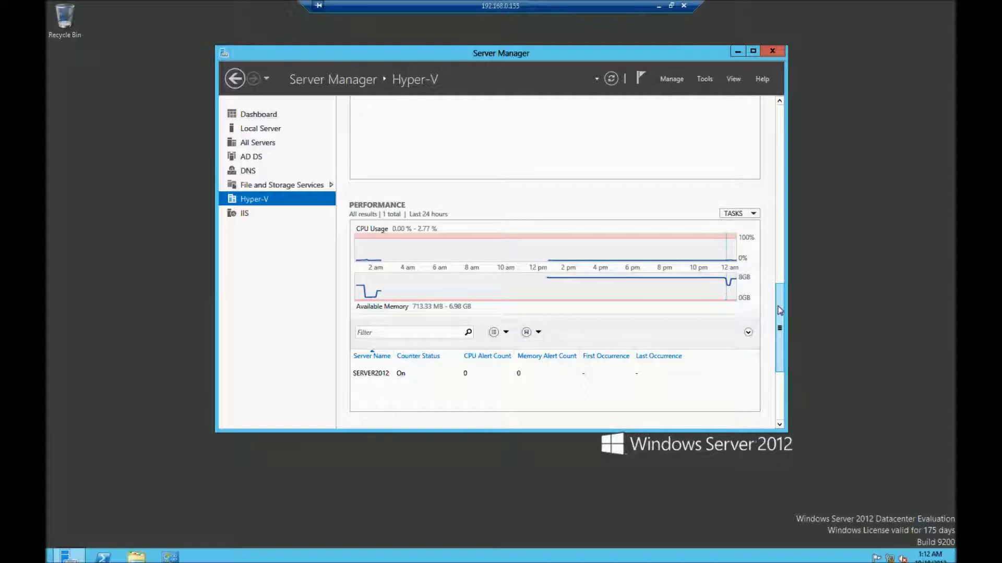
drag(779, 310, 776, 362)
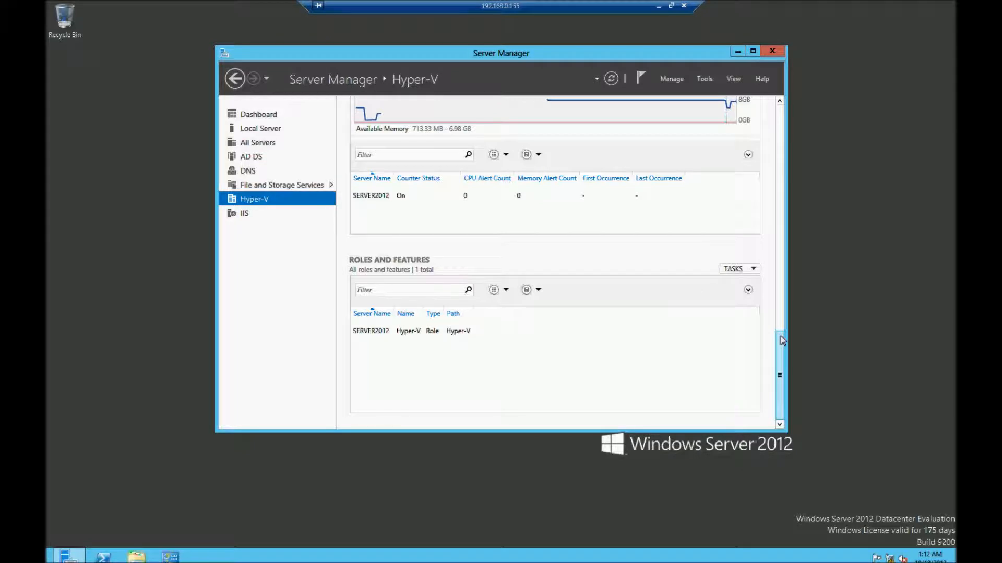
drag(780, 372, 802, 116)
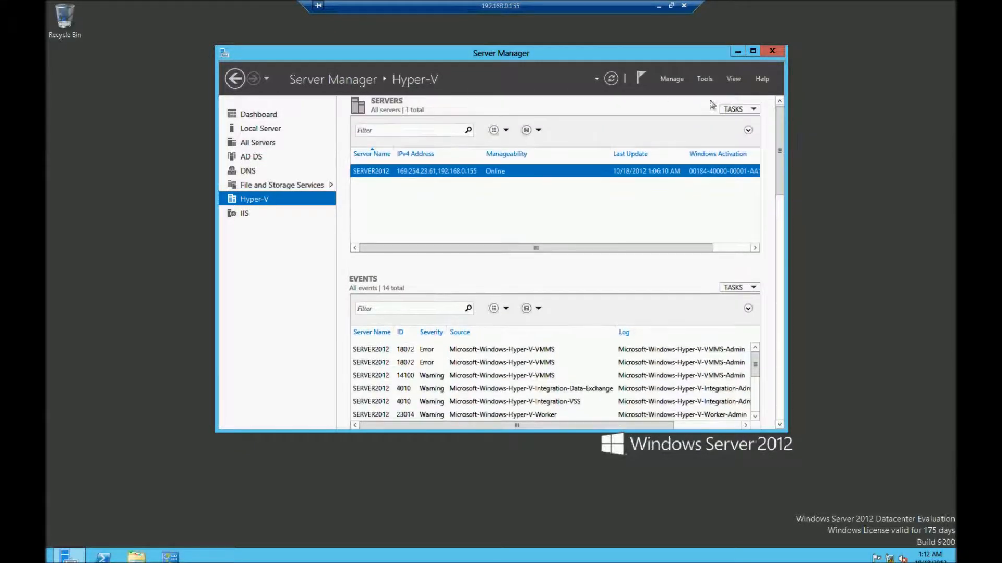
Step: Open Hyper-V Manager for SERVER2012 from the Hyper-V server list
right_click(525, 173)
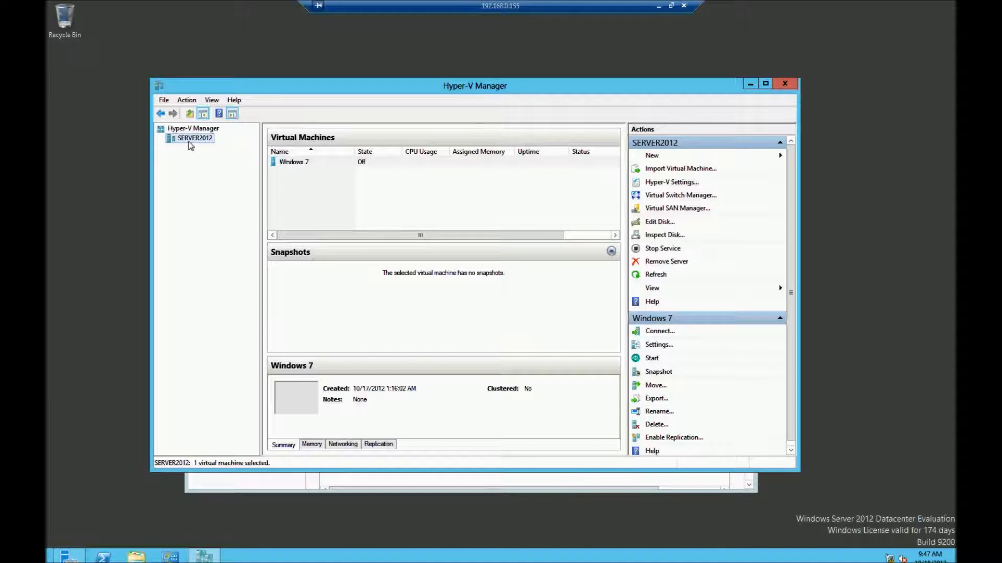
click(353, 197)
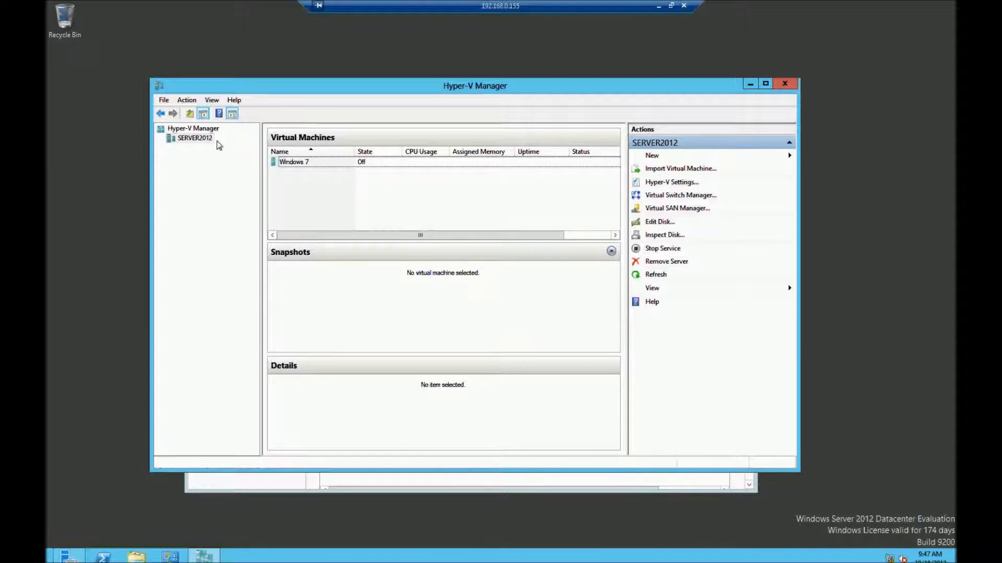
right_click(198, 144)
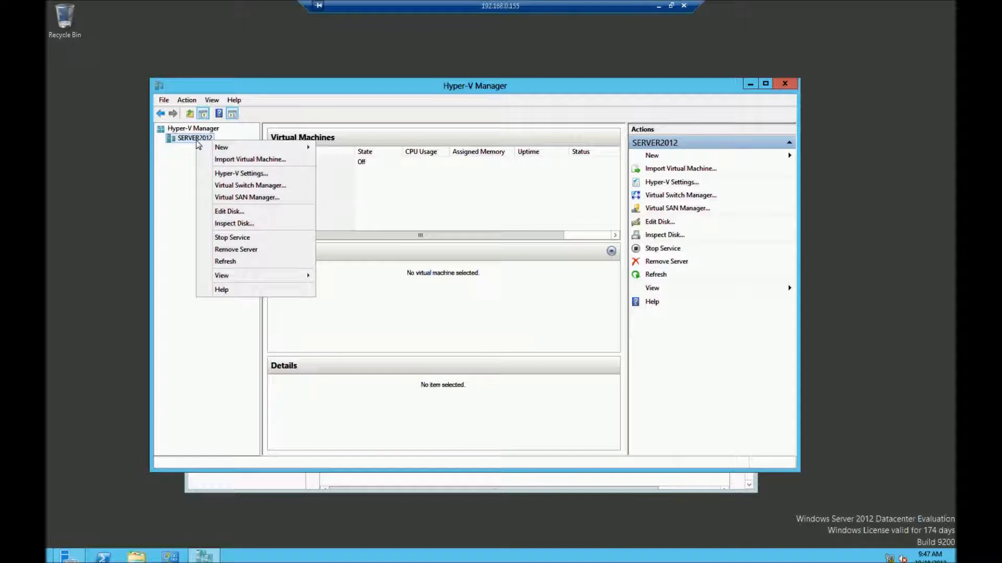
mouse_move(233, 153)
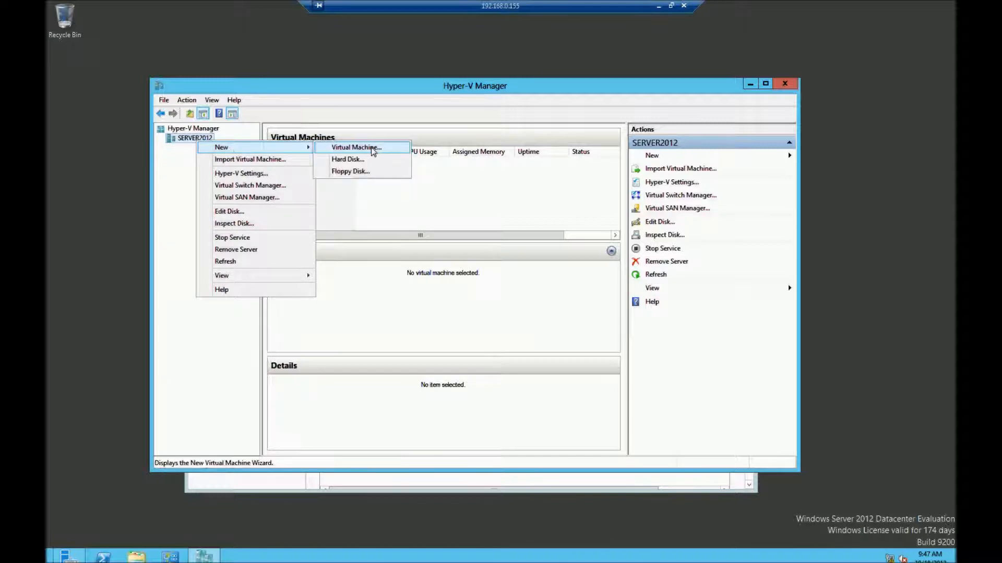
click(518, 192)
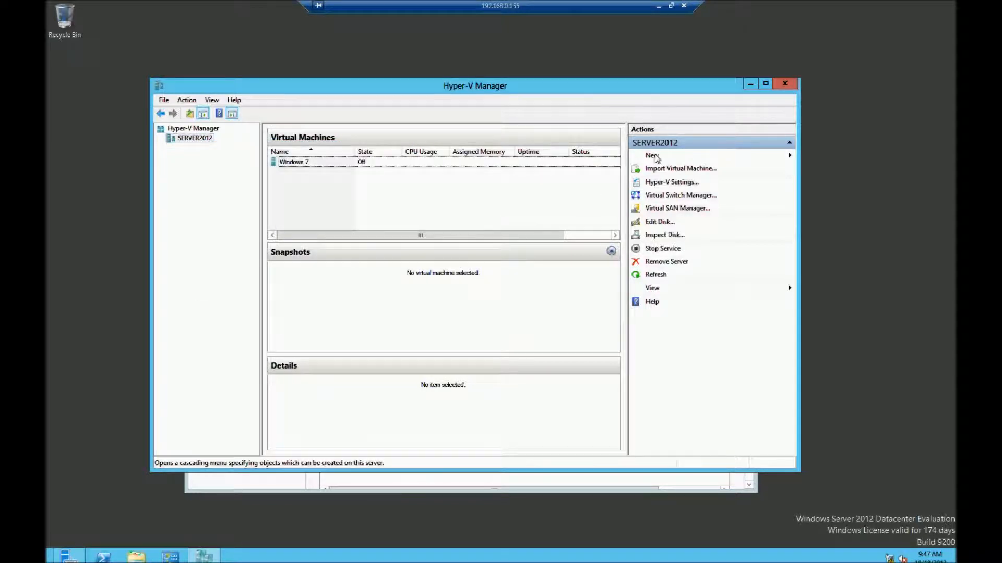
Step: Start creating a new virtual machine on SERVER2012 and name it Test Virtual
click(656, 158)
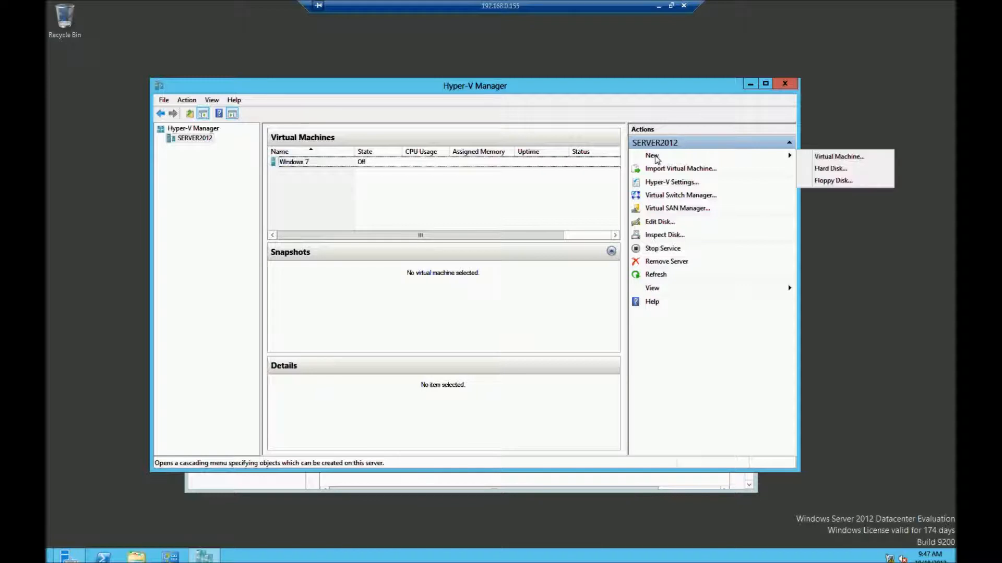
click(840, 158)
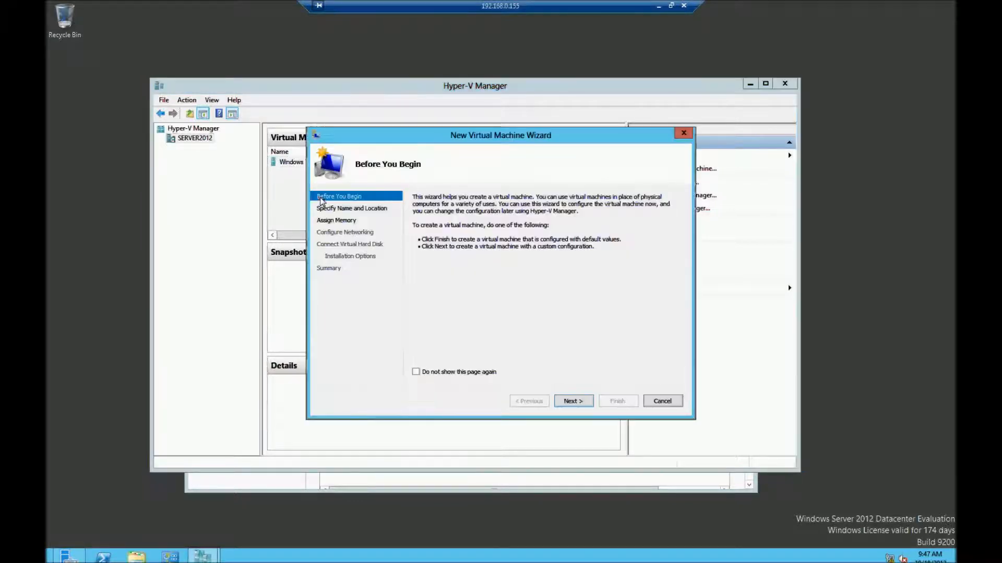
click(584, 403)
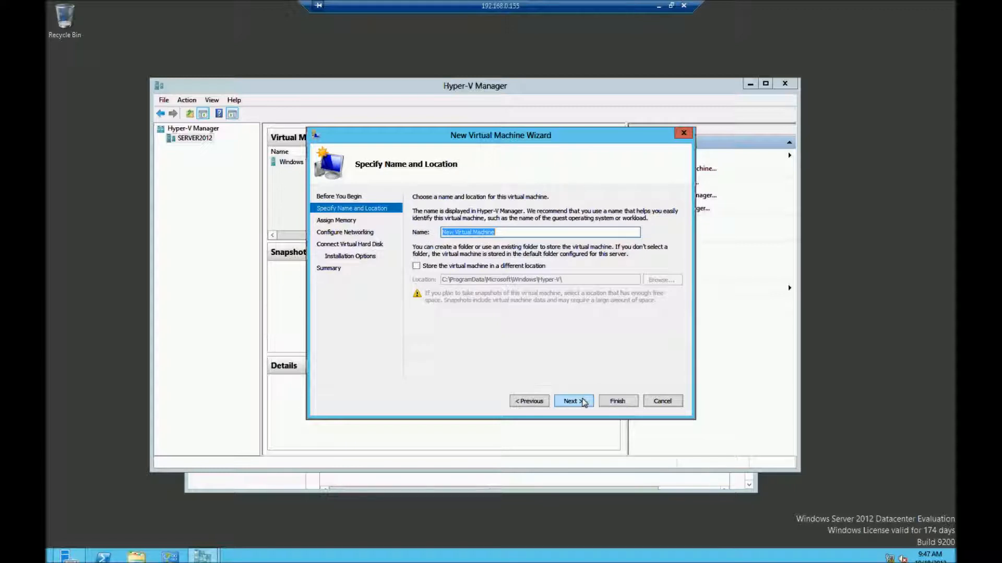
text(Test Virtual)
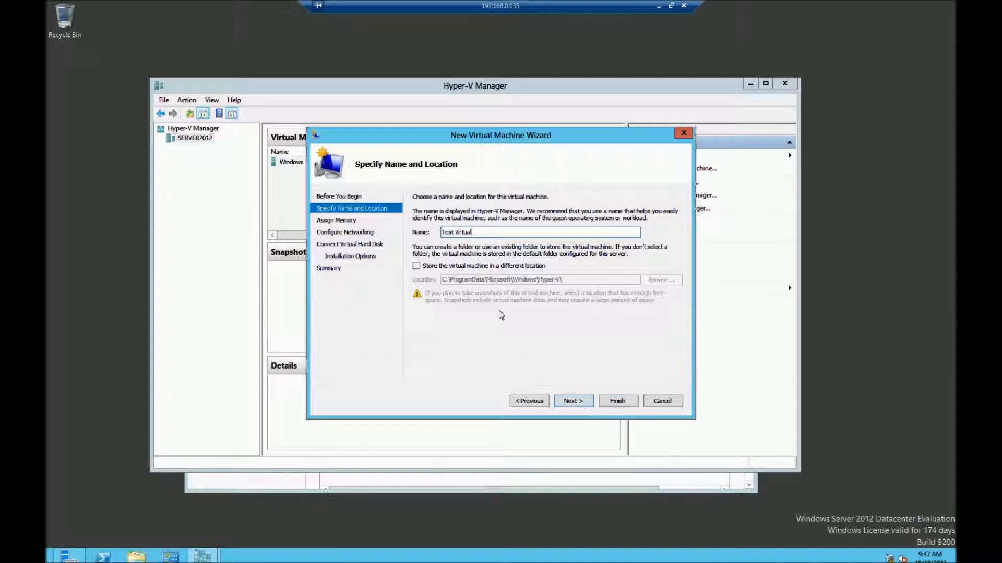
Step: Try the option to store the virtual machine in a different location, and return to the default folder
click(417, 267)
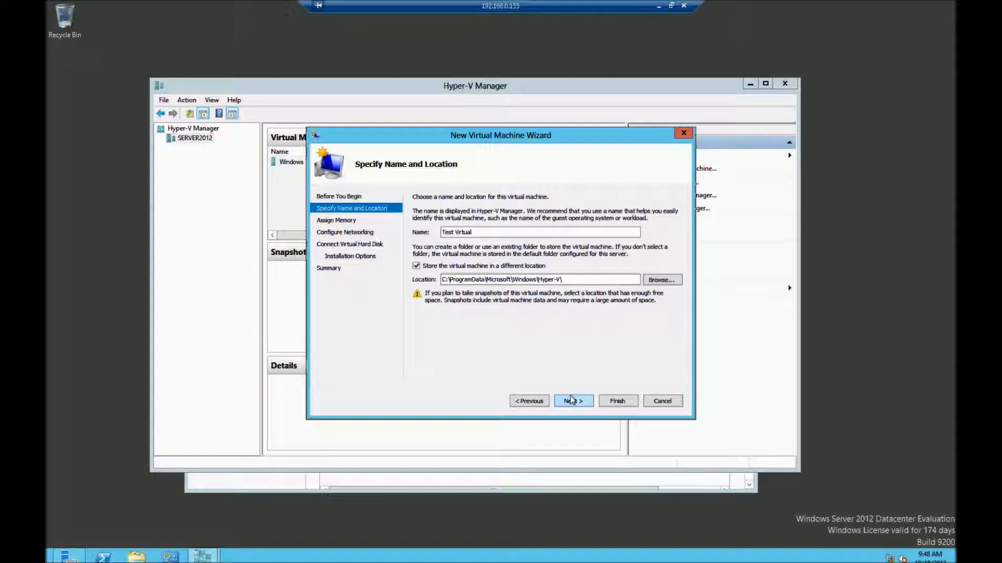
click(416, 266)
click(417, 266)
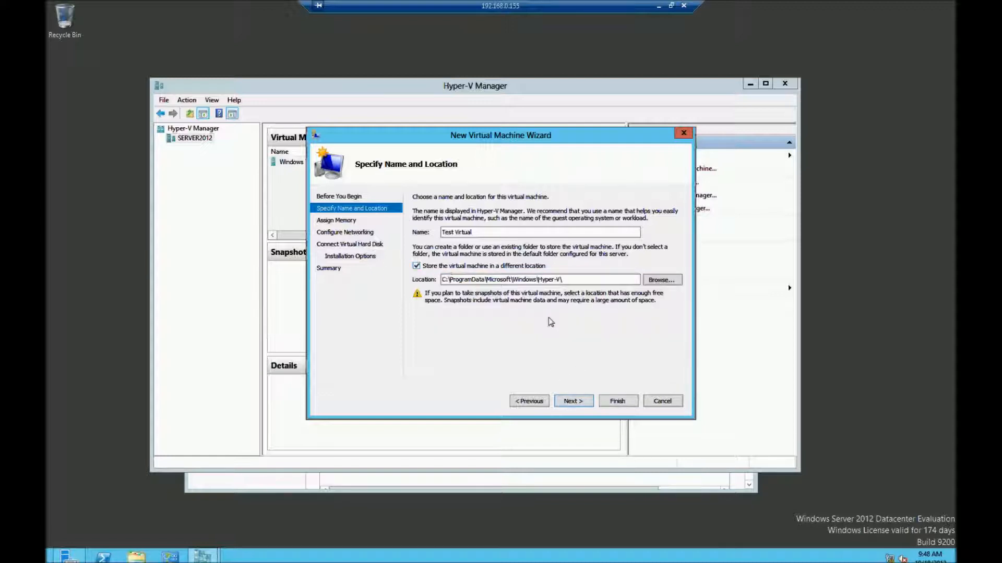
click(419, 267)
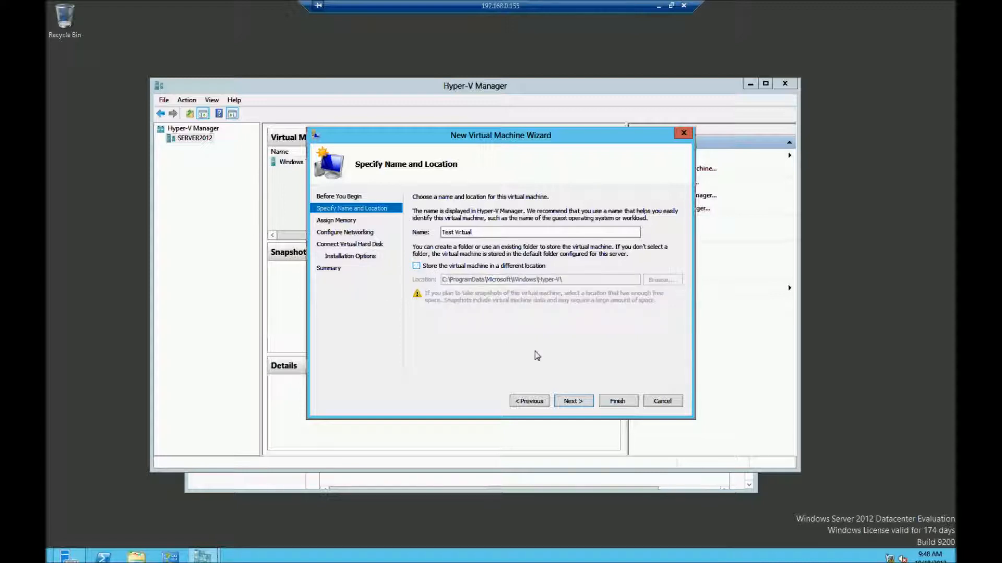
Step: Assign 512 MB of startup memory with Dynamic Memory enabled, and connect the network adapter to Virtual Switch
click(574, 401)
click(472, 226)
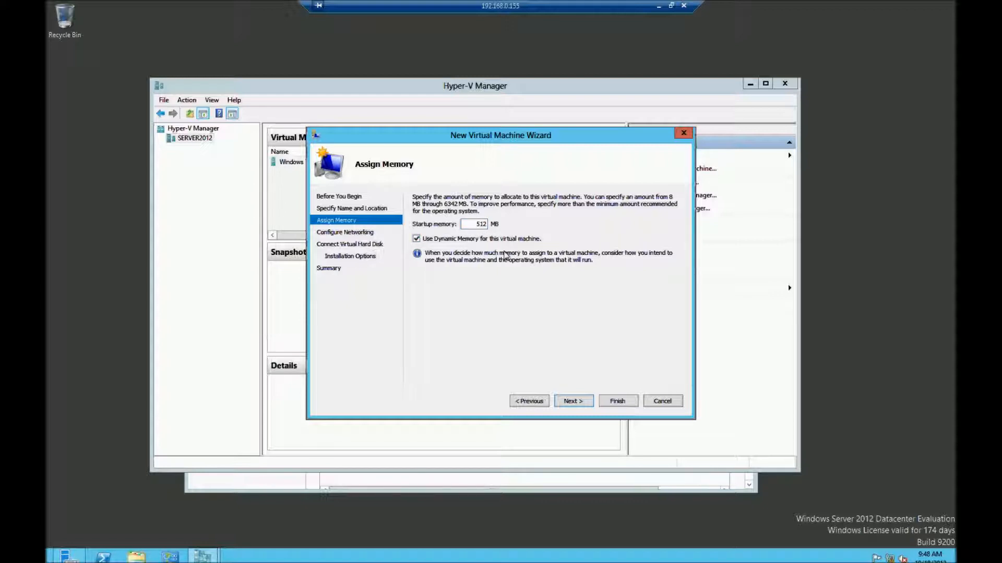
click(574, 402)
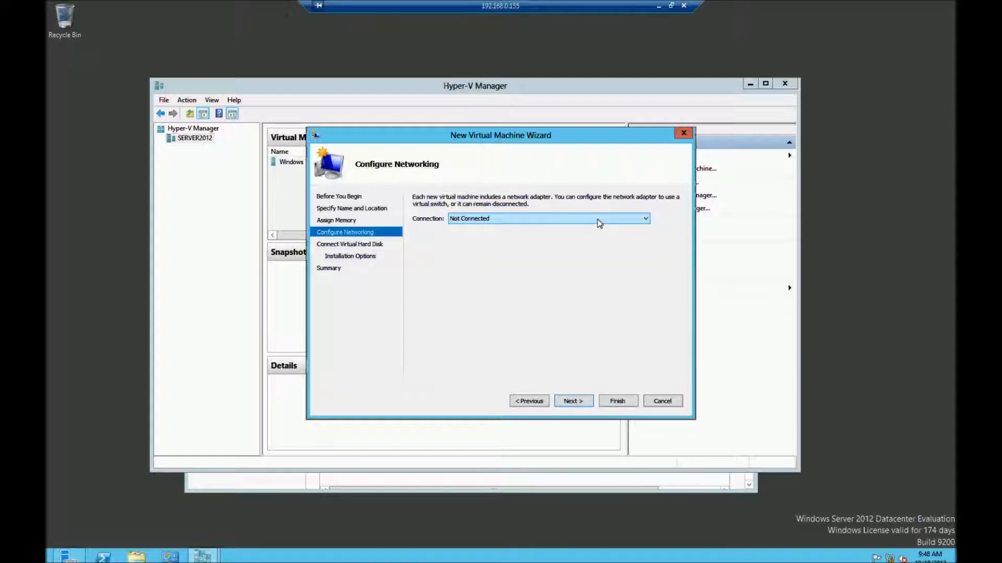
click(647, 220)
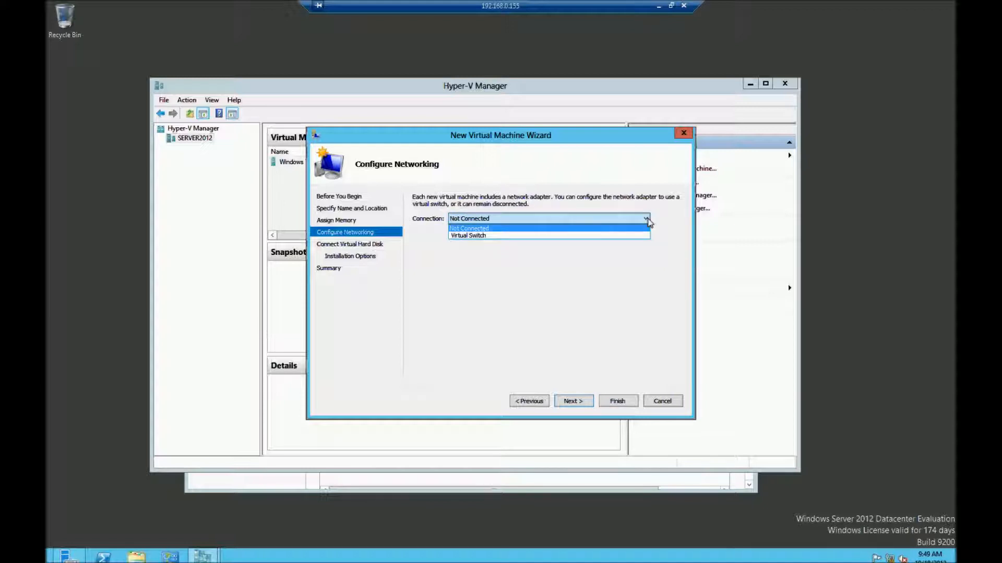
click(627, 235)
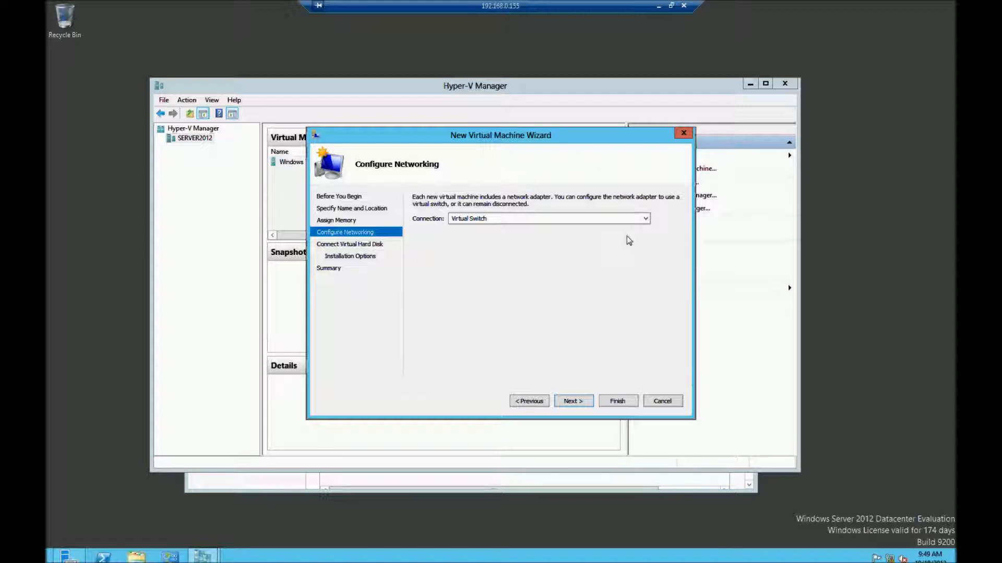
Step: Set the size of the new Test Virtual.vhdx virtual hard disk to 20 GB
click(574, 401)
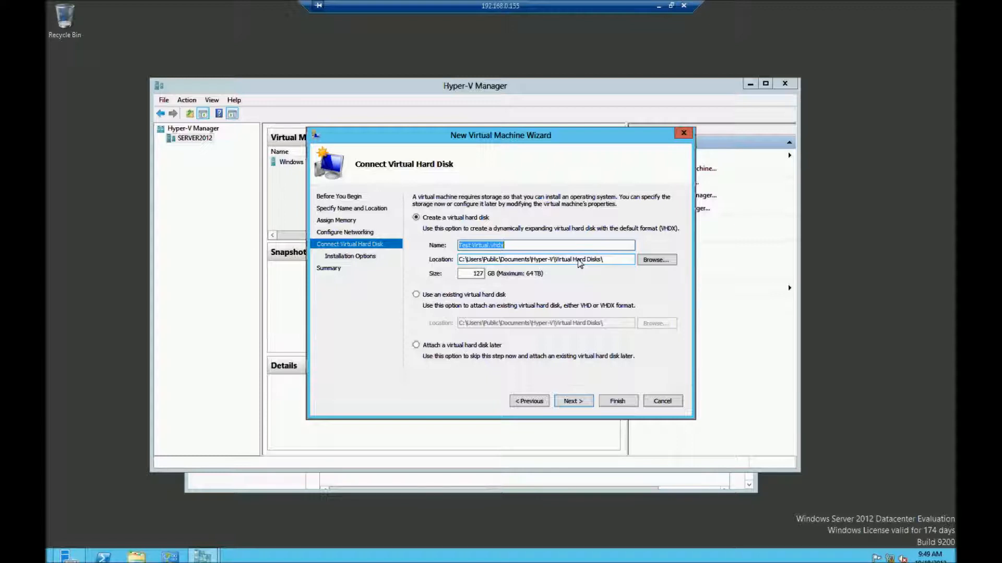
click(471, 277)
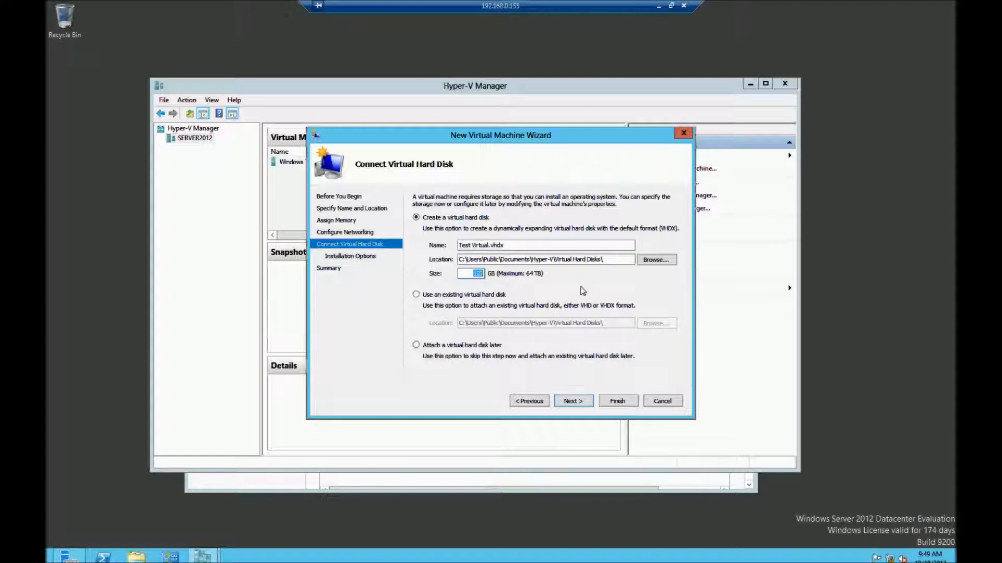
text(20)
Step: Try the existing virtual hard disk option, browsing the available disk files, and the option that skips attaching a disk
click(416, 295)
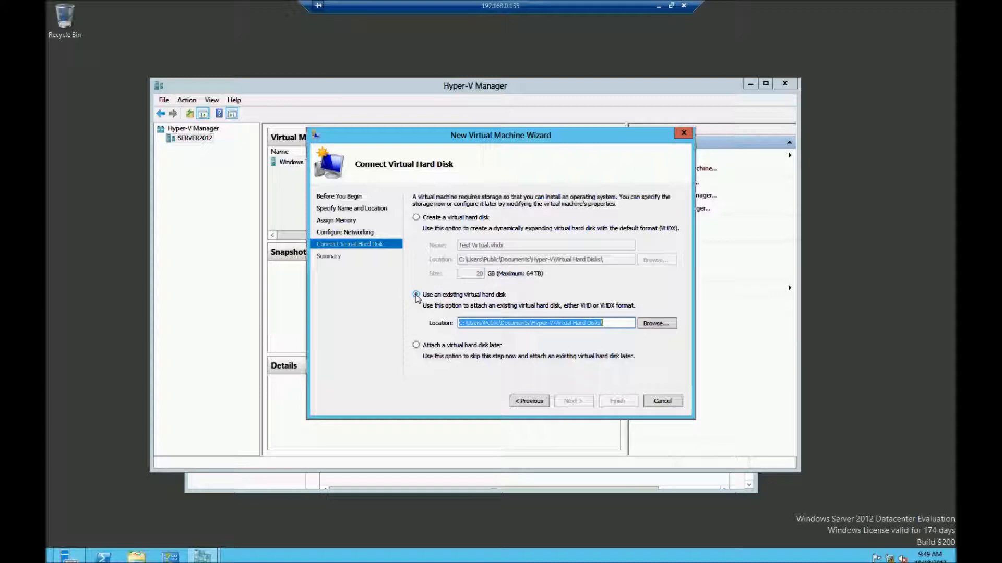
click(652, 324)
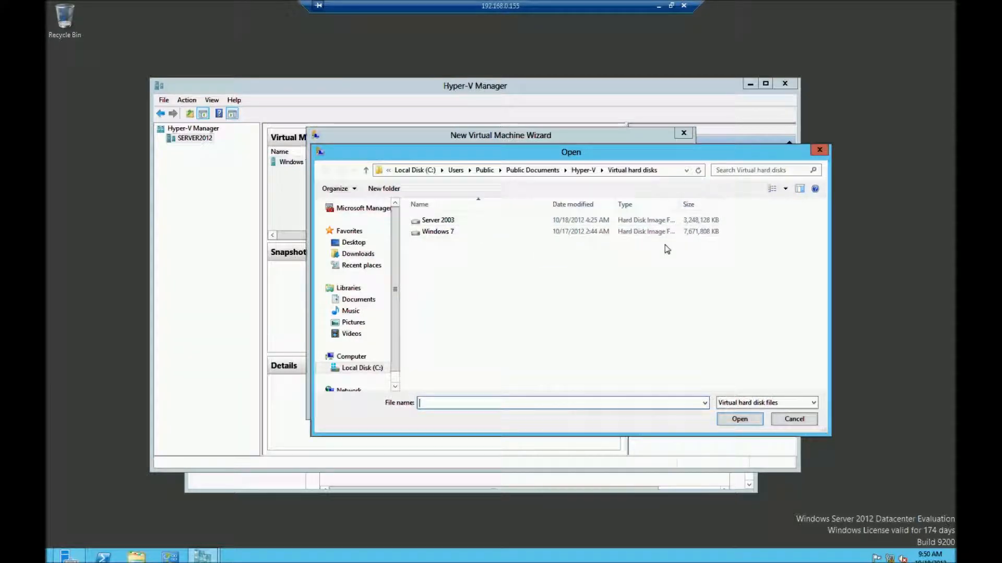
click(819, 150)
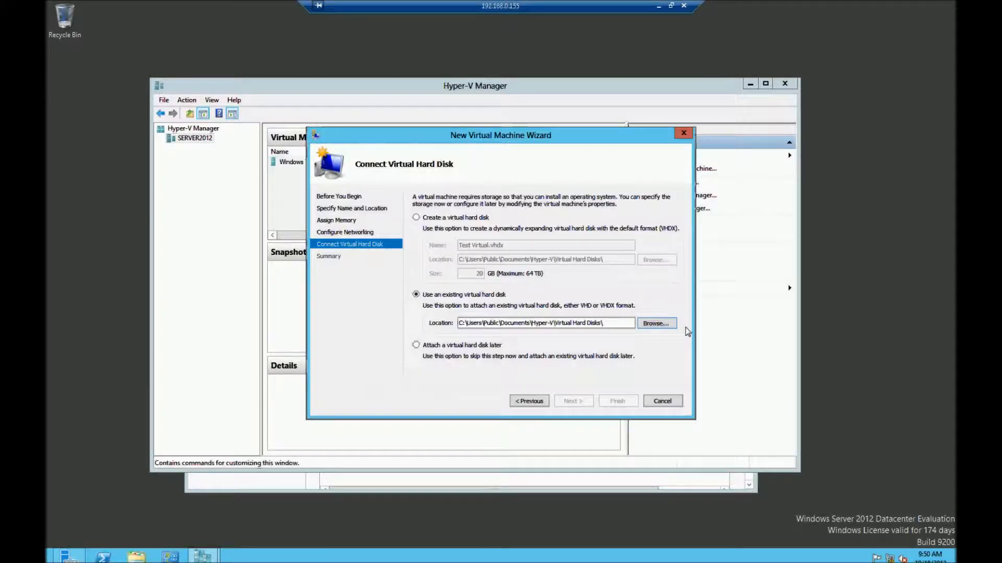
click(435, 347)
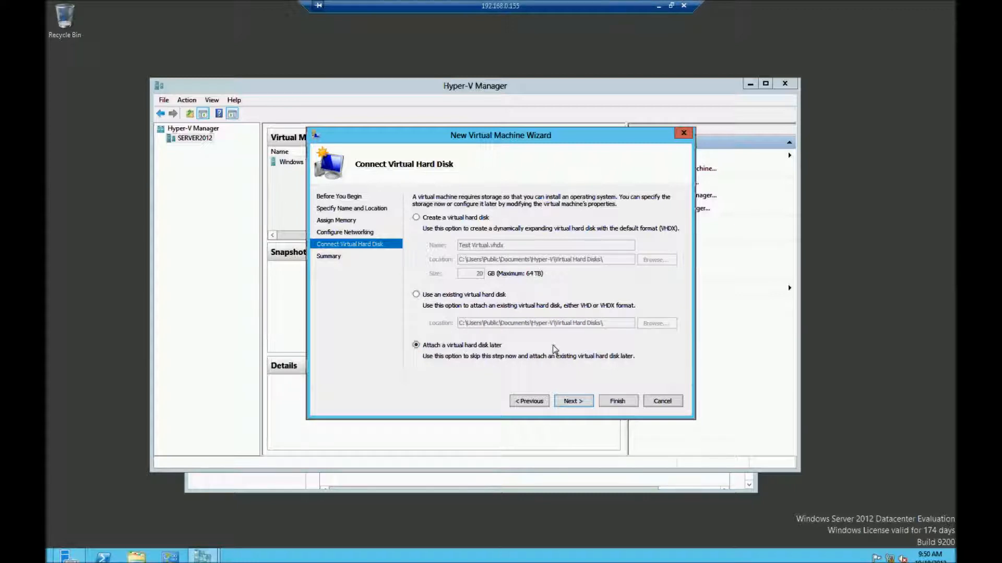
Step: Choose to create a virtual hard disk and continue to the operating system installation options
click(430, 220)
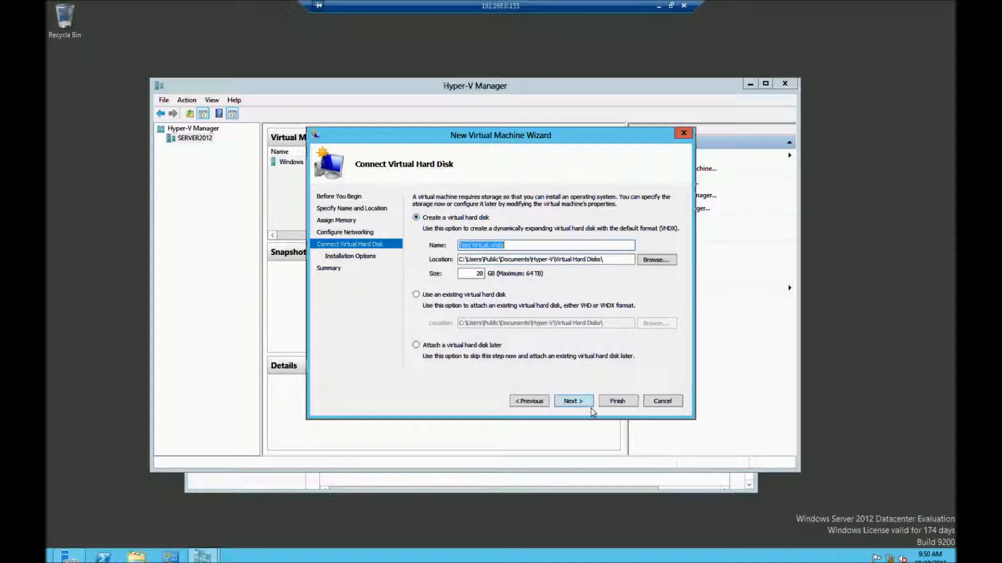
click(574, 403)
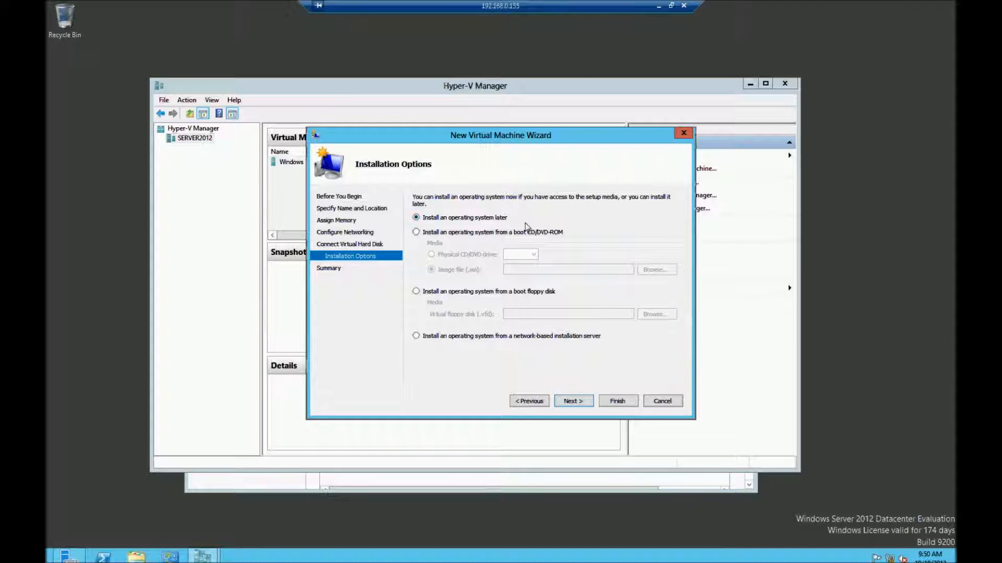
Step: Try the boot CD/DVD-ROM image, boot floppy disk and network-based operating system installation options
click(469, 236)
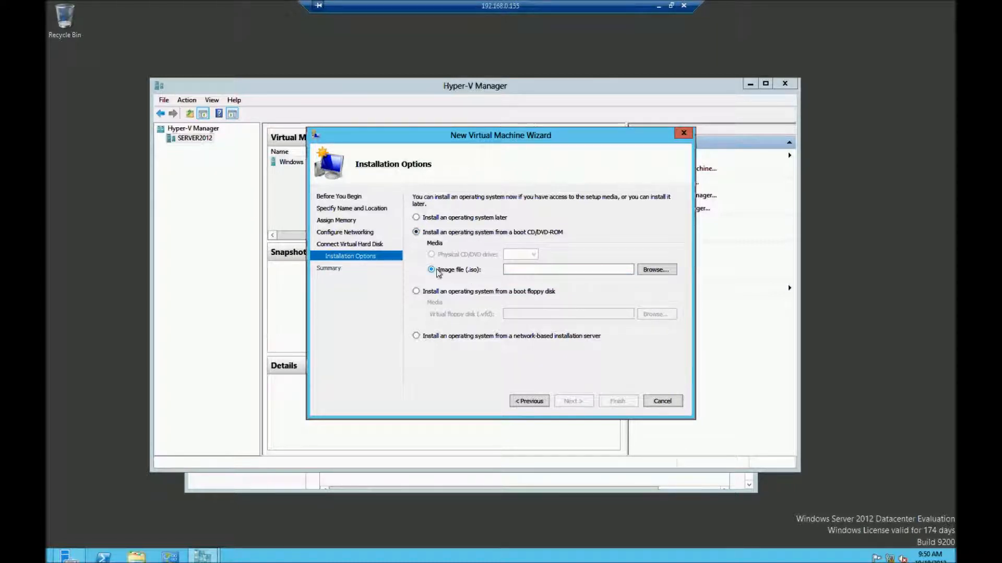
click(661, 275)
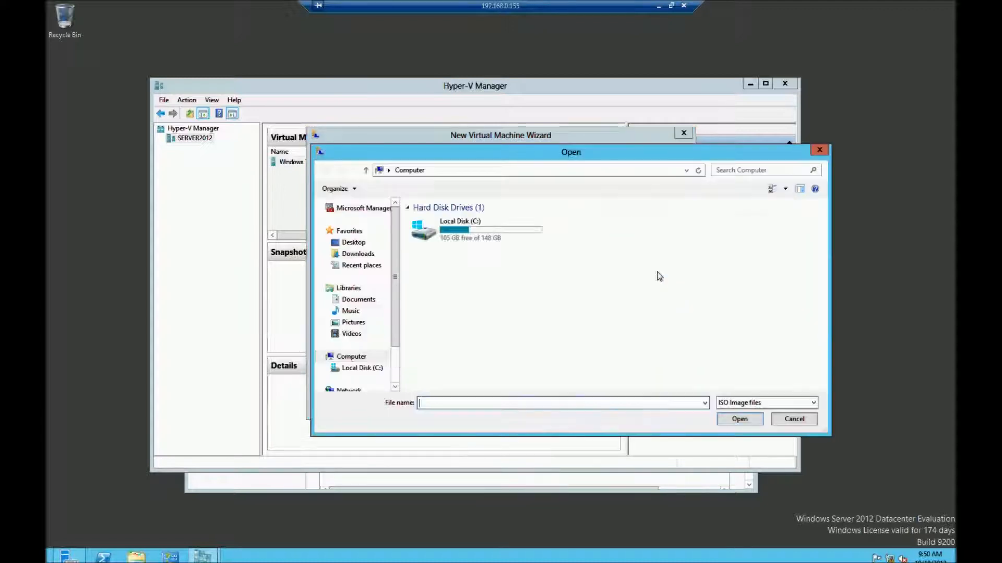
double_click(520, 235)
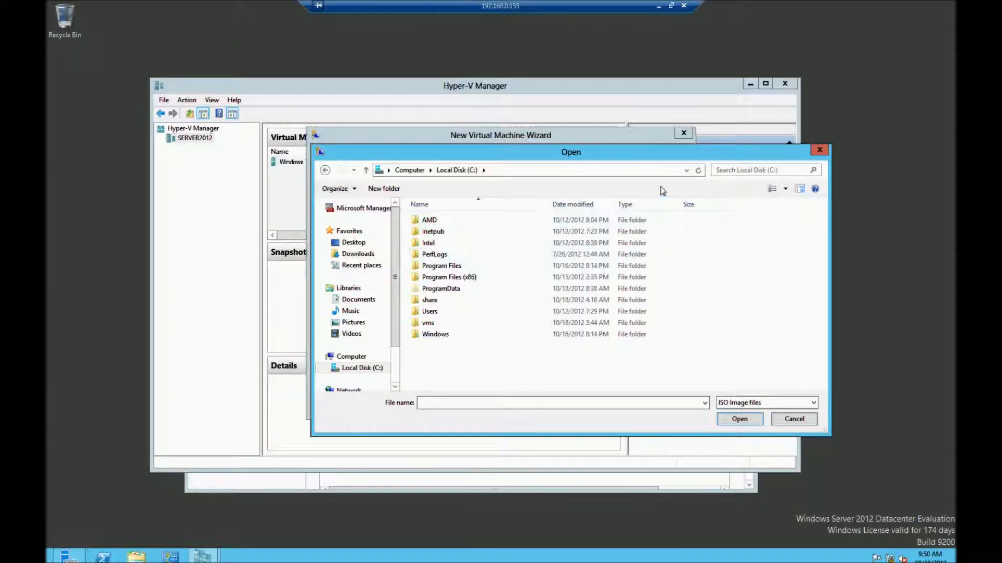
click(819, 150)
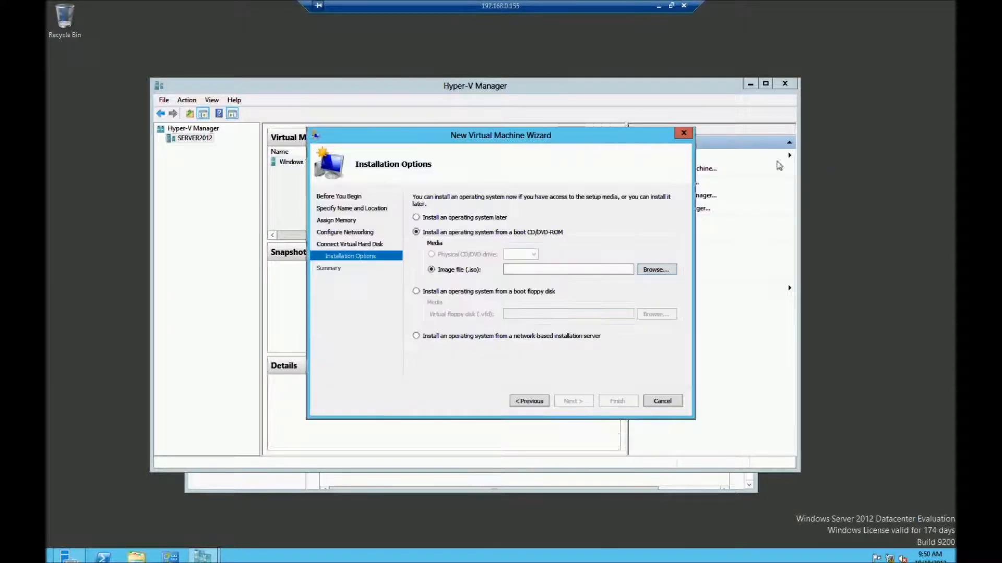
click(434, 292)
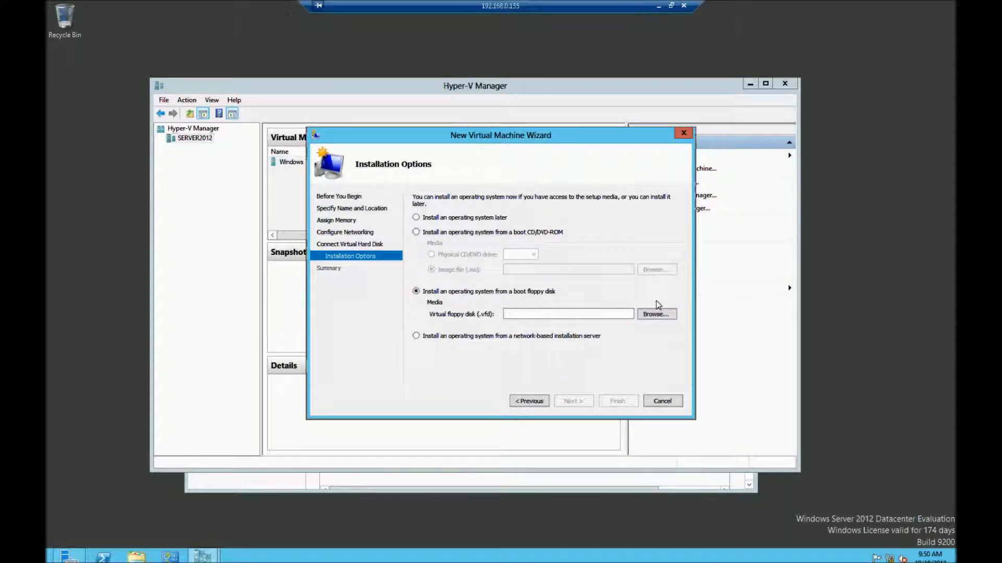
click(445, 340)
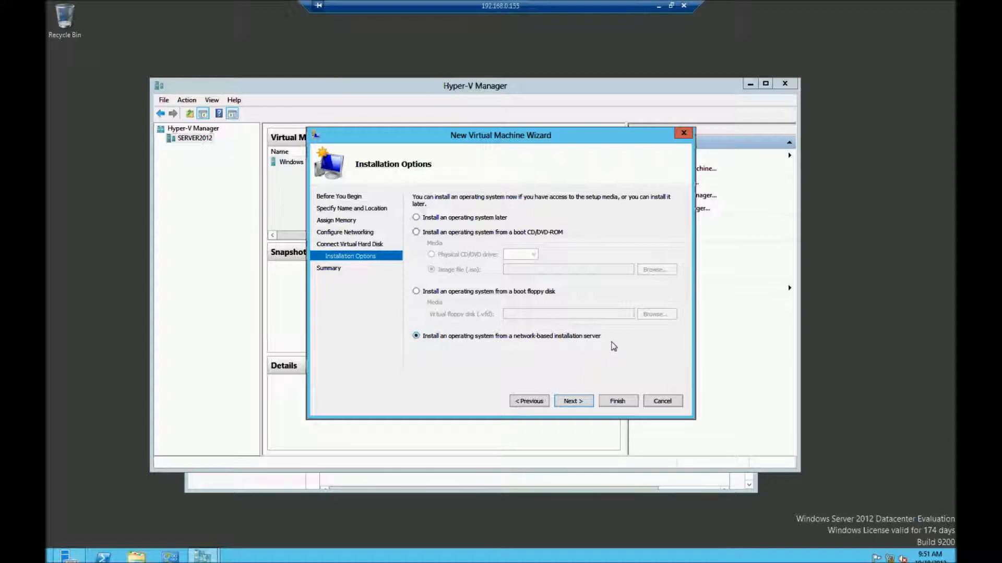
click(574, 401)
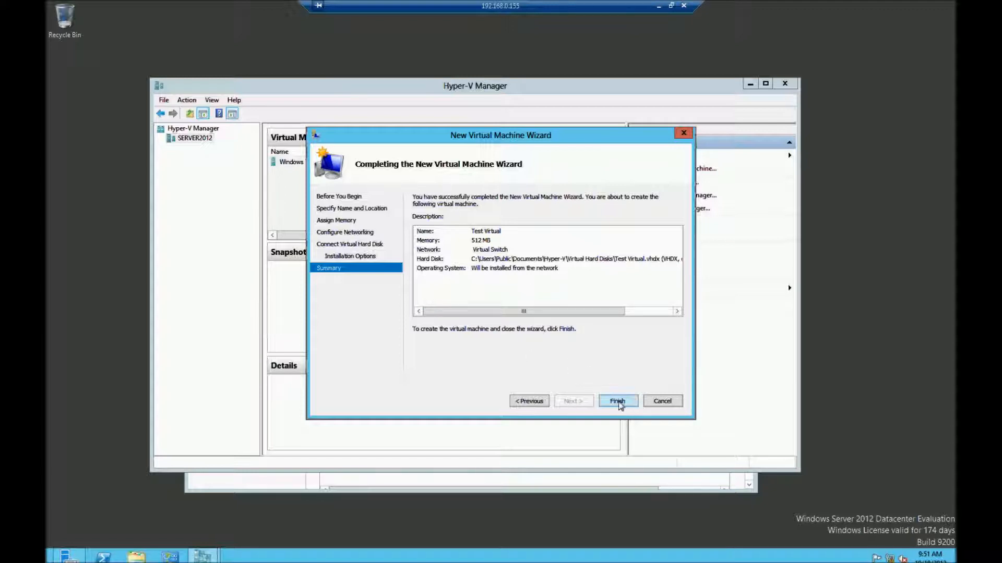
click(522, 402)
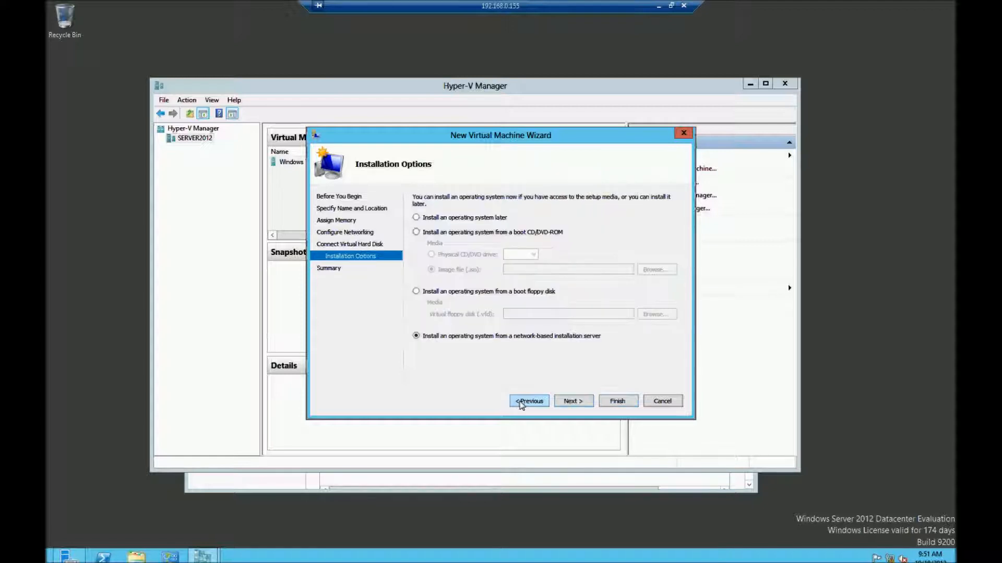
Step: Choose "Install an operating system later" and finish creating the Test Virtual machine
click(429, 218)
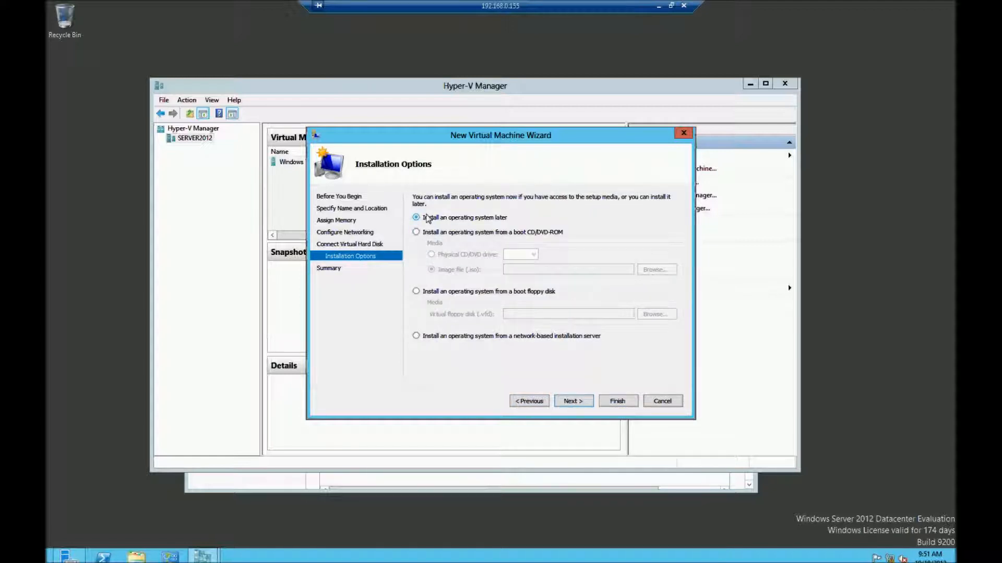
click(574, 402)
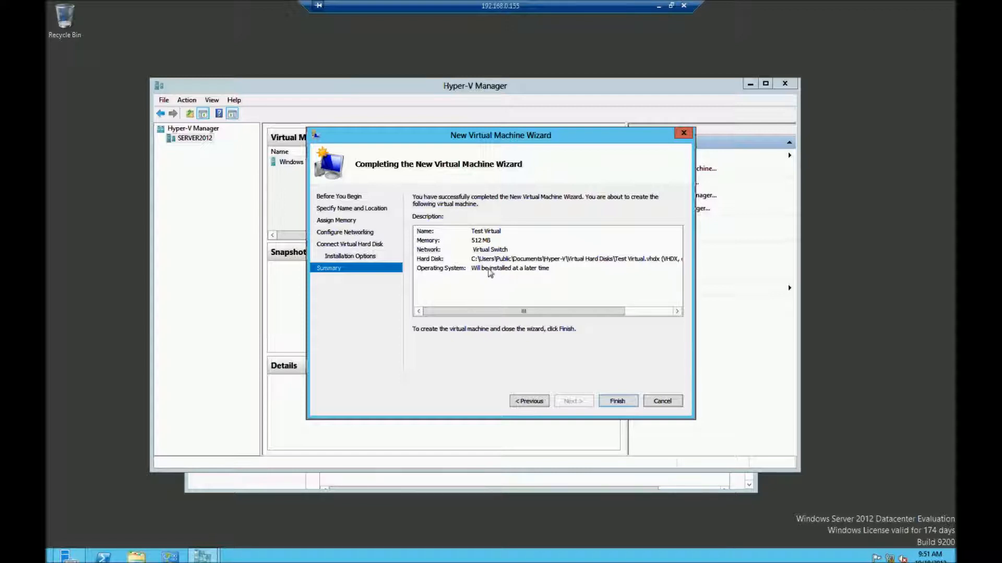
click(622, 401)
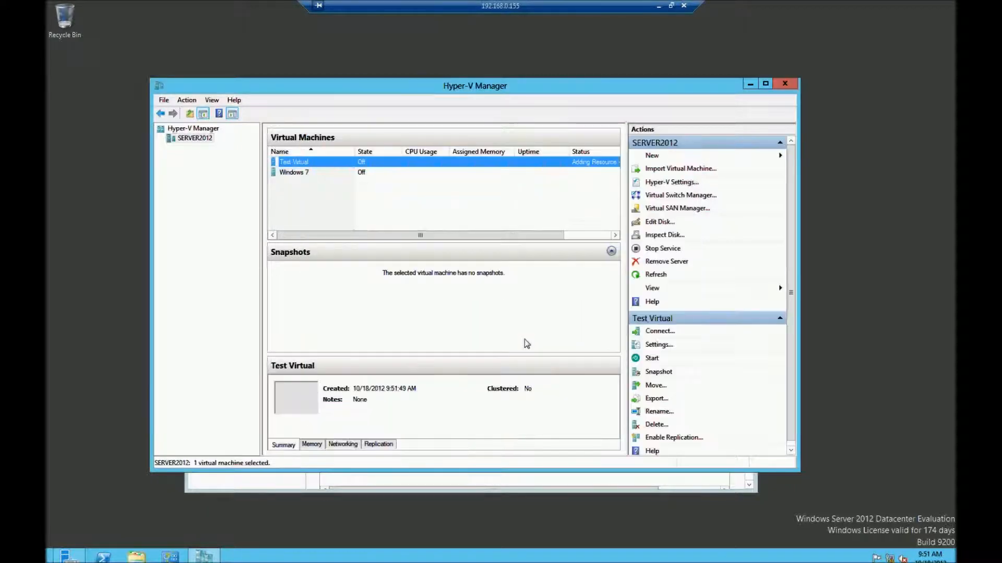
Step: Review the Test Virtual machine's settings for BIOS, memory, hard drive, DVD drive, network adapter and diskette drive, closing them without changes
right_click(312, 167)
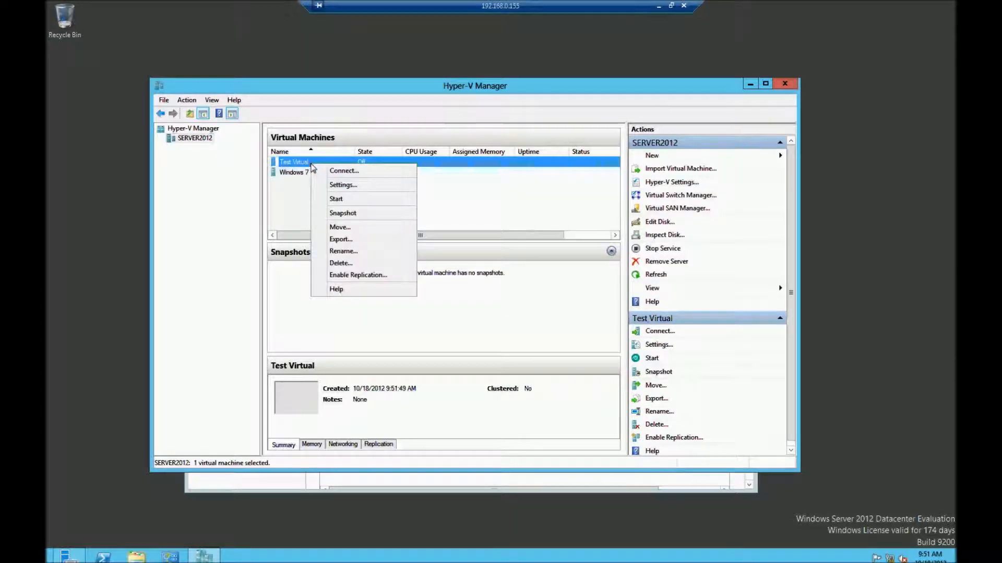
click(357, 186)
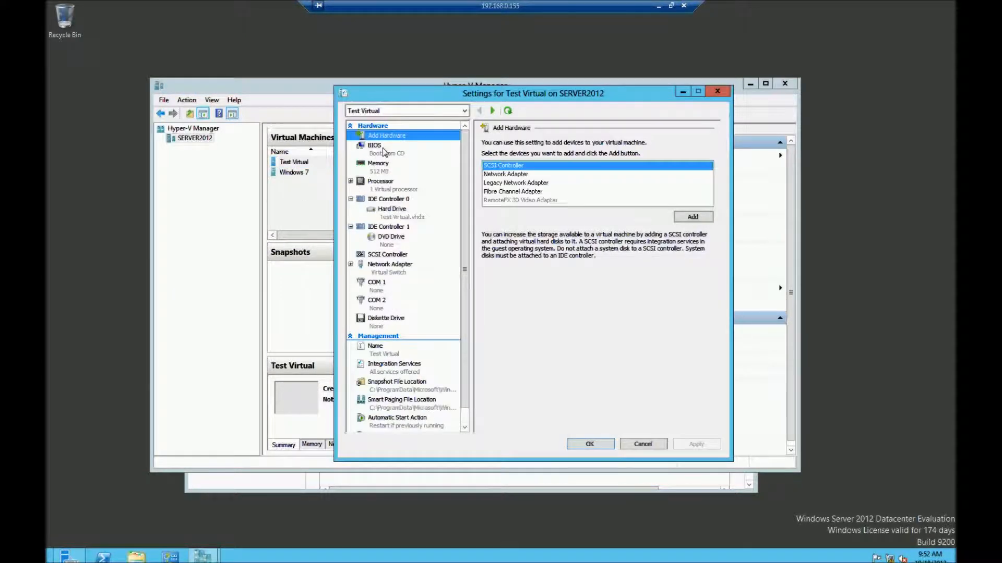
click(385, 151)
click(382, 168)
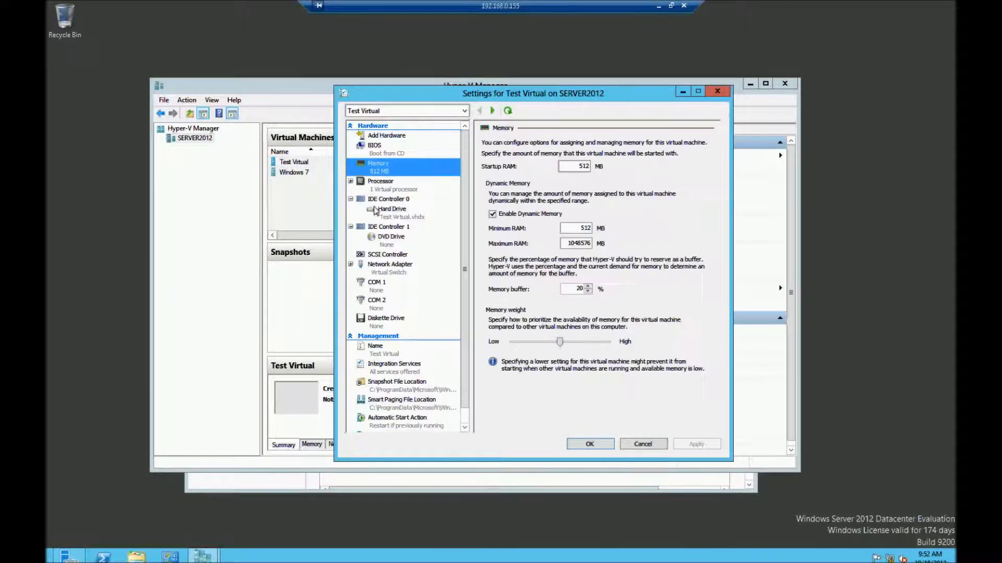
click(375, 210)
click(387, 241)
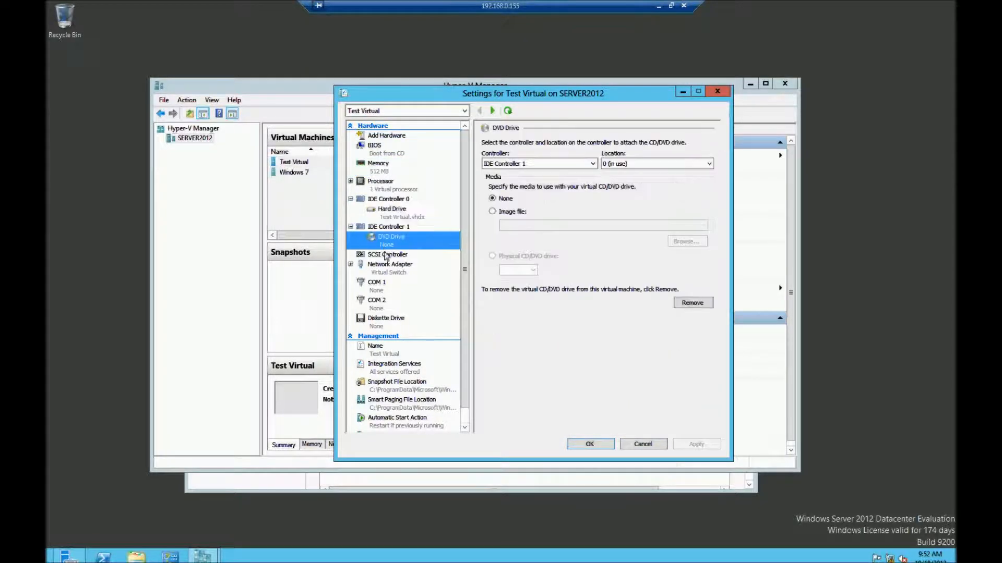
click(385, 269)
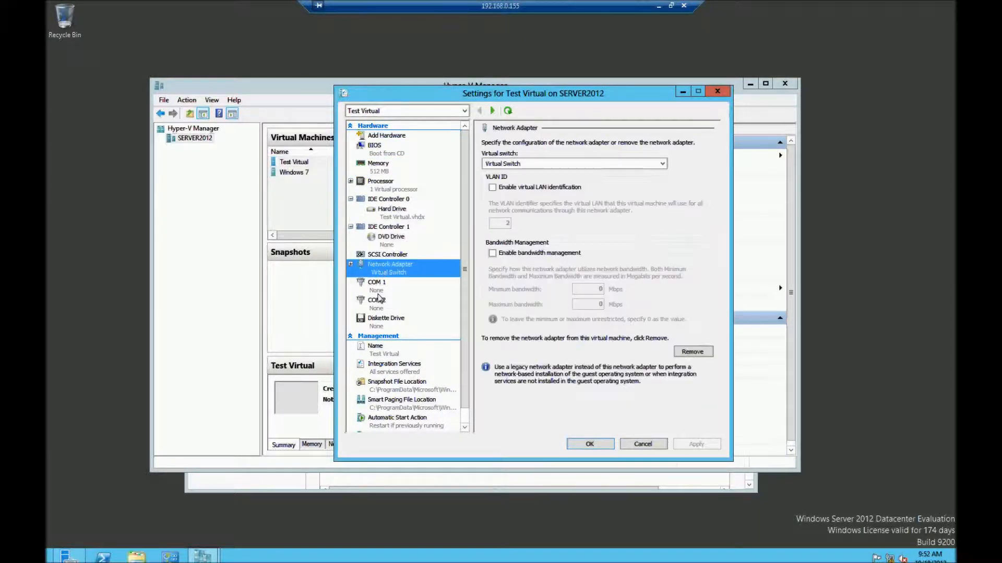
click(381, 320)
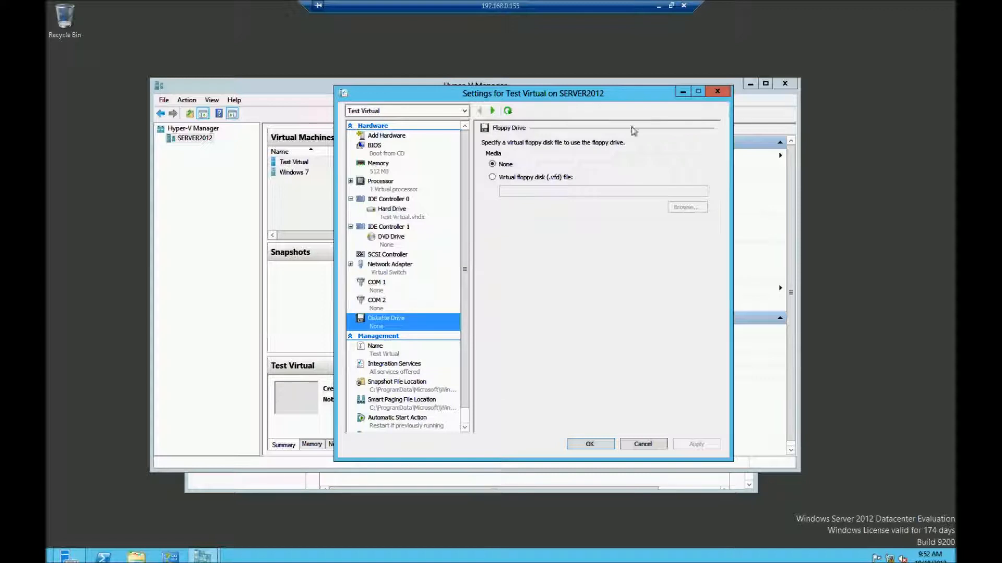
click(720, 94)
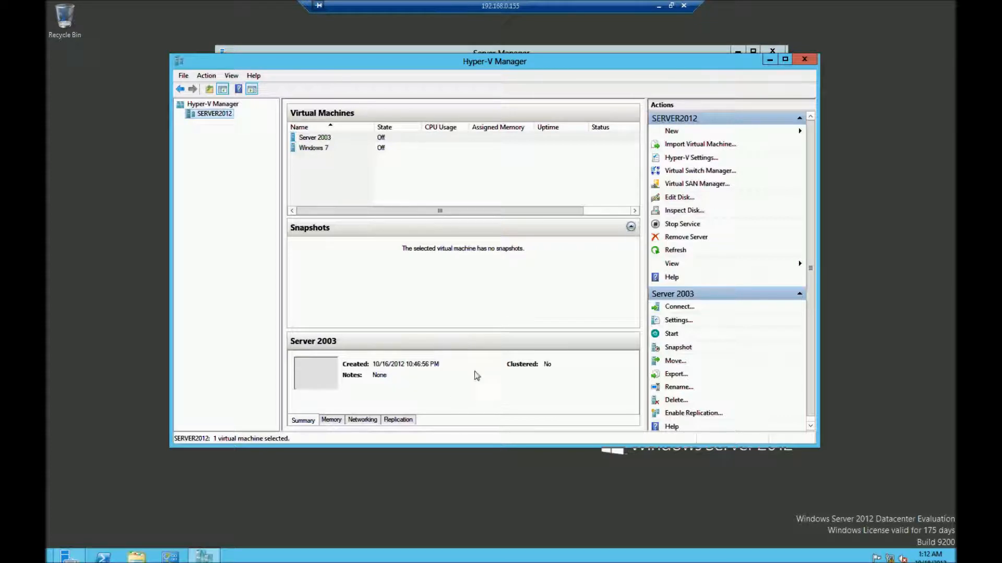
Step: Look over the Server 2003 and Windows 7 virtual machines, and examine Server 2003's memory, networking, replication and summary details
click(325, 140)
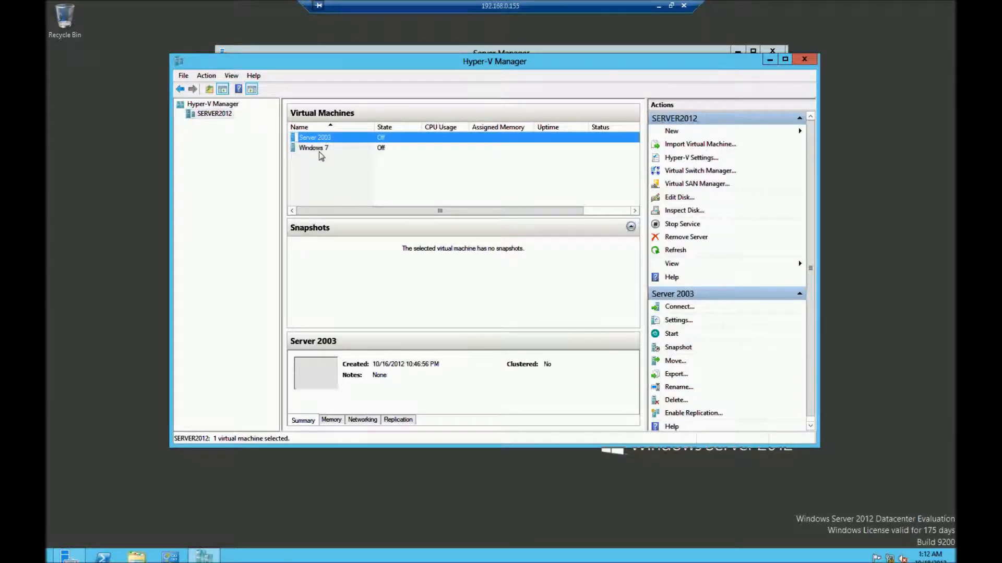
click(318, 150)
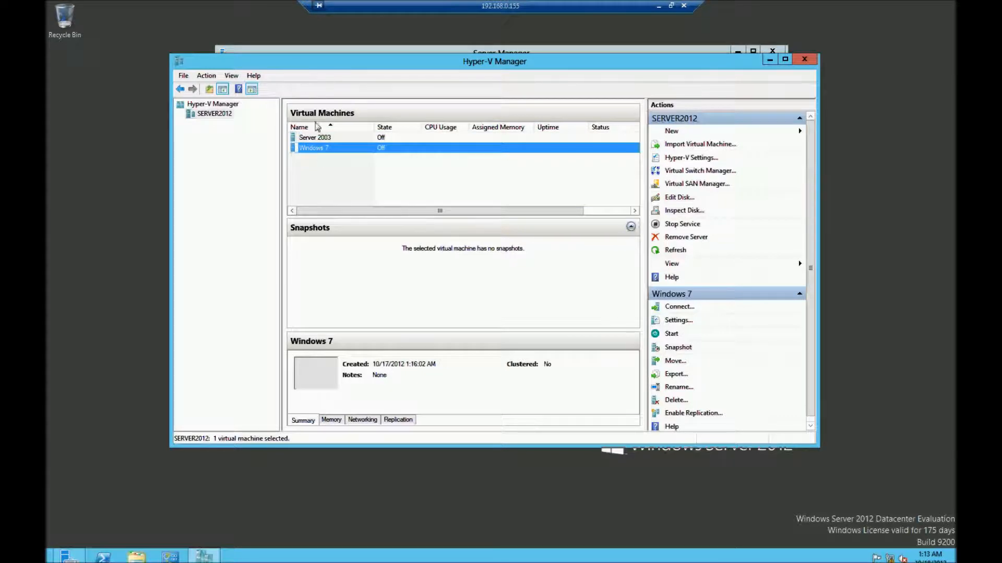
click(318, 137)
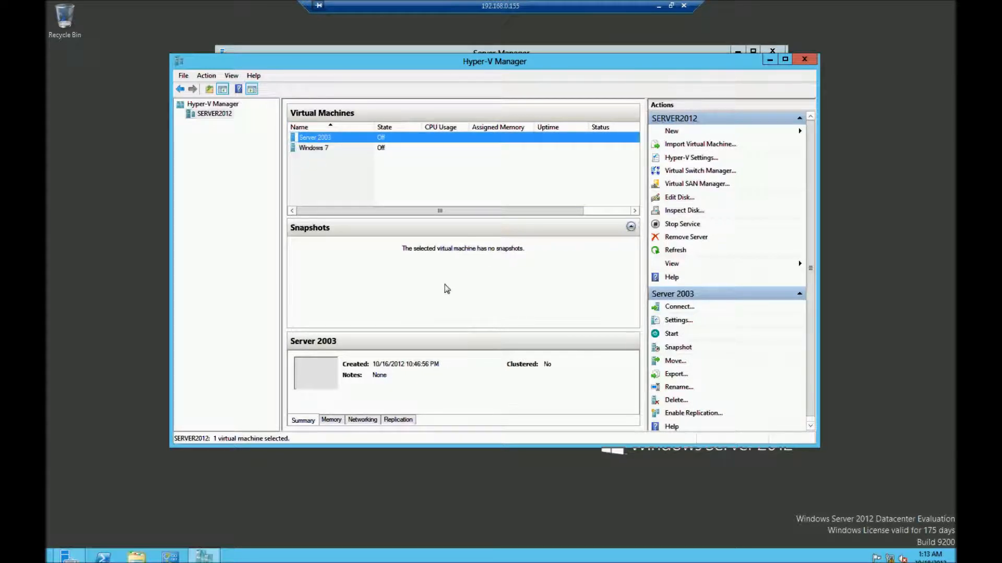
right_click(328, 140)
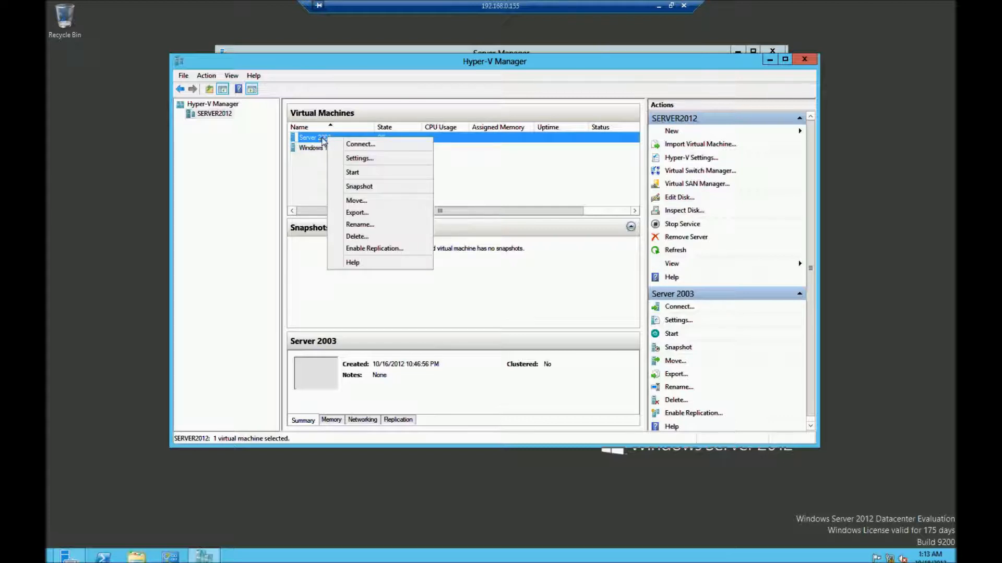
click(488, 377)
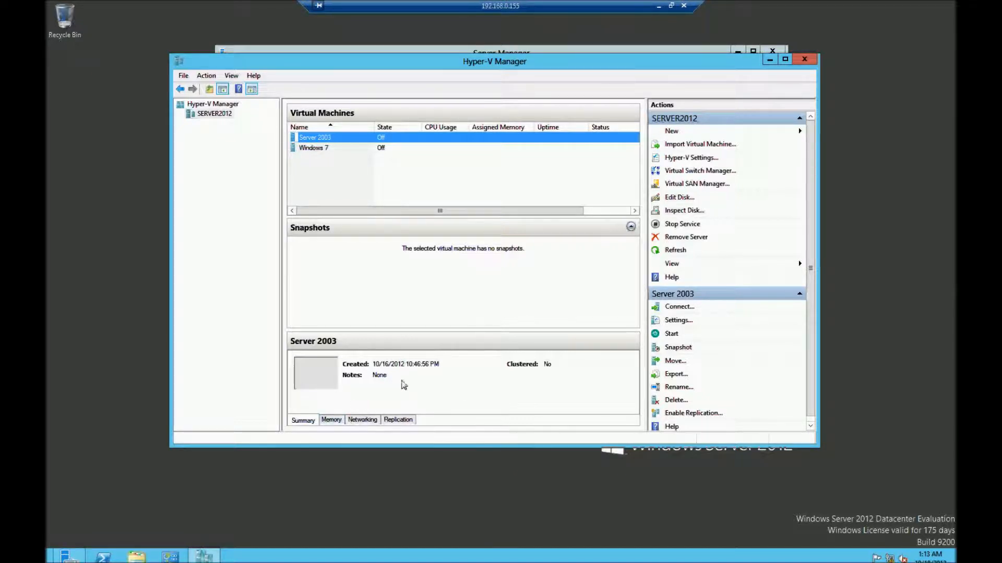
click(331, 419)
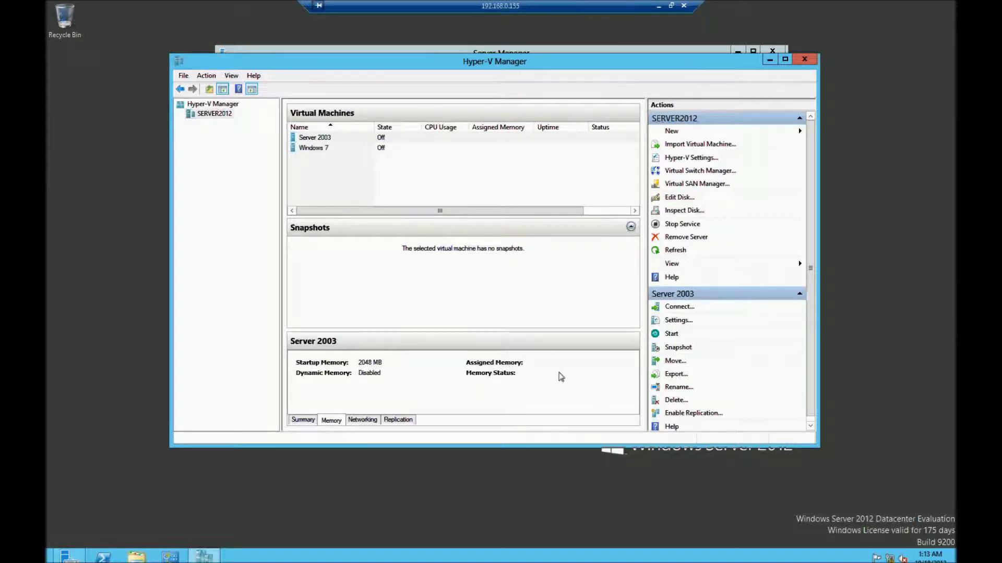
click(368, 421)
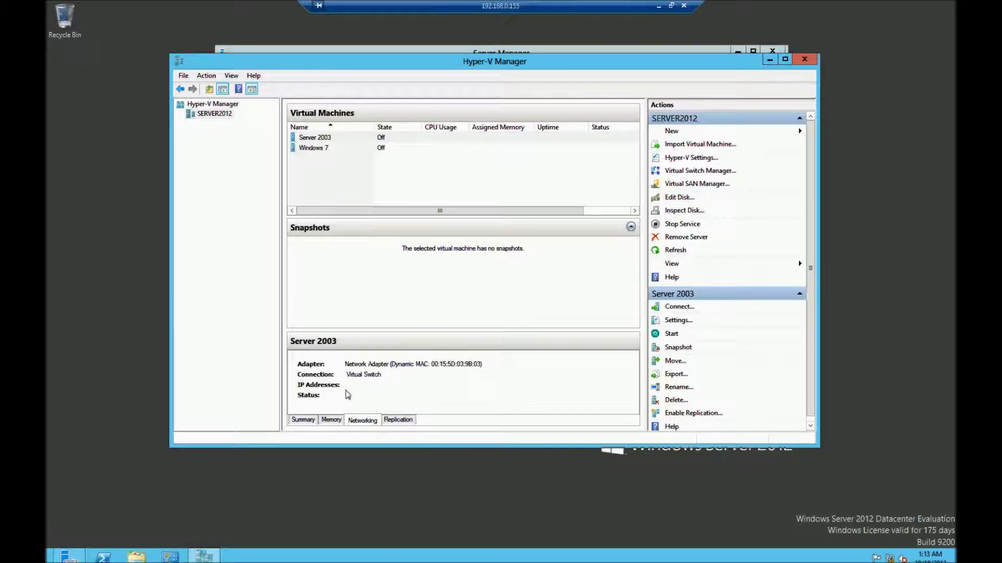
click(404, 424)
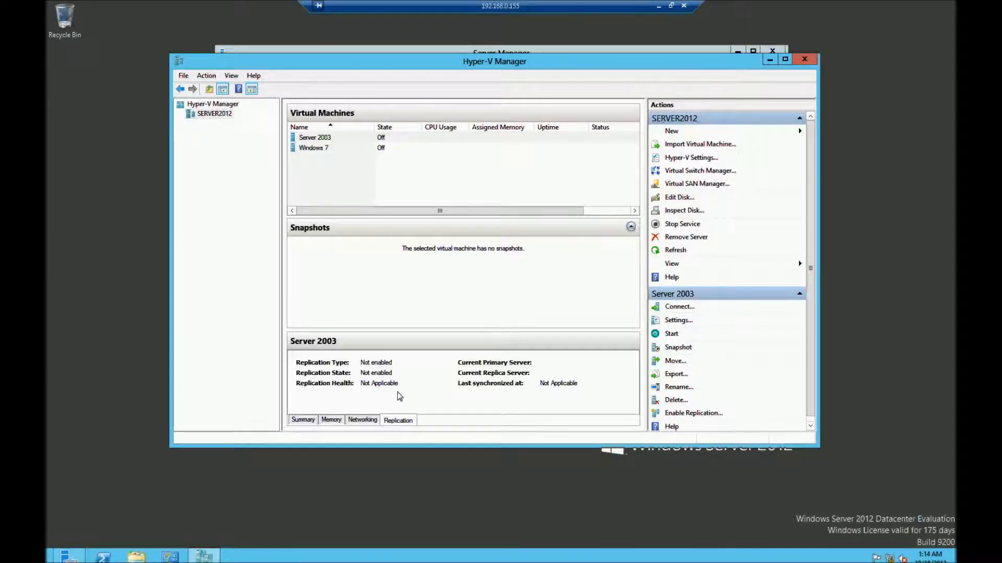
click(303, 418)
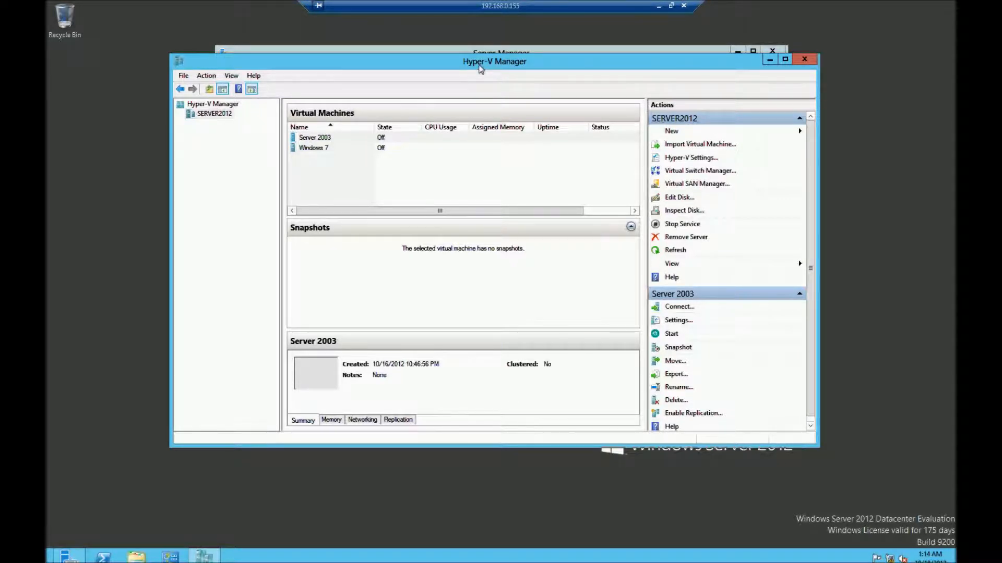
Step: Examine and compare the management actions available for the Server 2003 and Windows 7 virtual machines
drag(480, 70, 481, 79)
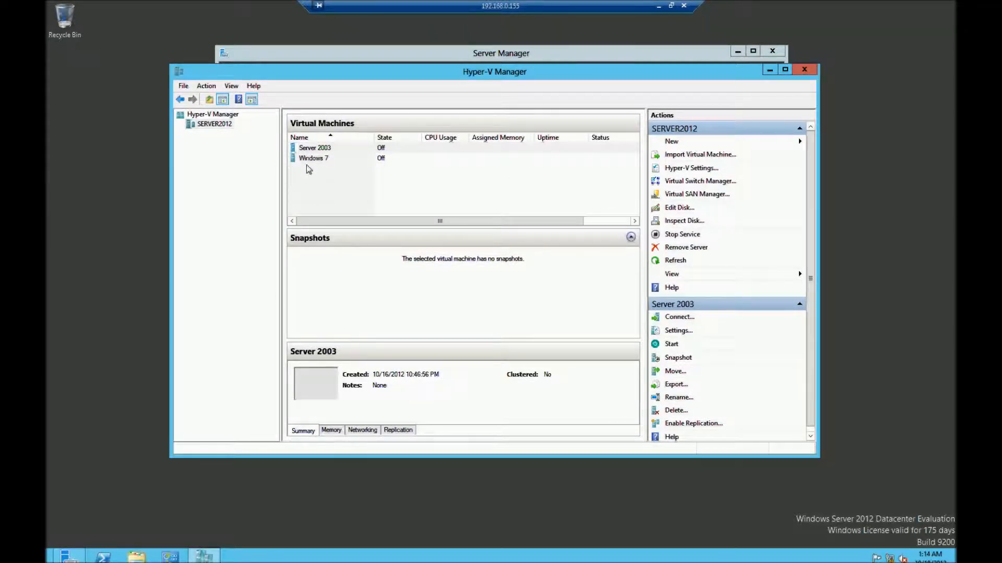
click(315, 151)
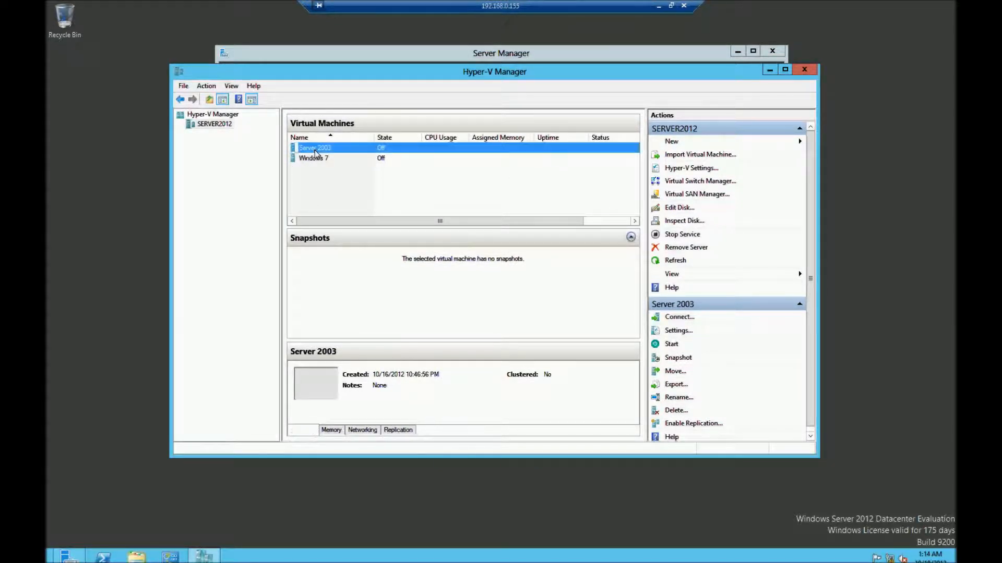
click(315, 150)
right_click(301, 152)
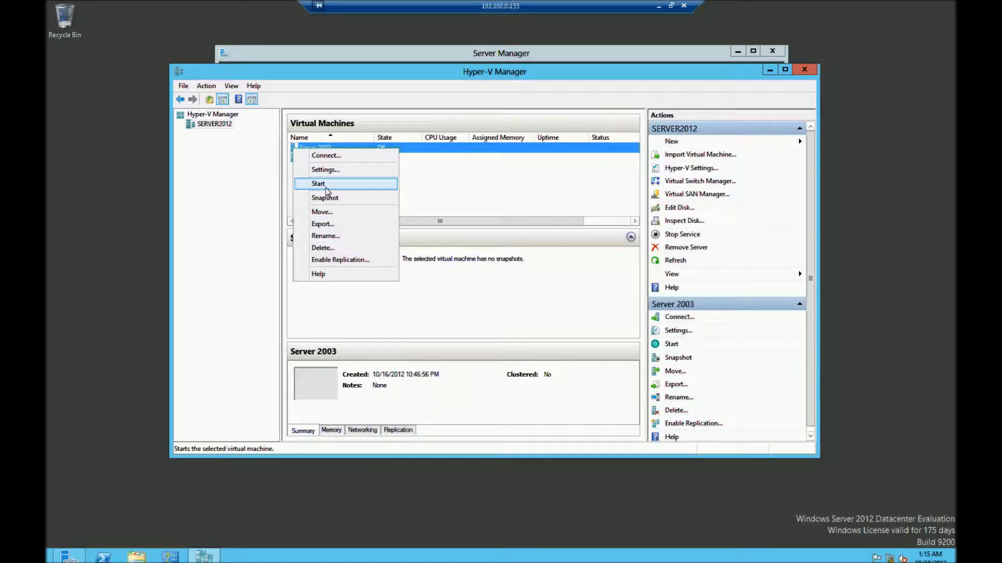
click(563, 113)
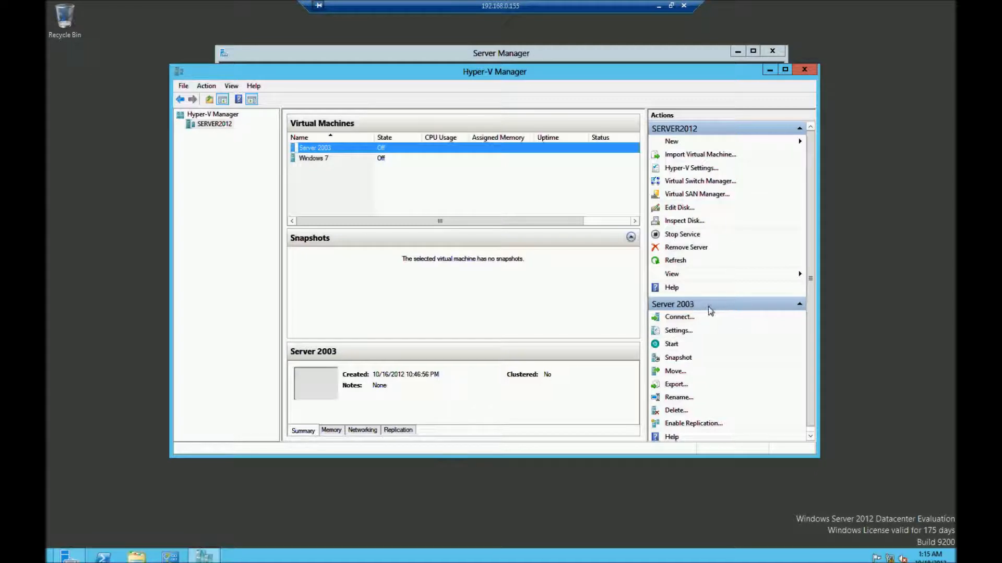
click(319, 160)
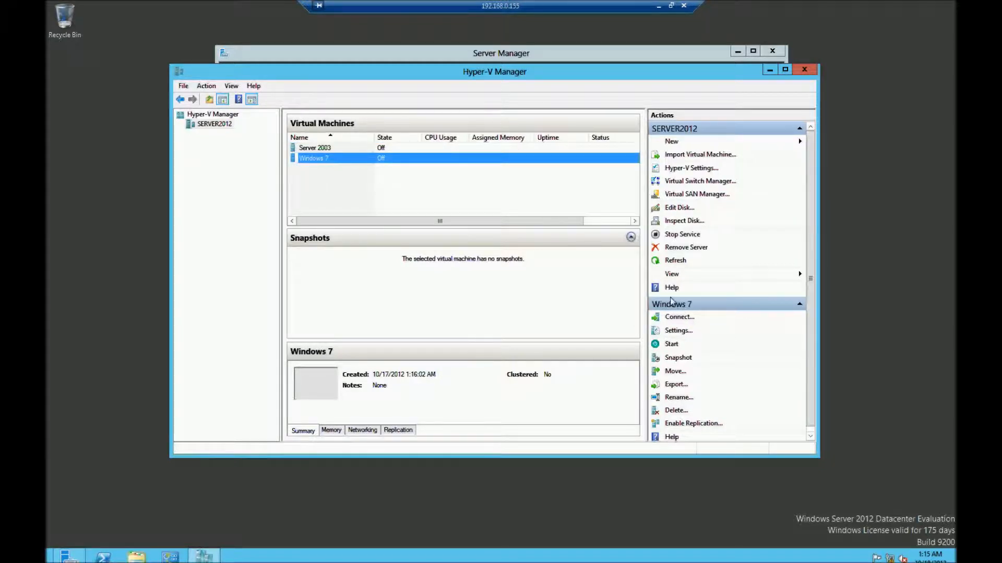
click(320, 149)
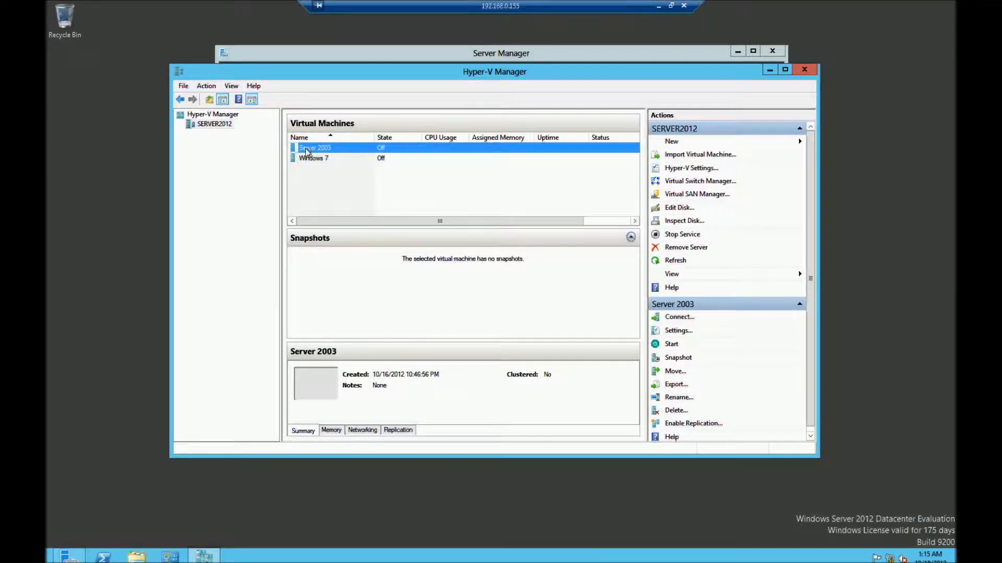
right_click(335, 152)
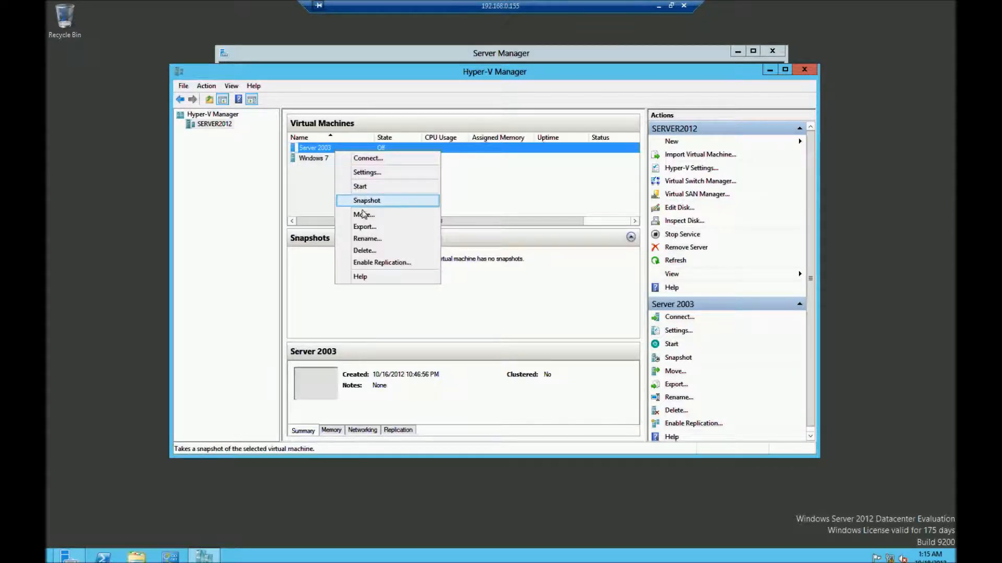
click(714, 303)
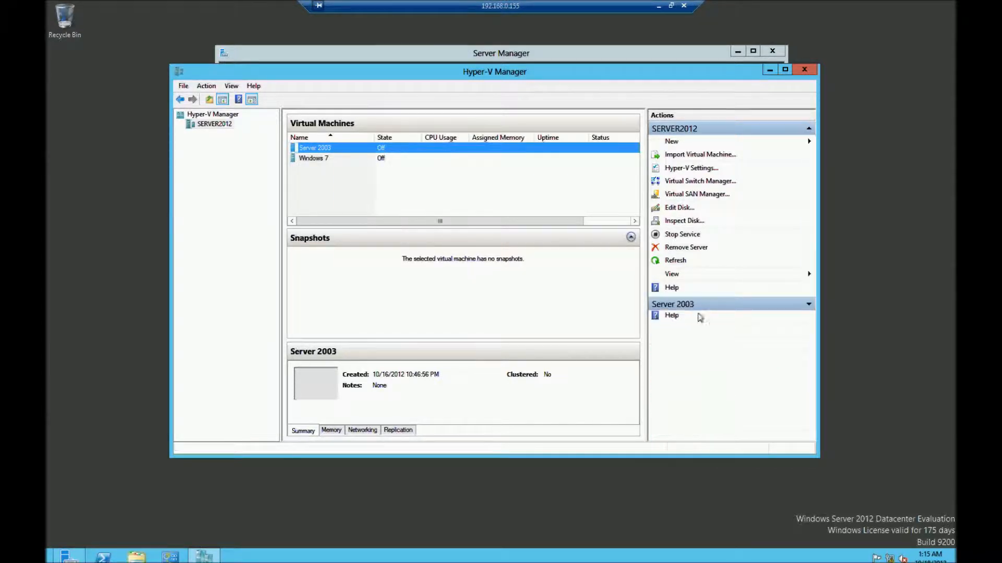
click(807, 305)
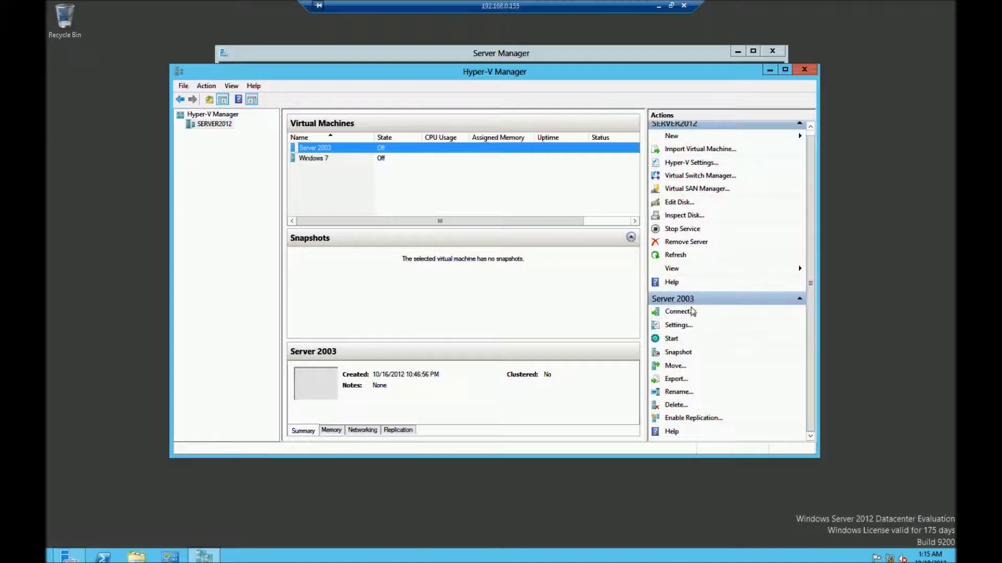
Step: Start the Server 2003 virtual machine and connect to it, sending Ctrl-Alt-Delete to bring up the guest's logon prompt
click(673, 338)
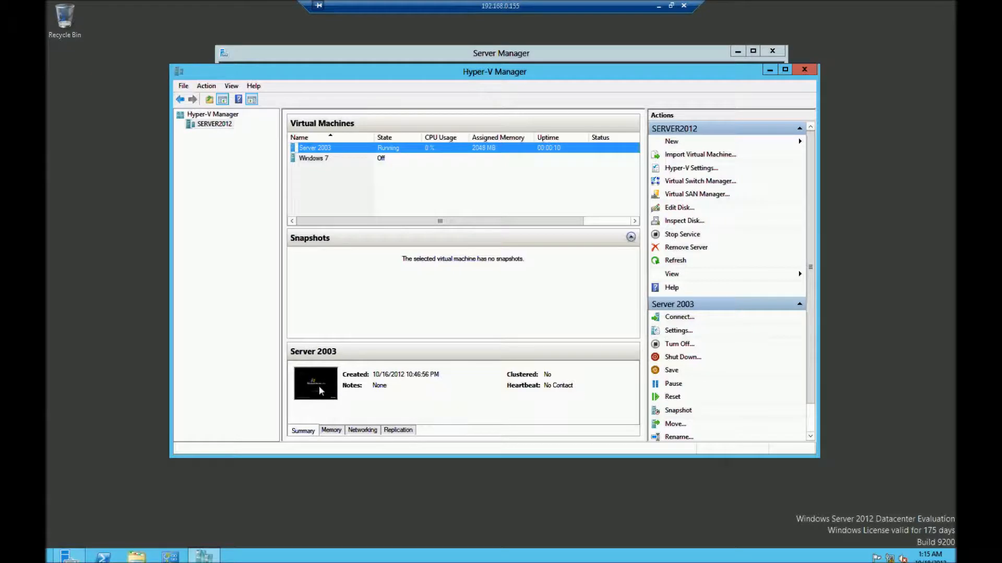
double_click(319, 386)
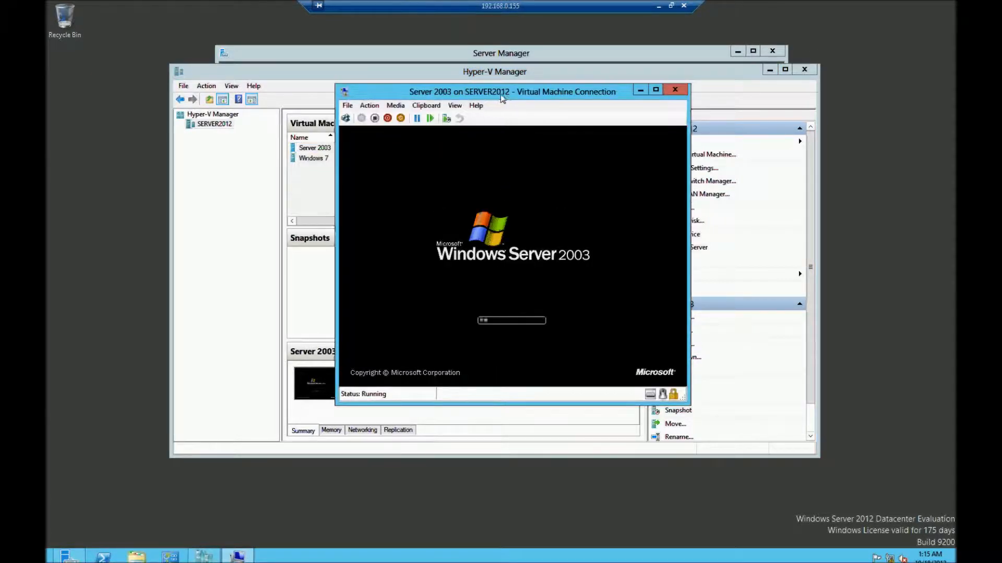
drag(500, 96, 328, 132)
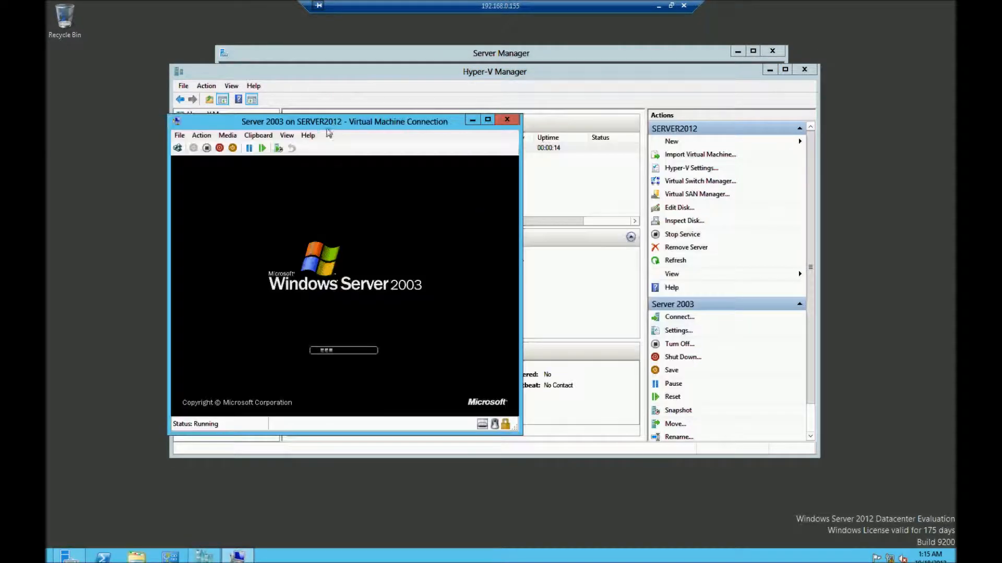
drag(454, 129, 521, 122)
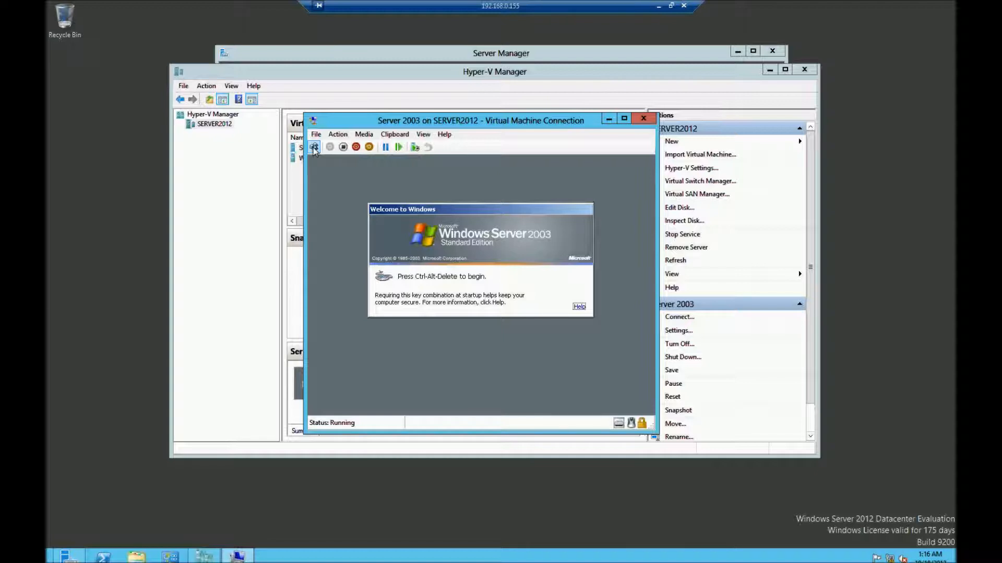
click(313, 148)
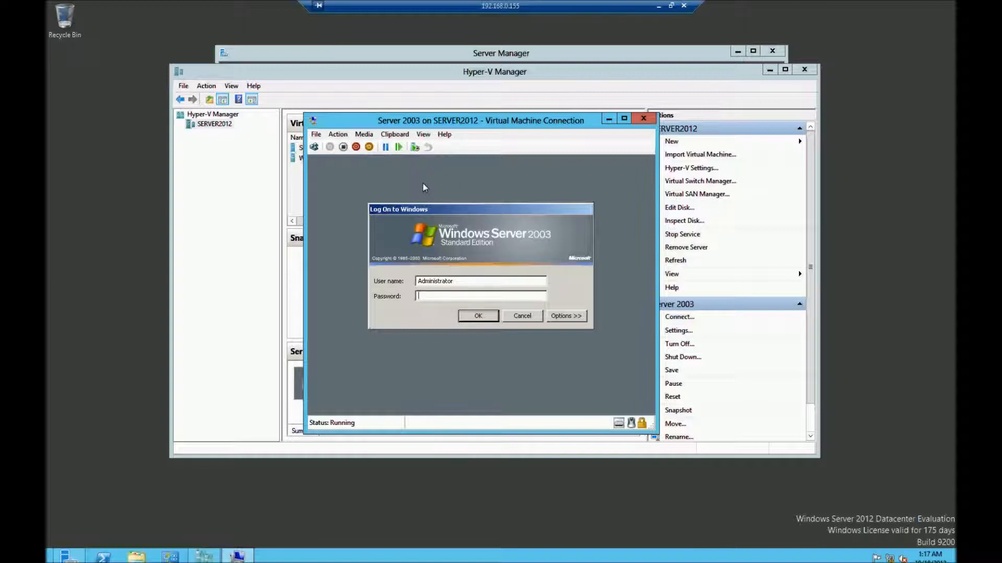
Step: Try to shut down the Server 2003 guest operating system from its connection window
click(356, 148)
click(356, 147)
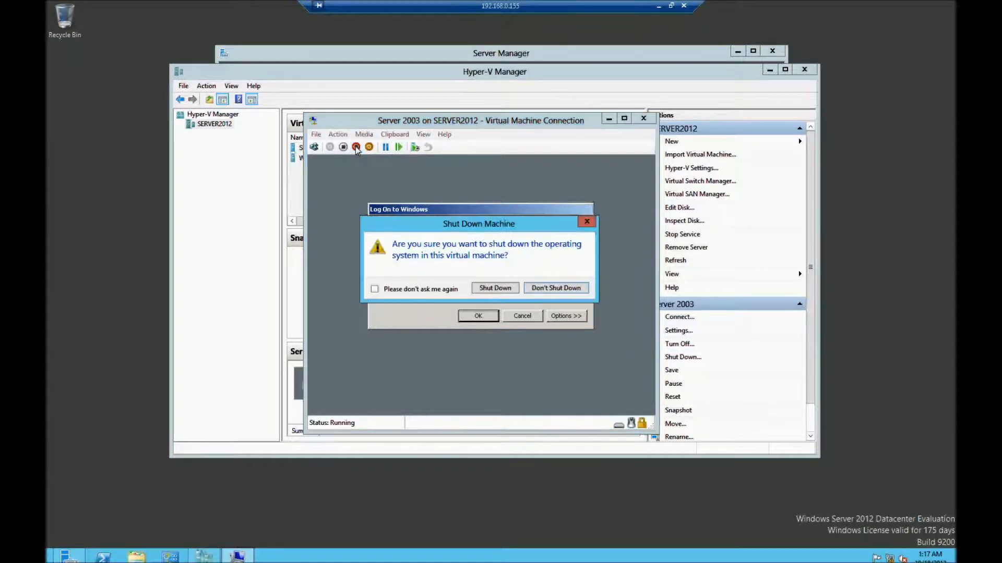
click(494, 288)
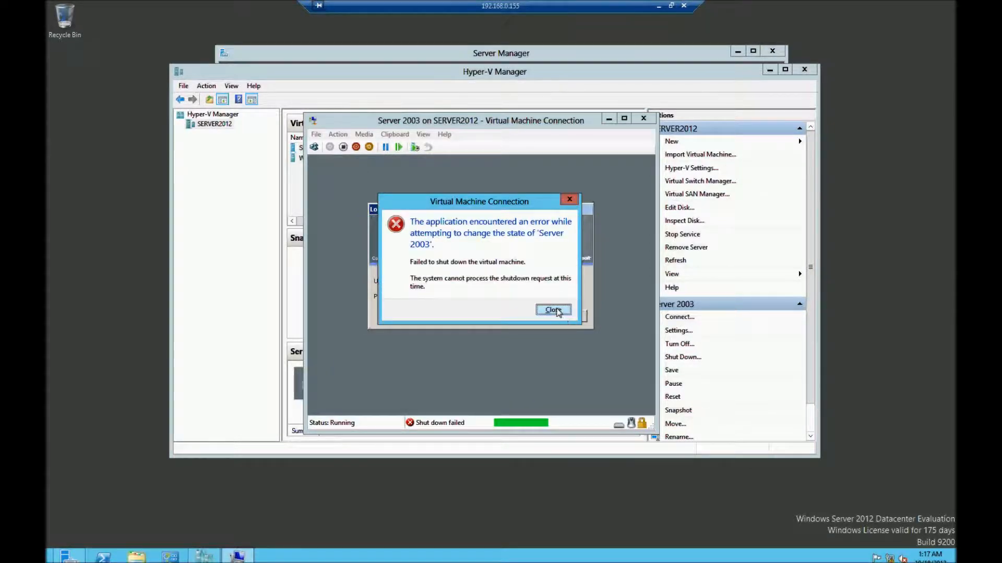
click(553, 311)
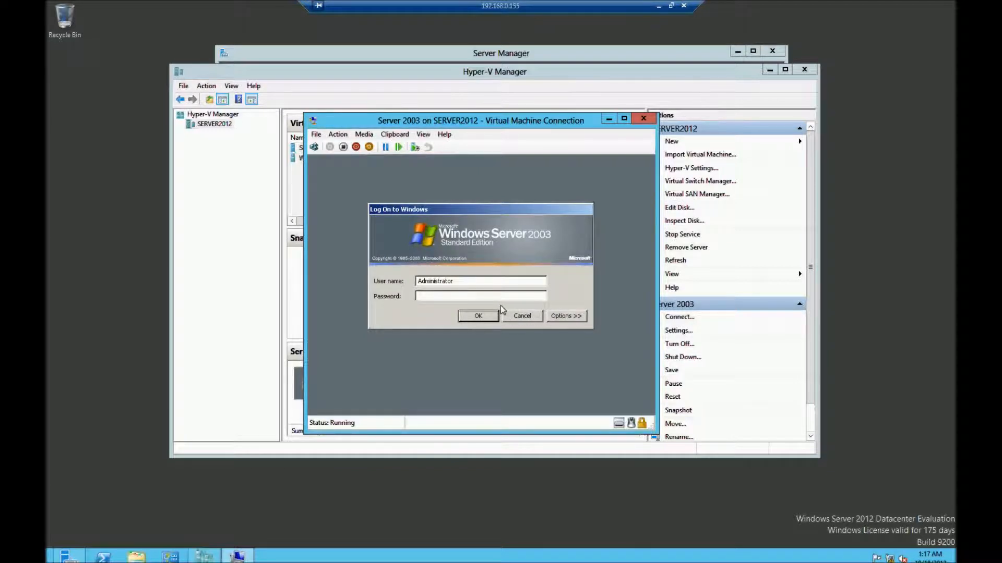
Step: Log on to the Server 2003 guest as Administrator and close the window that opens at startup
key(Return)
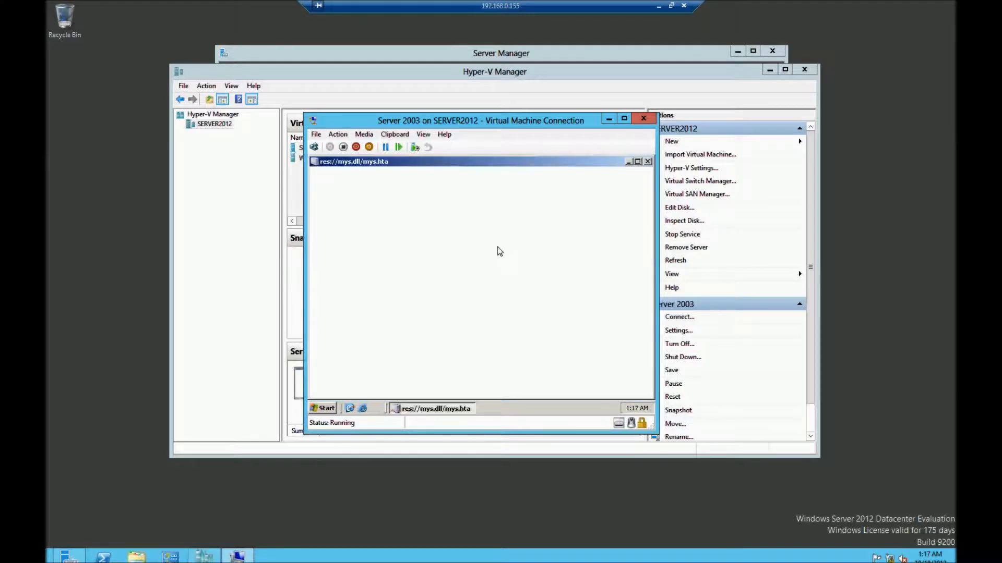
click(647, 161)
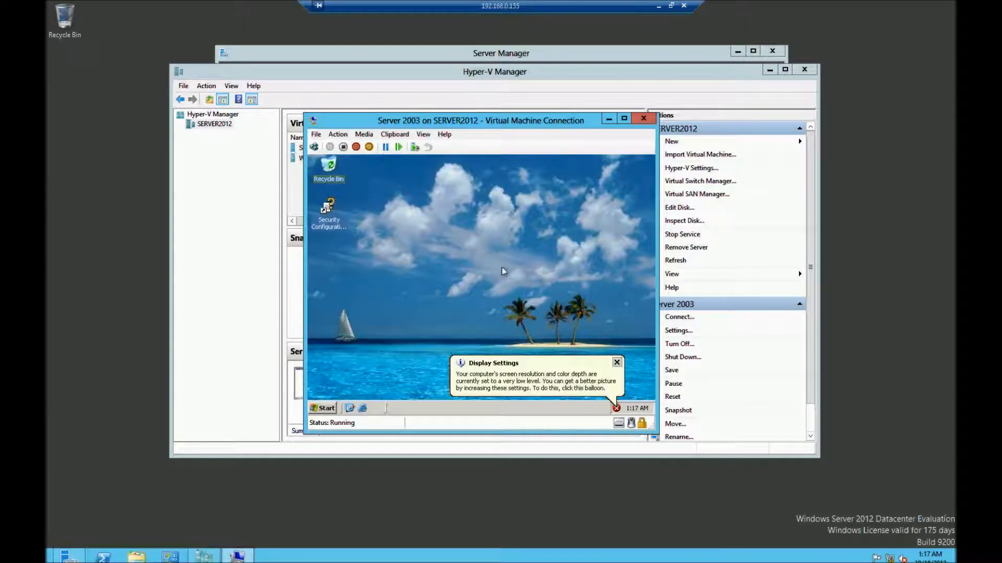
Step: Dismiss the Display Settings notification in the Server 2003 guest and reposition its connection window over Hyper-V Manager
click(618, 362)
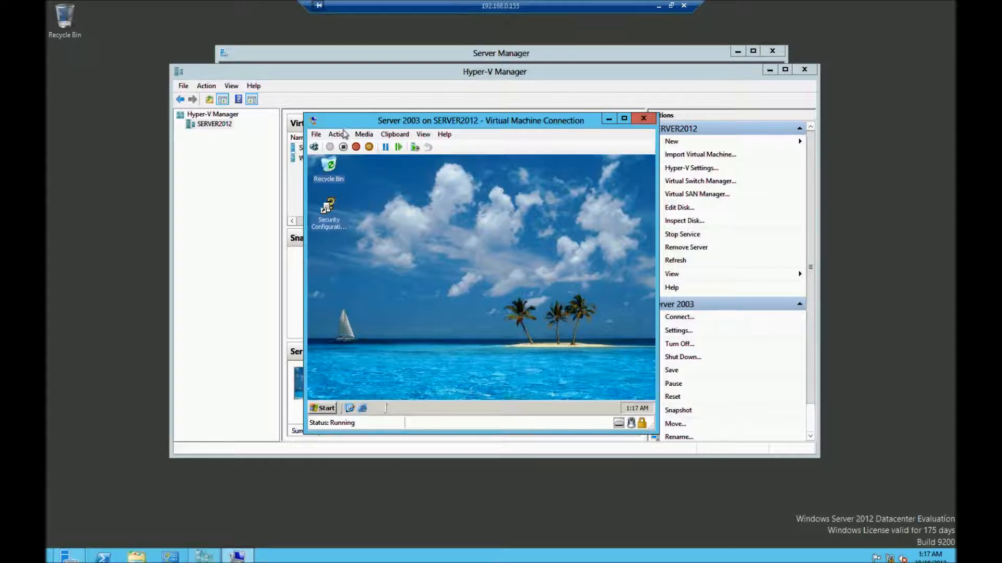
click(624, 120)
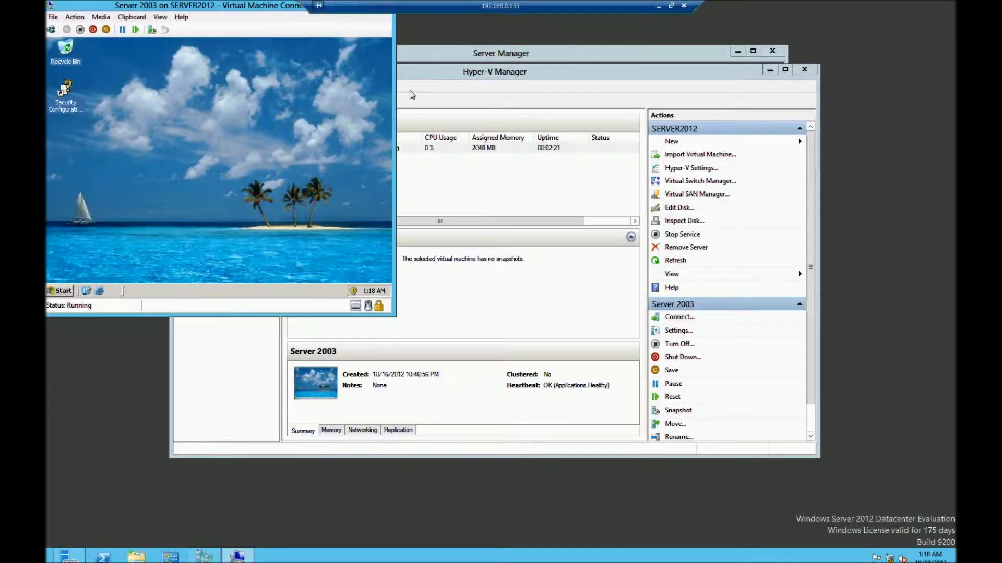
drag(242, 6, 562, 164)
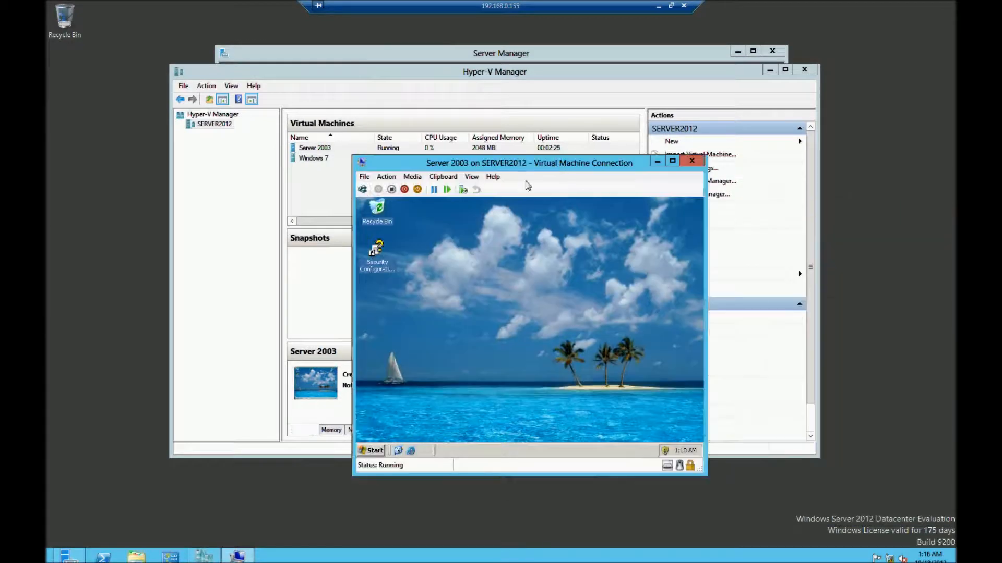
Step: Show the Server 2003 guest in full screen mode and look at its desktop's shortcut options
click(473, 178)
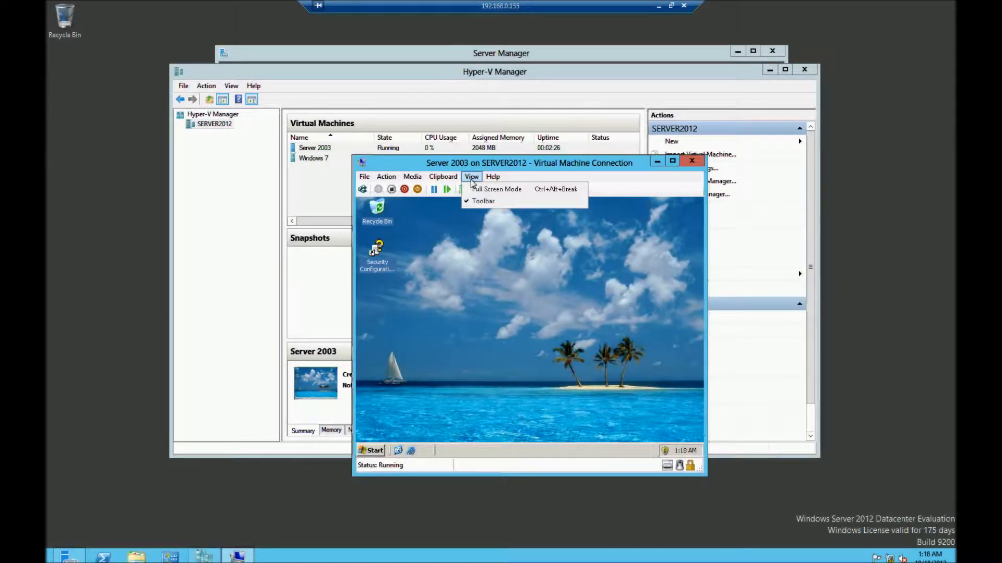
click(479, 194)
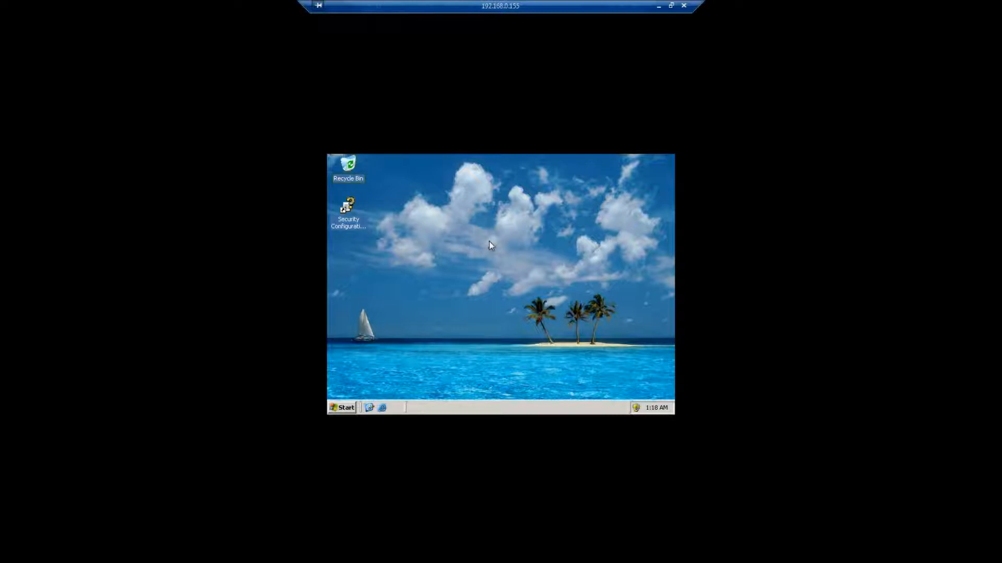
right_click(632, 251)
mouse_move(622, 256)
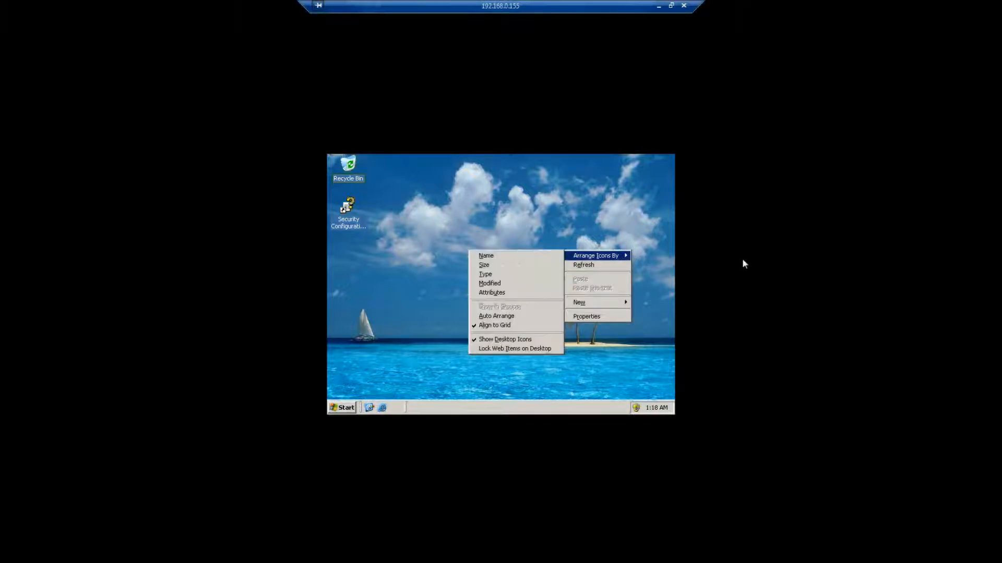
click(455, 168)
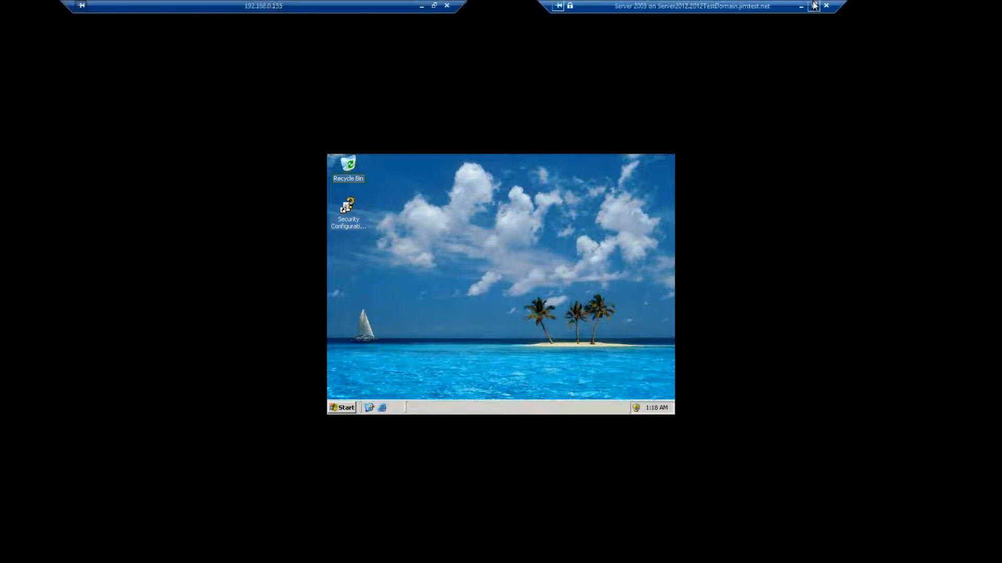
Step: Return the Server 2003 connection from full screen to a window and close it, leaving the guest running
click(814, 5)
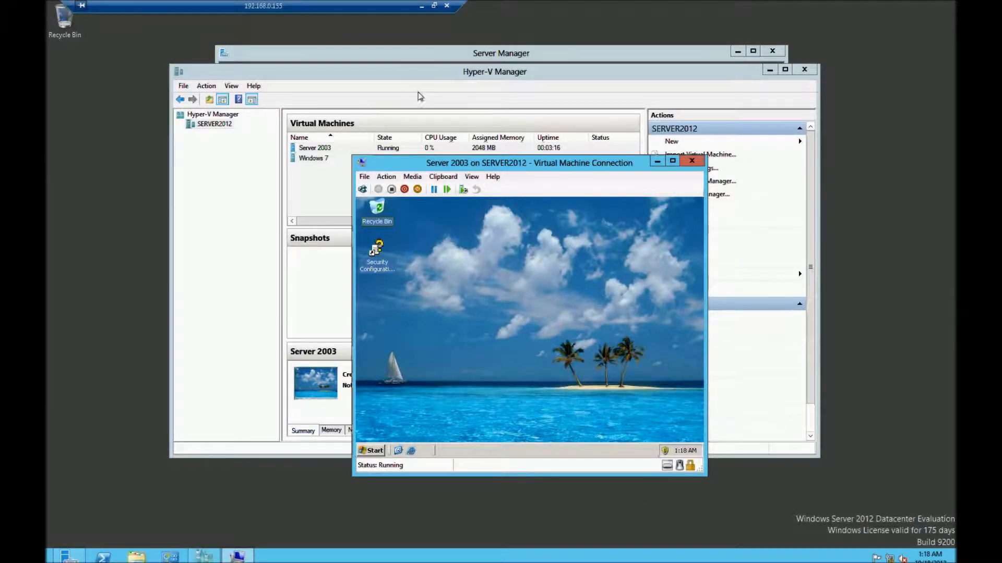
drag(286, 6, 515, 11)
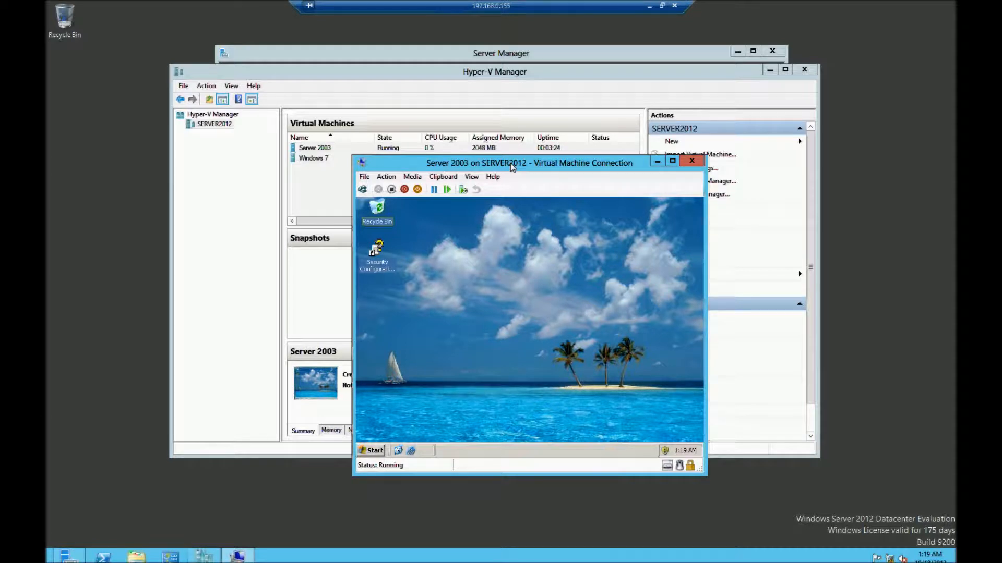
click(692, 162)
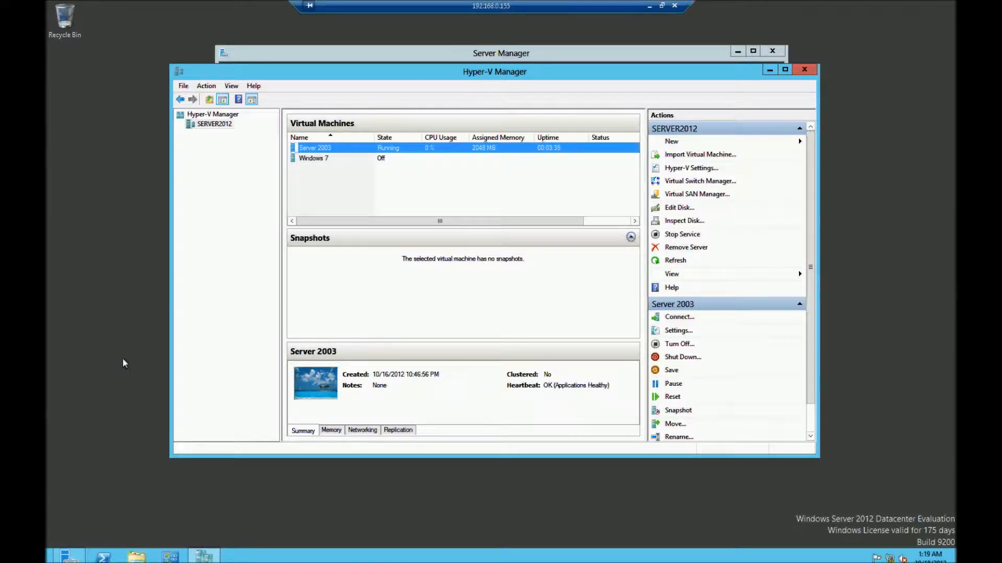
Step: Launch Hyper-V Virtual Machine Connection from the Start screen and connect to Server 2003 on localhost
key(super)
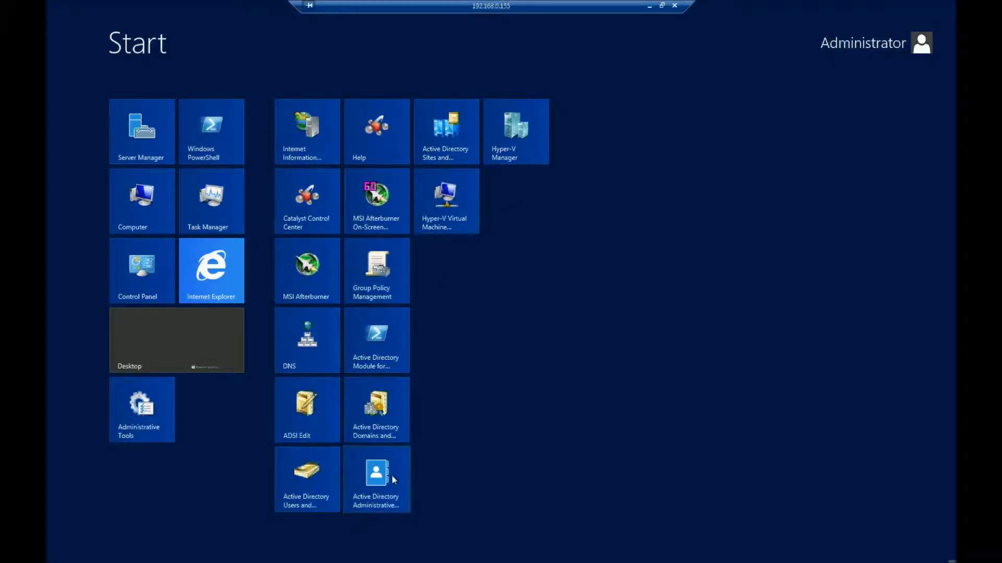
click(461, 217)
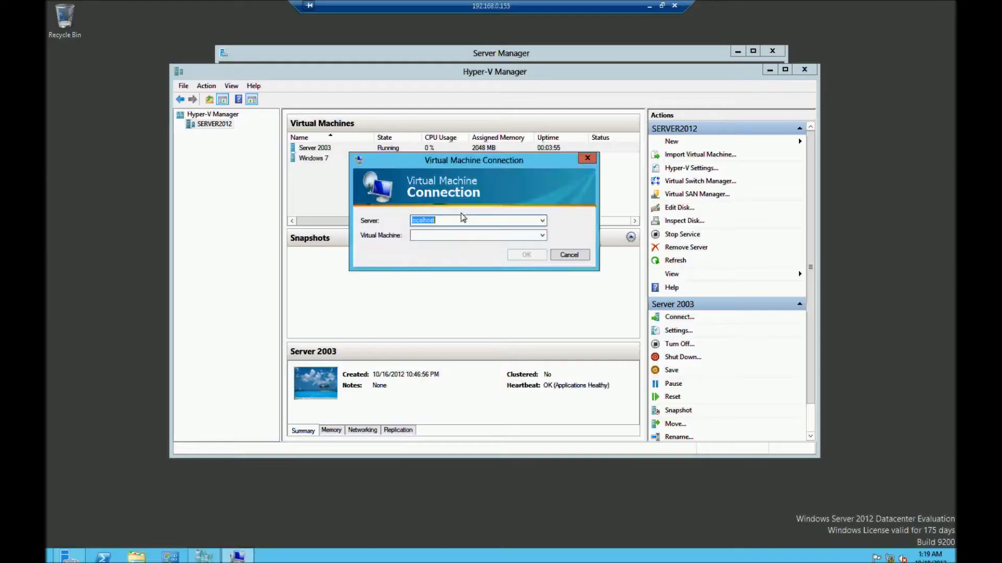
click(542, 236)
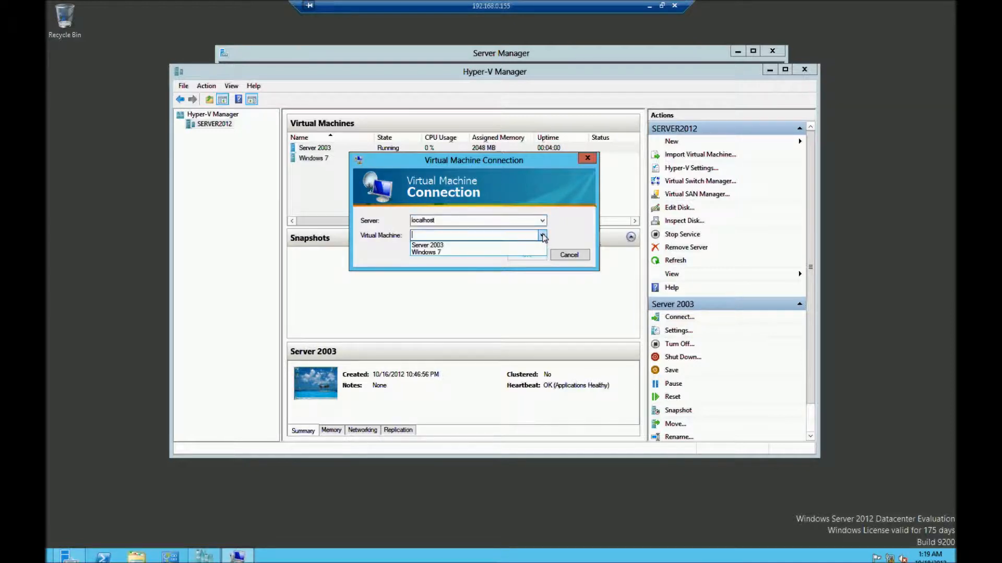
click(444, 245)
click(533, 259)
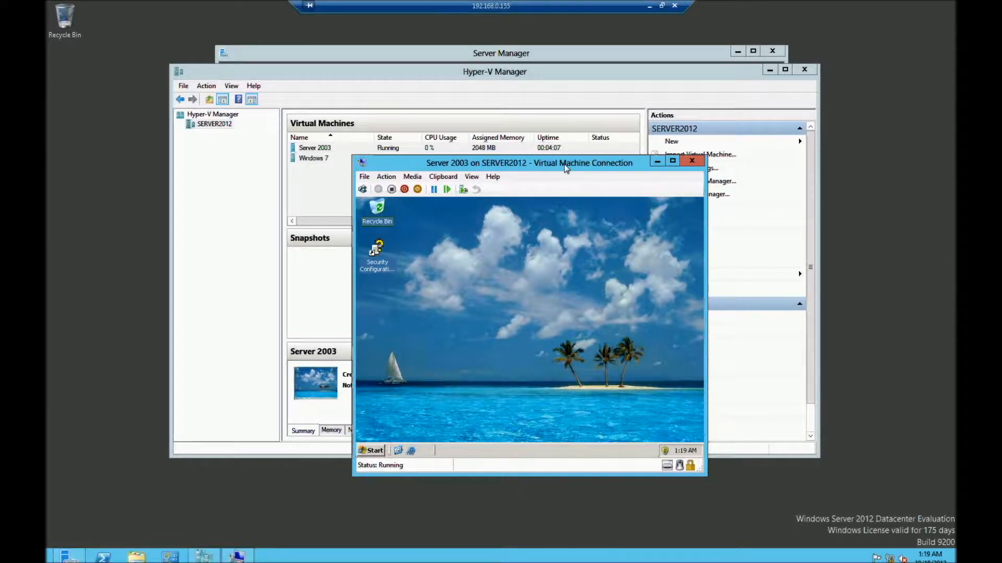
drag(564, 164, 575, 139)
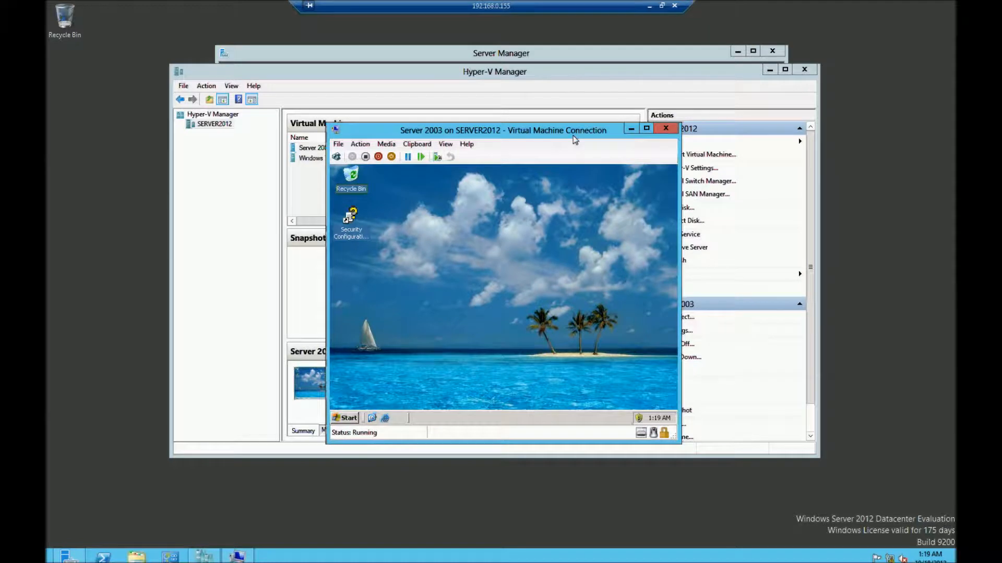
Step: Shut down the Server 2003 guest operating system and close its connection window
click(379, 157)
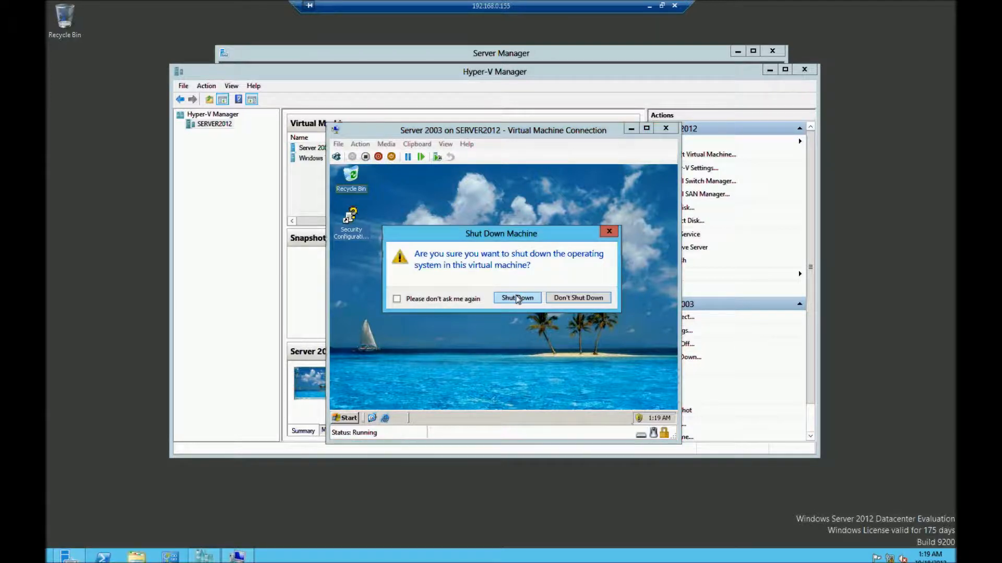
click(516, 296)
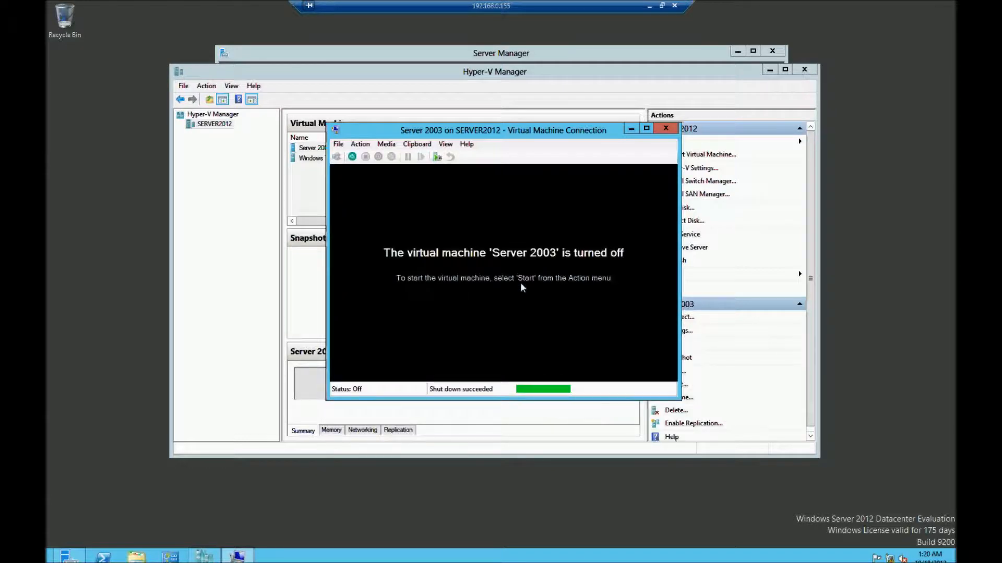
click(666, 128)
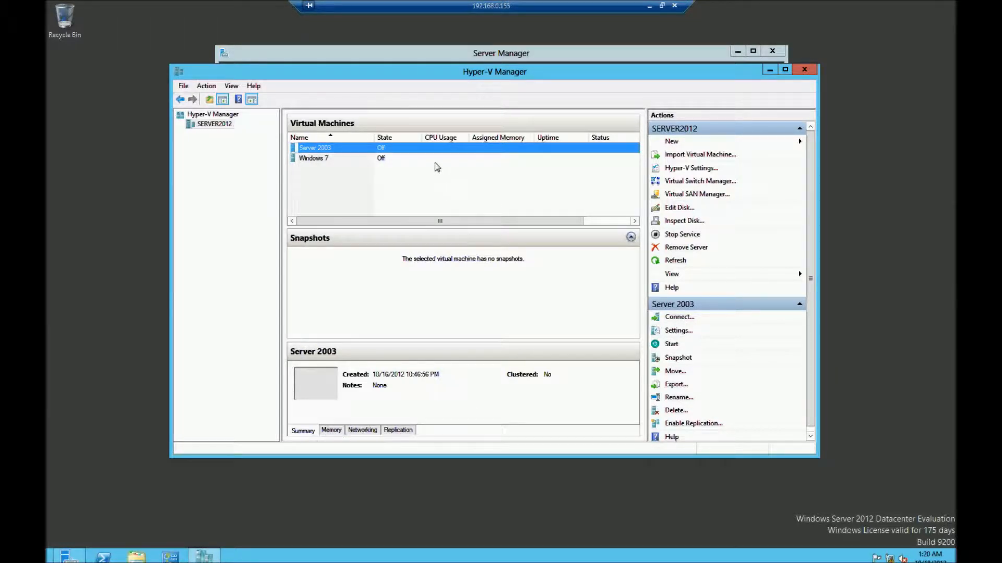
Step: Open the Server 2003 virtual machine's settings and review the Add Hardware and BIOS startup order options
right_click(414, 150)
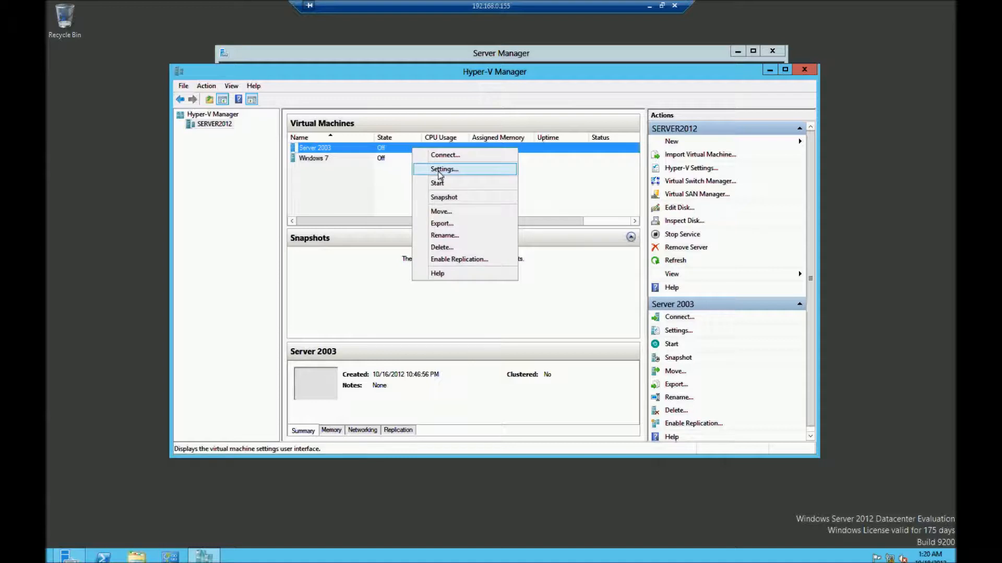
click(678, 332)
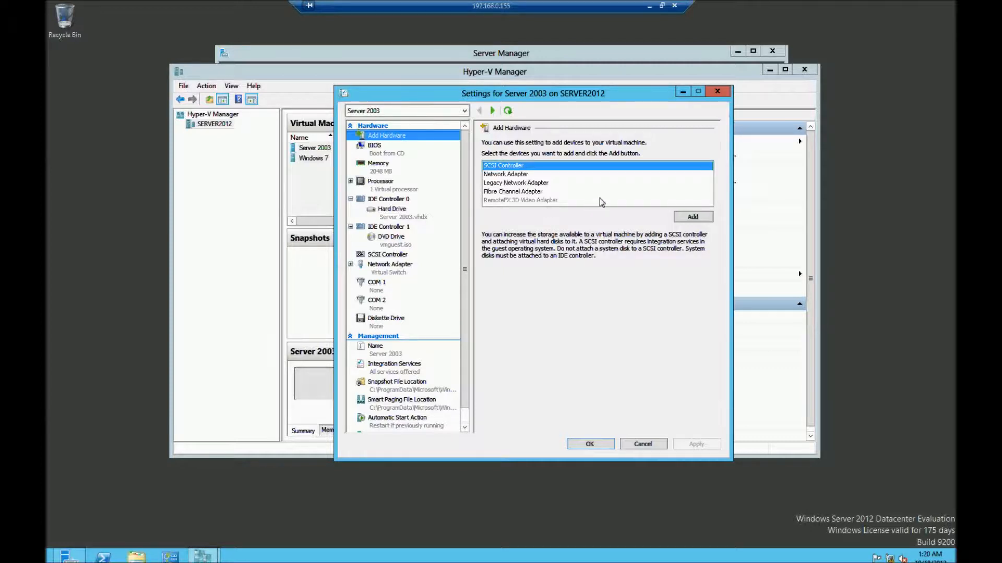
mouse_move(602, 202)
click(368, 152)
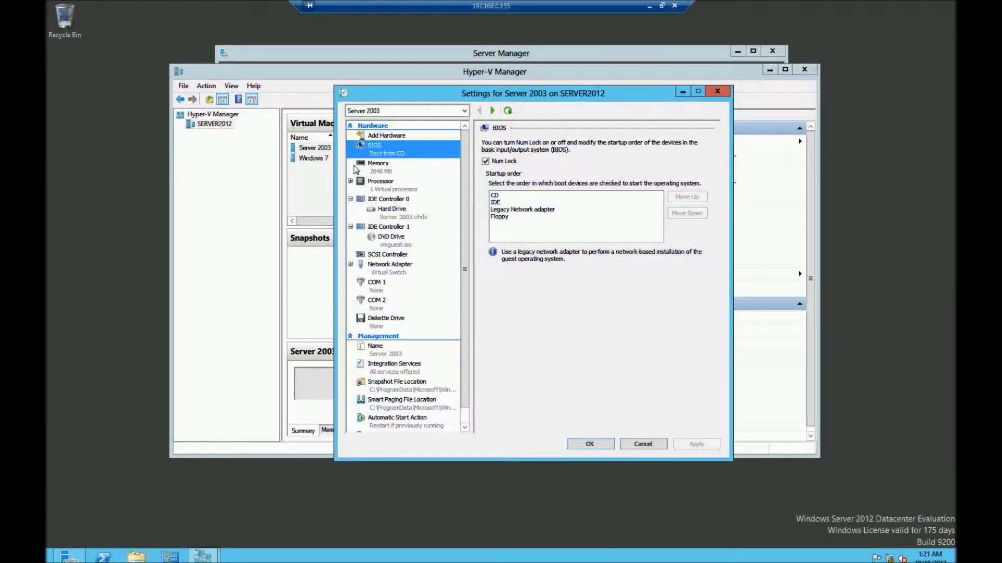
Step: Enable Dynamic Memory for the Server 2003 virtual machine and set its maximum RAM to 2048 MB
click(380, 171)
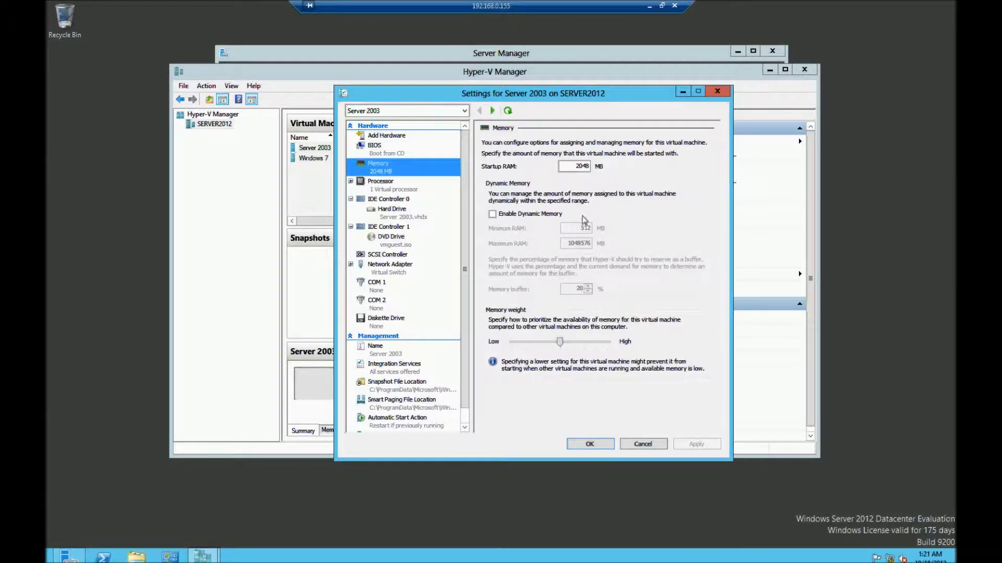
click(577, 170)
click(493, 215)
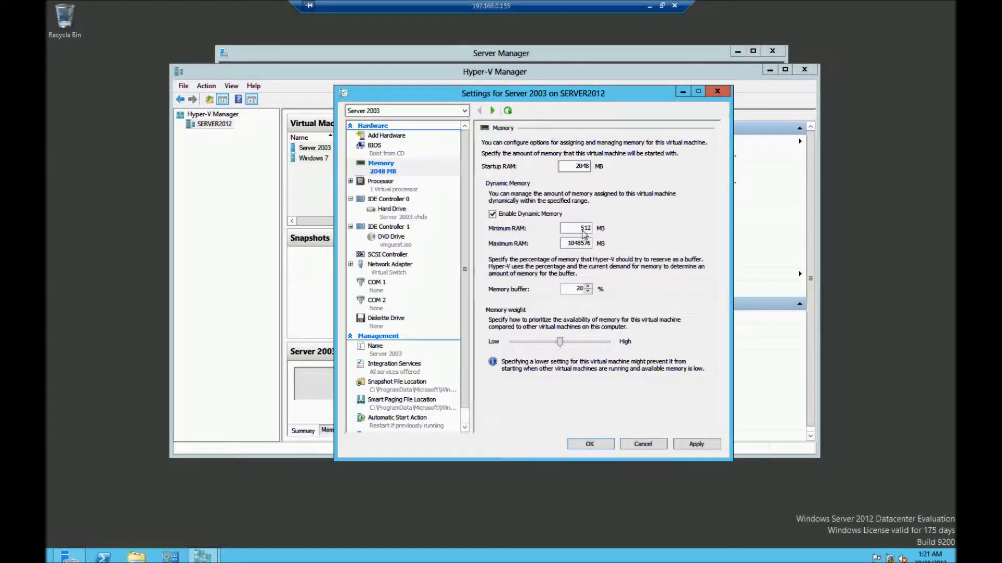
double_click(573, 245)
click(573, 246)
key(Delete)
key(Delete)
key(BackSpace)
key(BackSpace)
key(BackSpace)
key(BackSpace)
text(2048)
Step: Examine the Server 2003 processor, hard drive, IDE controller and SCSI controller settings
click(393, 191)
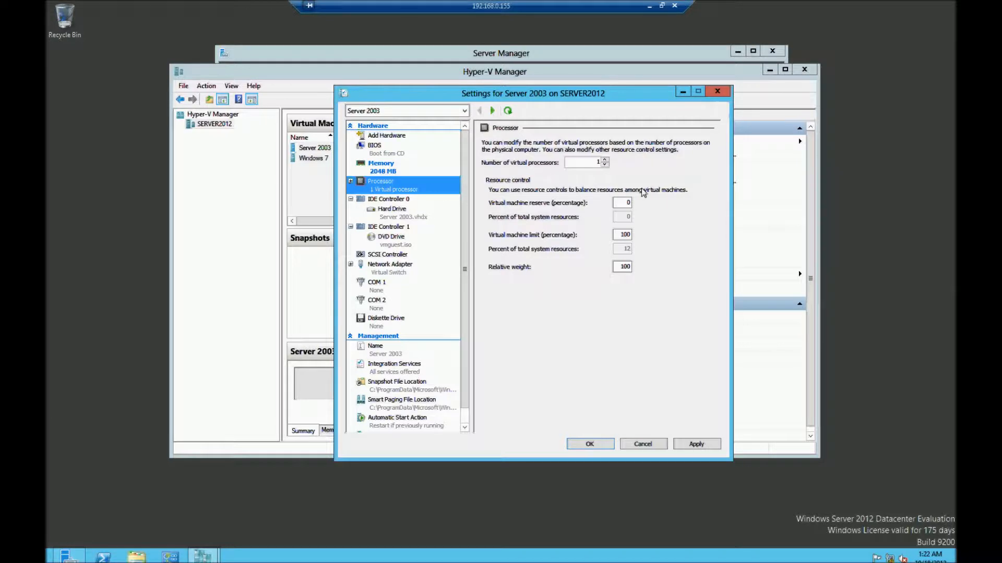
click(398, 211)
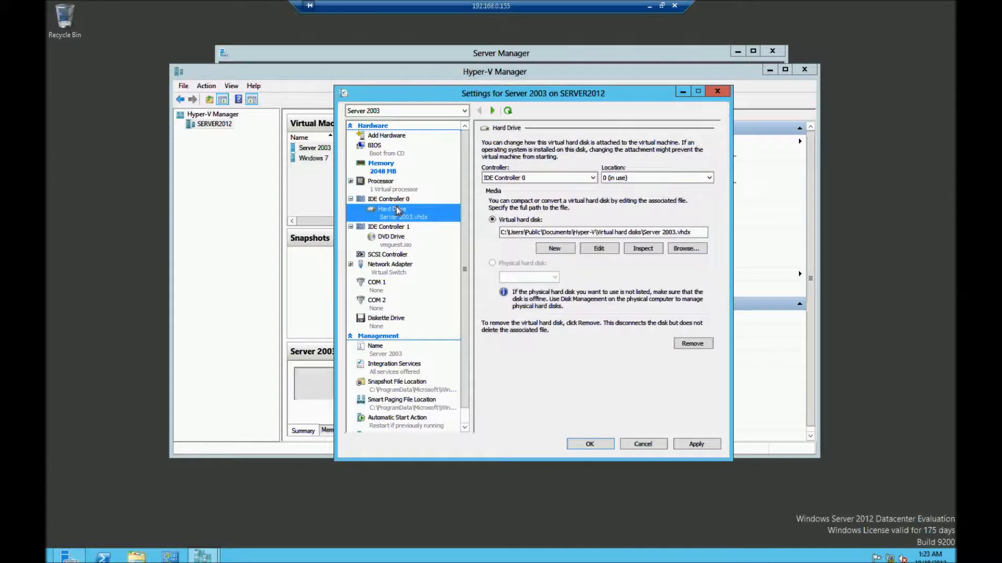
click(389, 228)
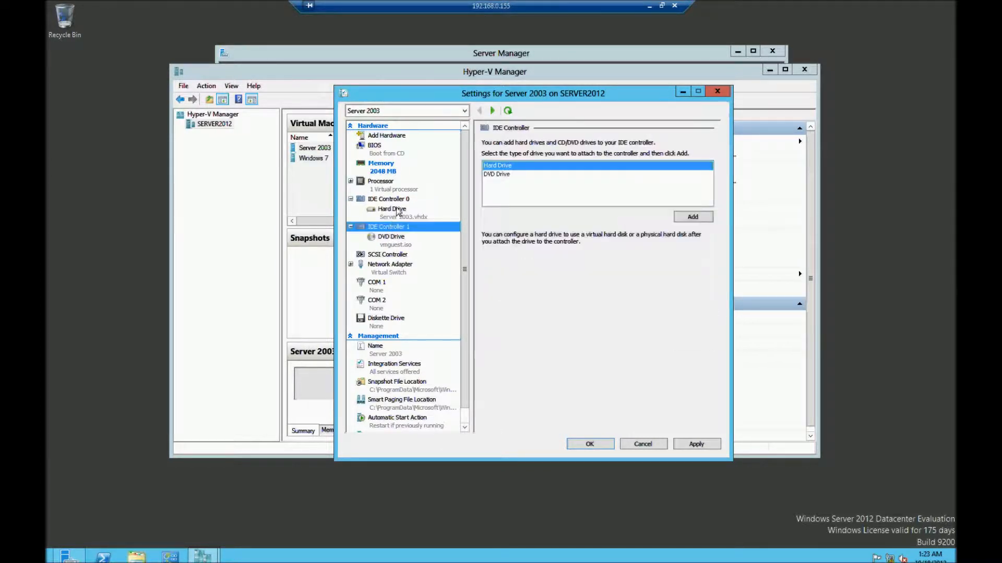
click(393, 201)
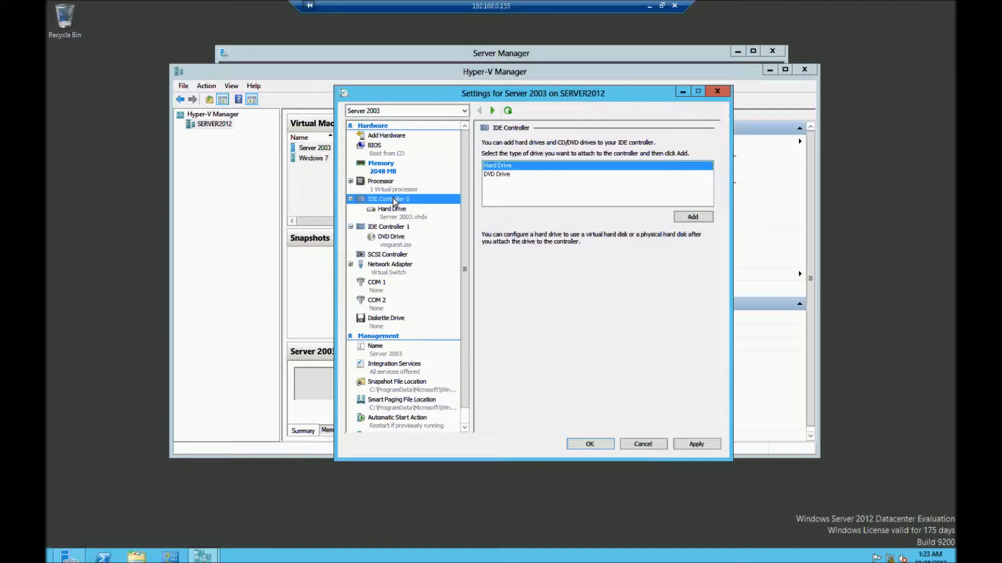
click(388, 229)
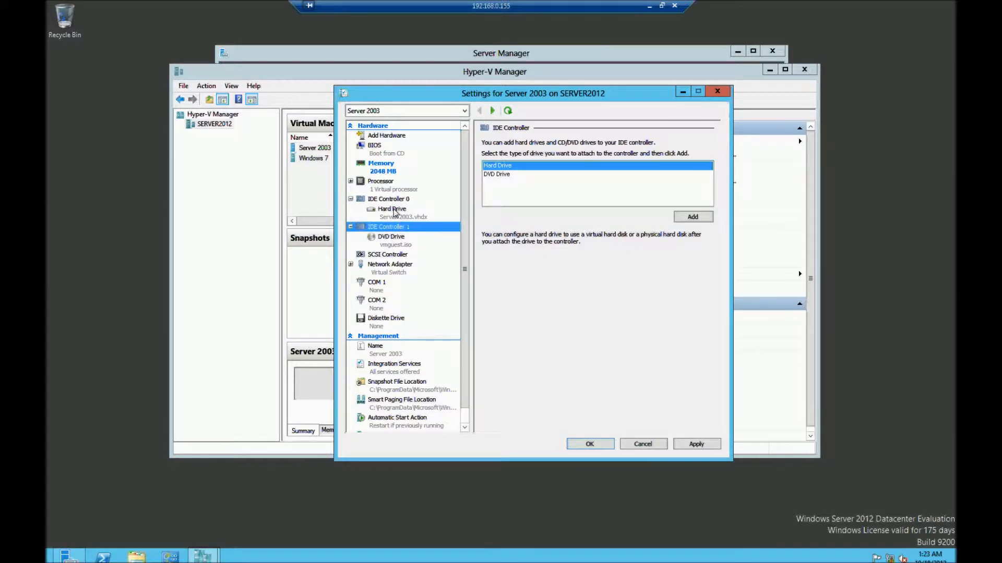
click(389, 258)
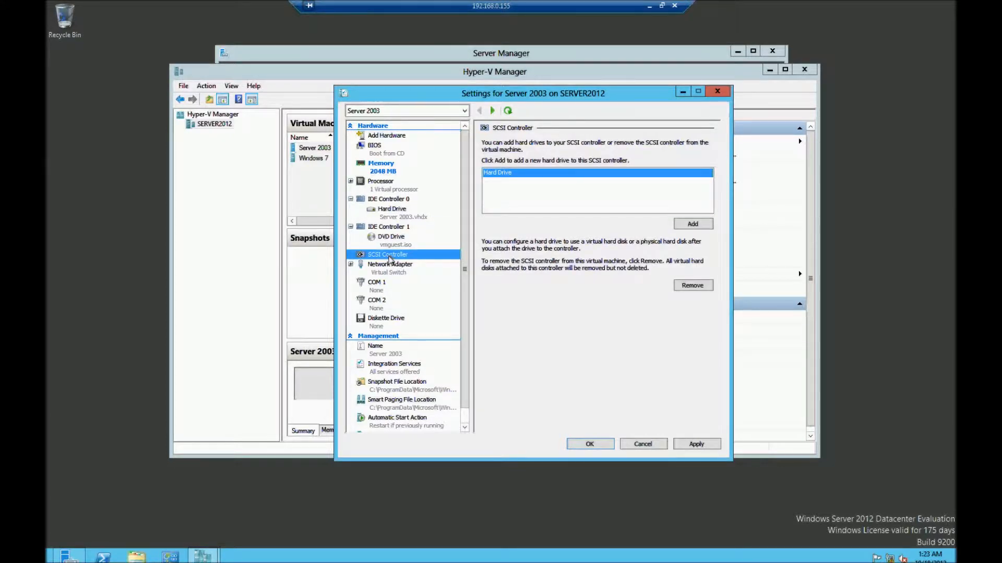
click(385, 229)
click(391, 201)
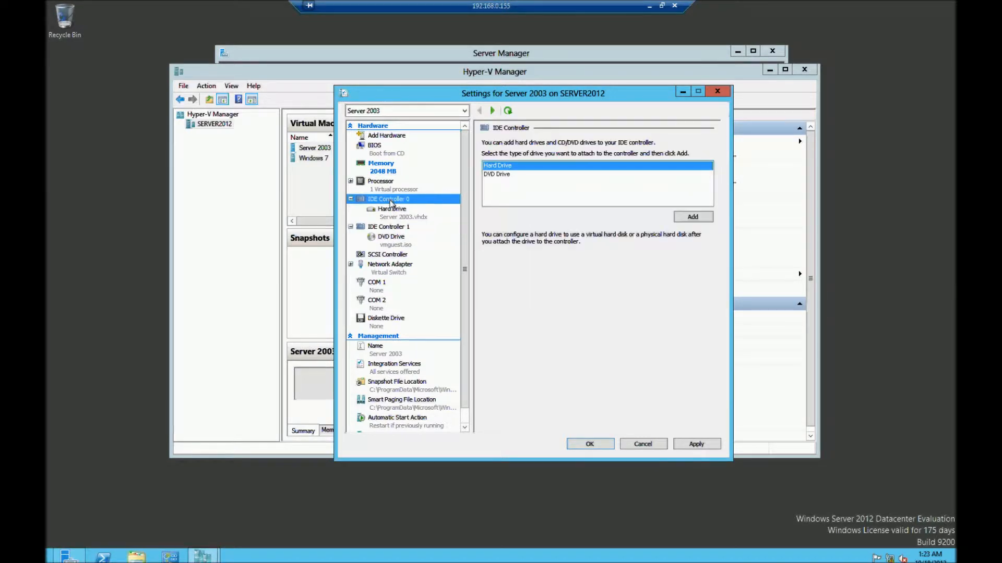
click(389, 211)
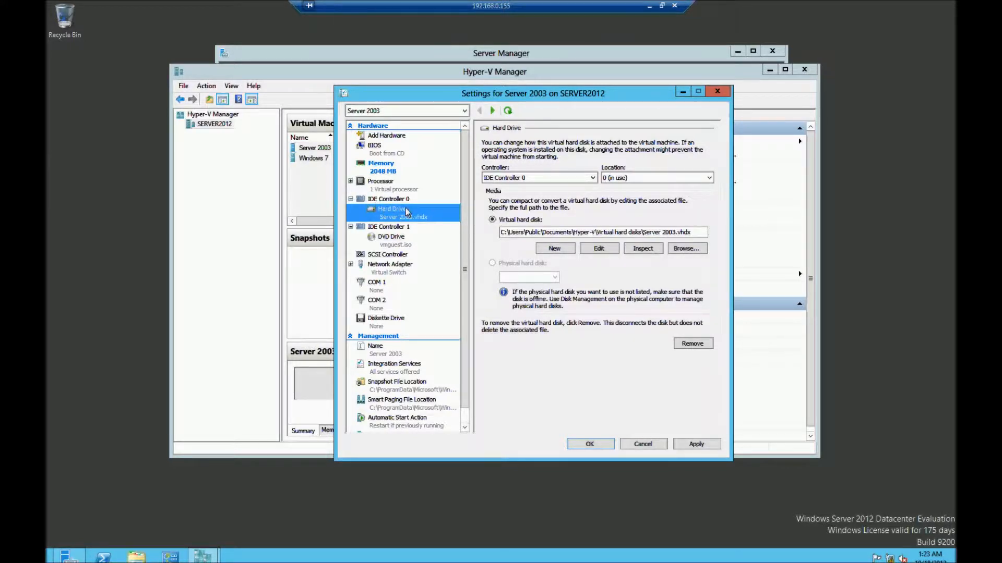
Step: Examine the DVD drive's media settings and its available IDE controller choices
click(392, 238)
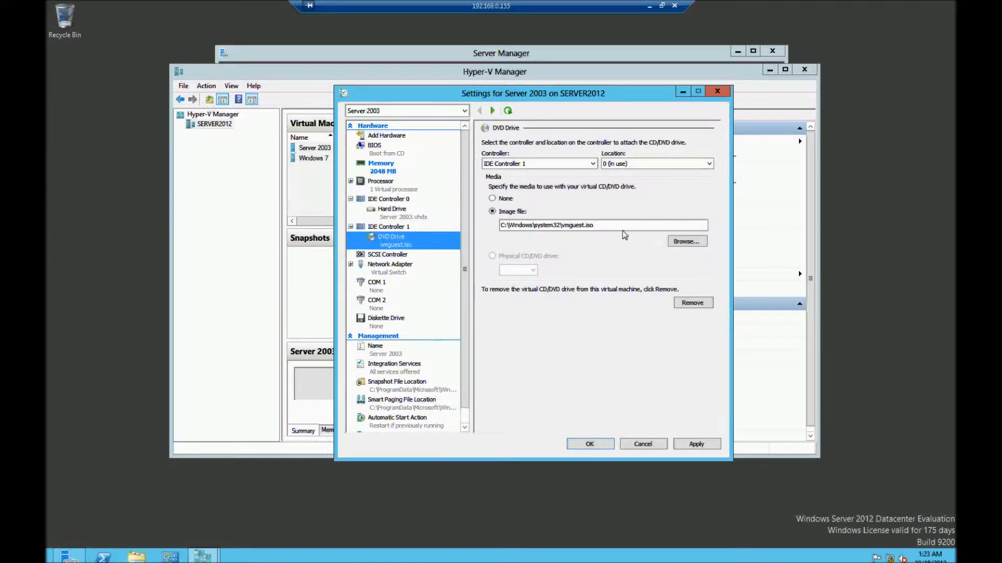
click(593, 165)
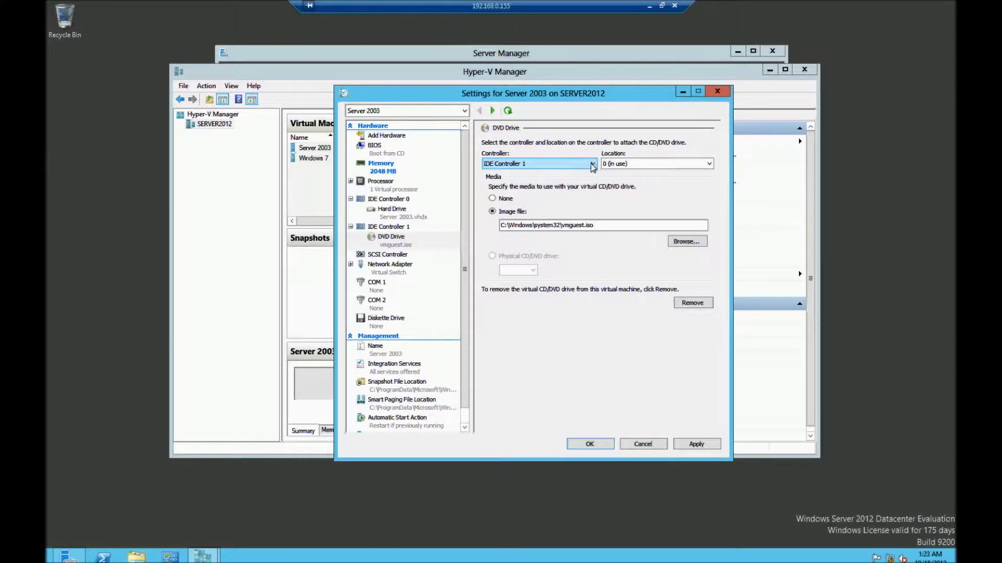
click(594, 165)
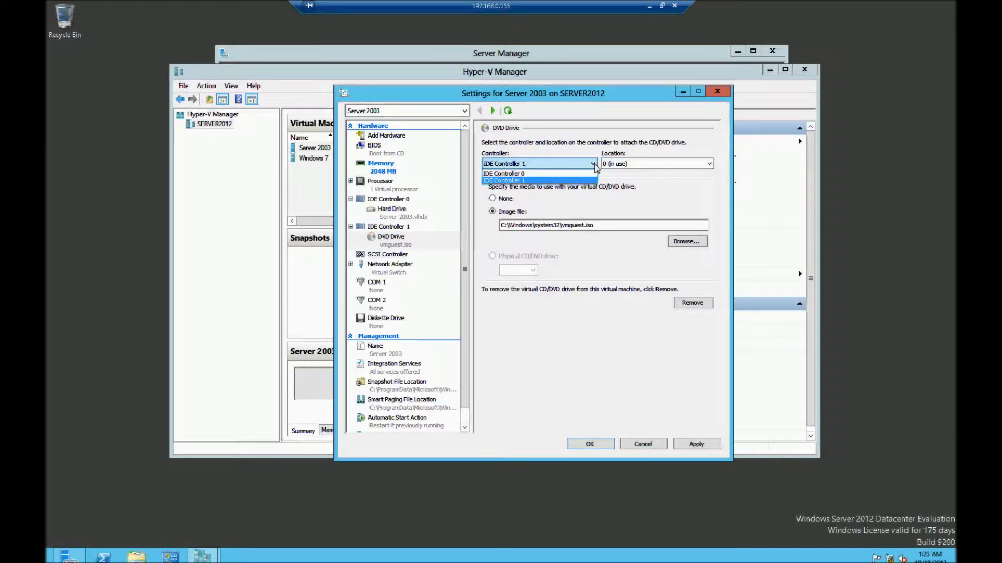
click(596, 166)
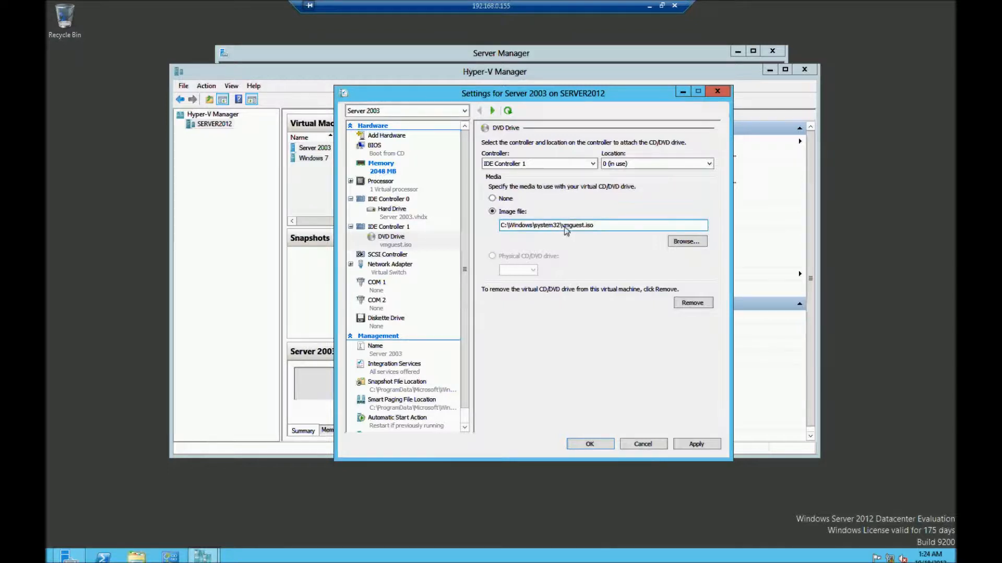
Step: Browse the System32 folder for ISO images for the virtual DVD drive and close the file browser without choosing one
click(614, 227)
click(685, 240)
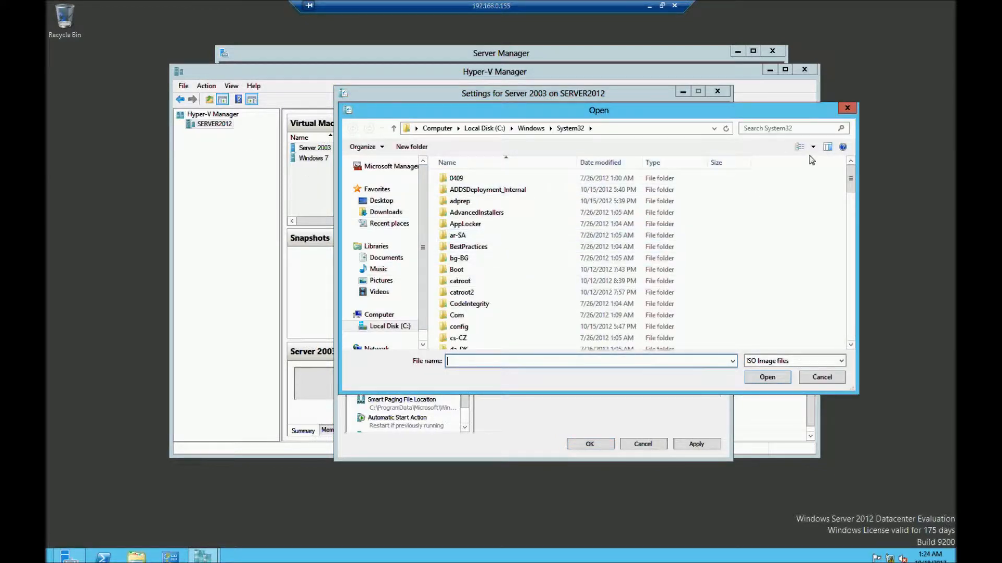
click(849, 108)
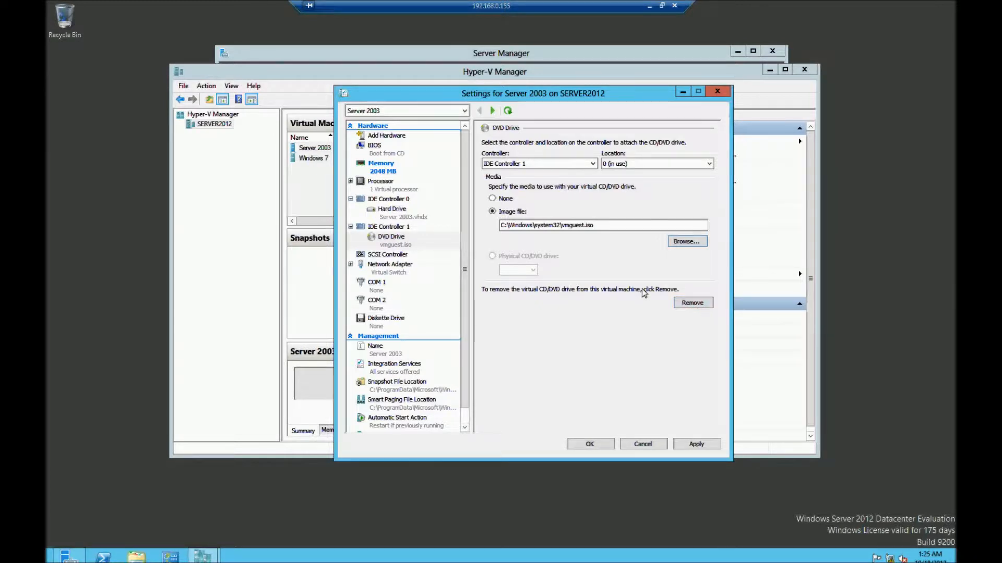
Step: Review the Server 2003 network adapter's settings and its available virtual switch choices
click(381, 269)
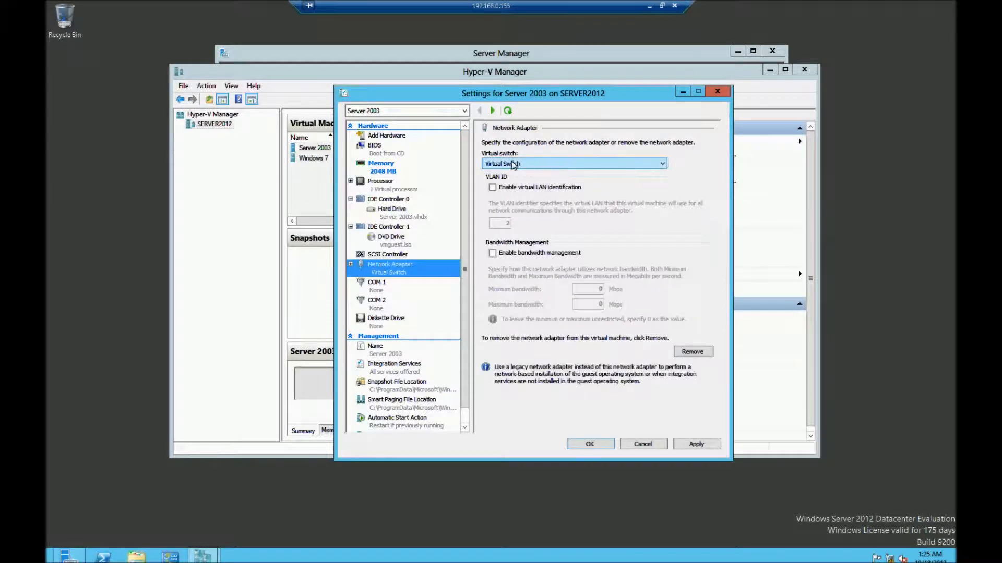
click(663, 164)
click(652, 174)
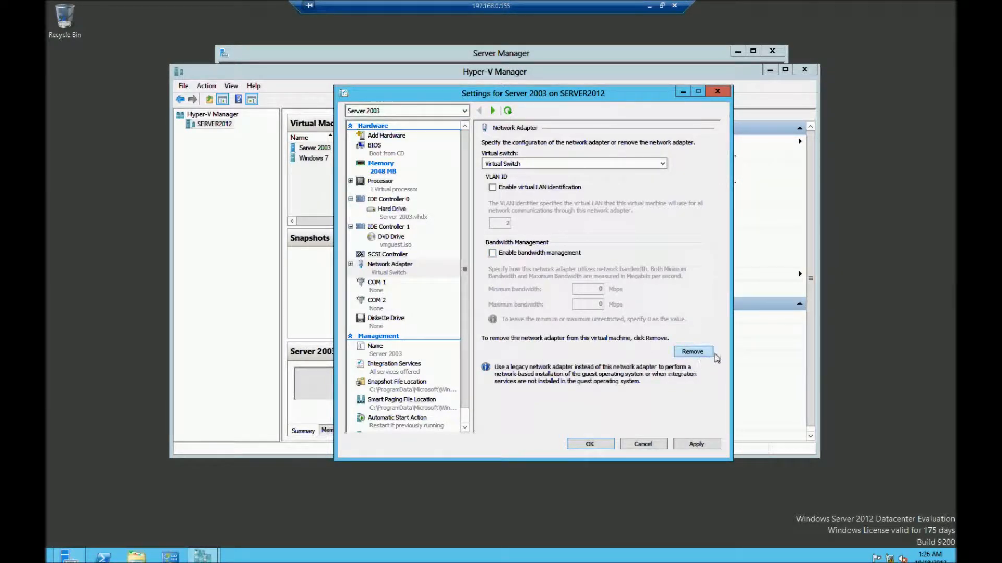
Step: Examine the COM 1, COM 2 and Diskette Drive settings of the Server 2003 virtual machine
click(376, 289)
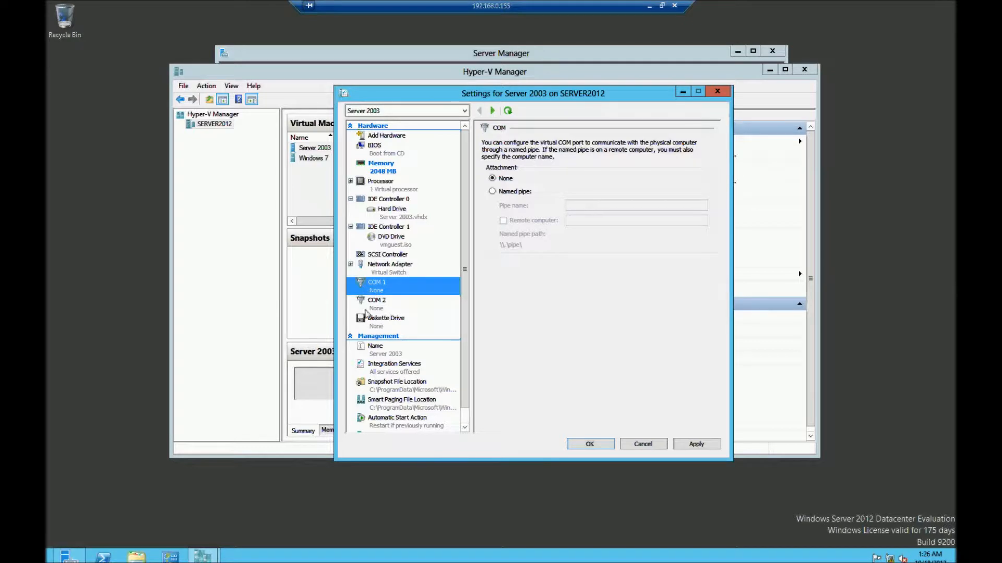
click(381, 304)
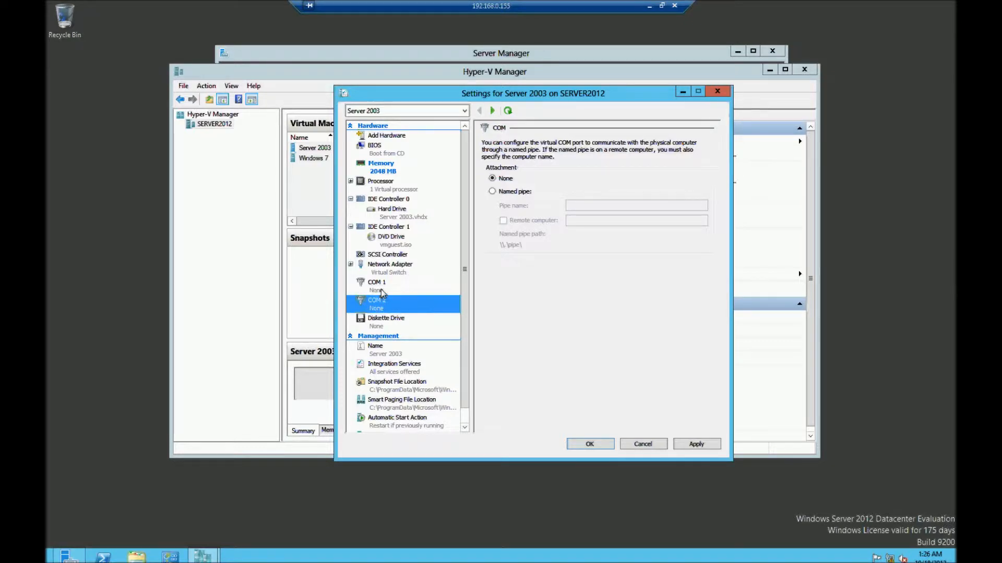
click(382, 293)
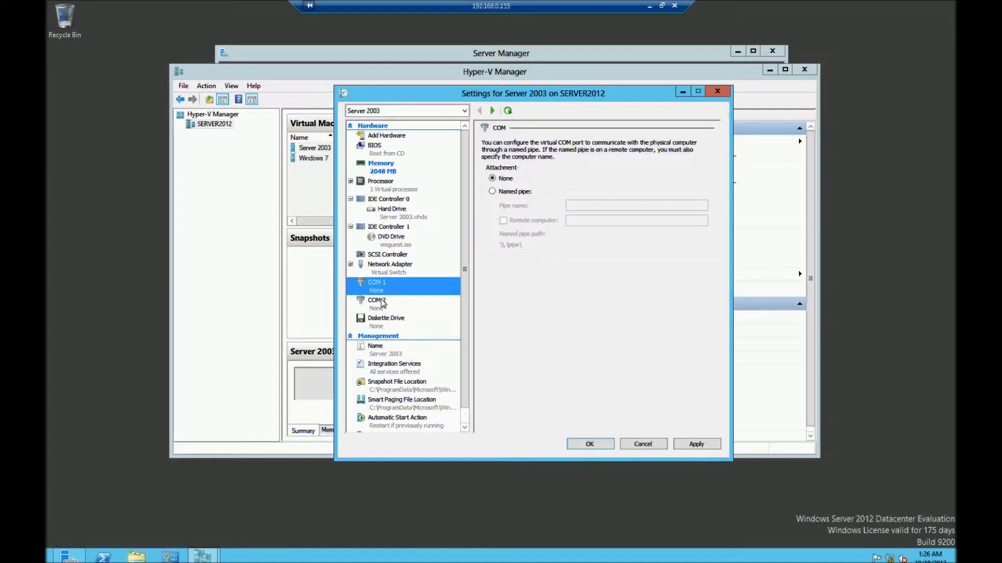
click(382, 302)
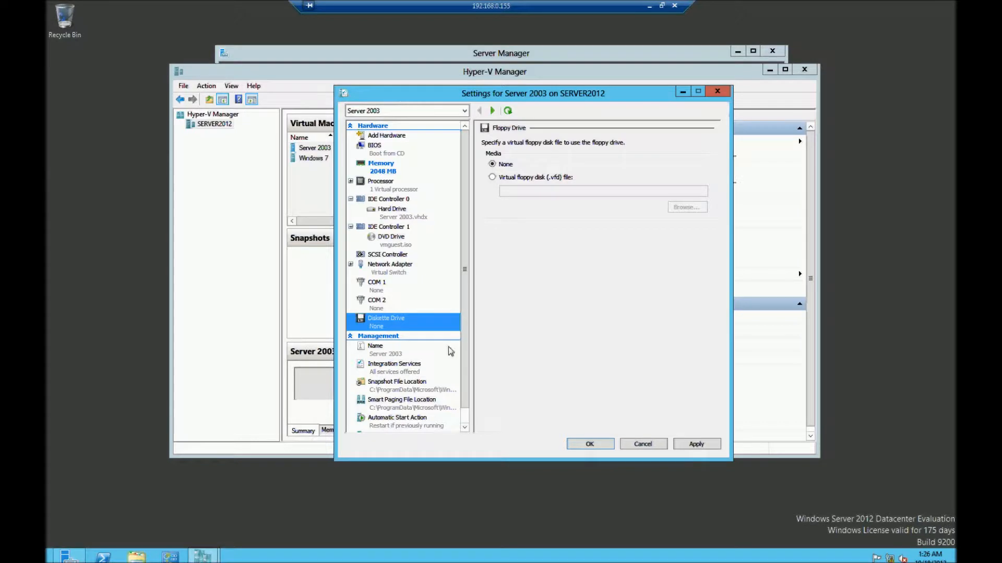
Step: Examine the virtual machine's Name and Integration Services management settings
scroll(463, 367, down, 1)
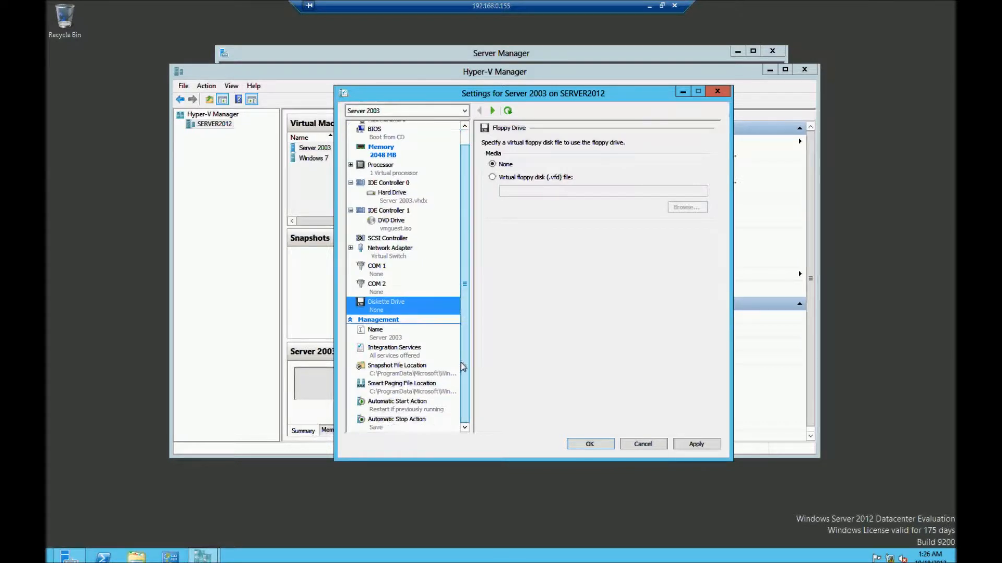
click(384, 335)
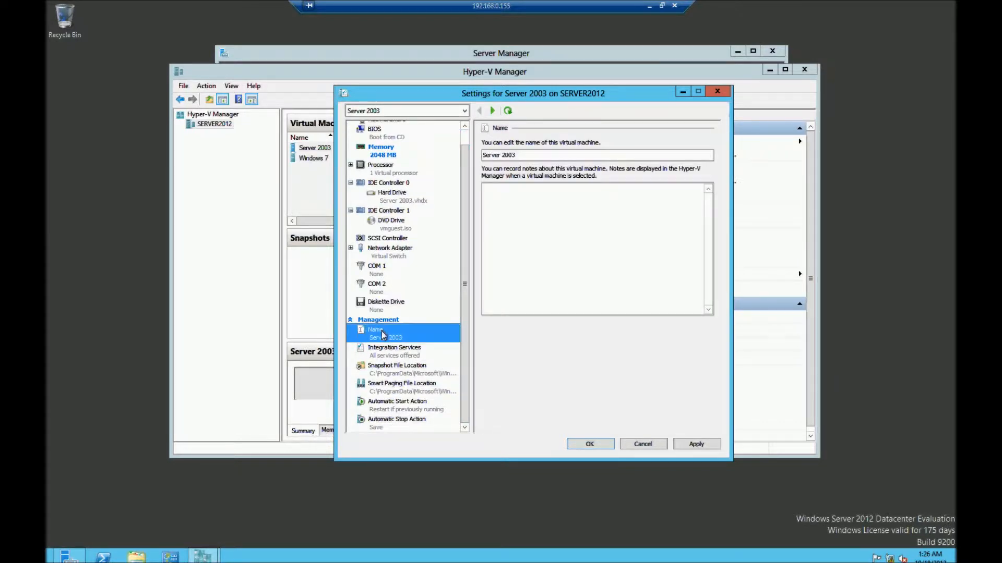
click(399, 354)
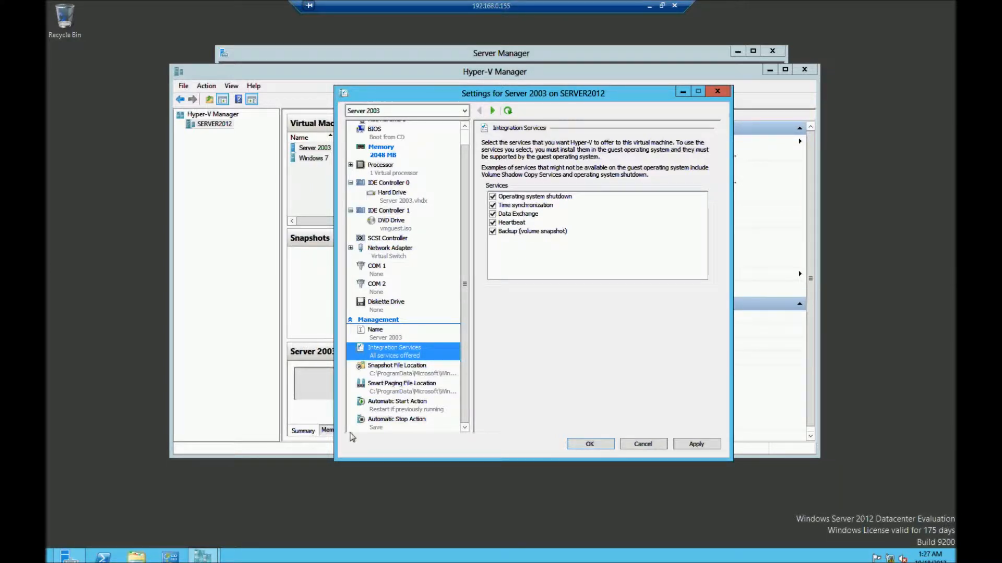
Step: Check the Server 2003 summary, memory and networking details in Hyper-V Manager and return to its settings window
click(306, 422)
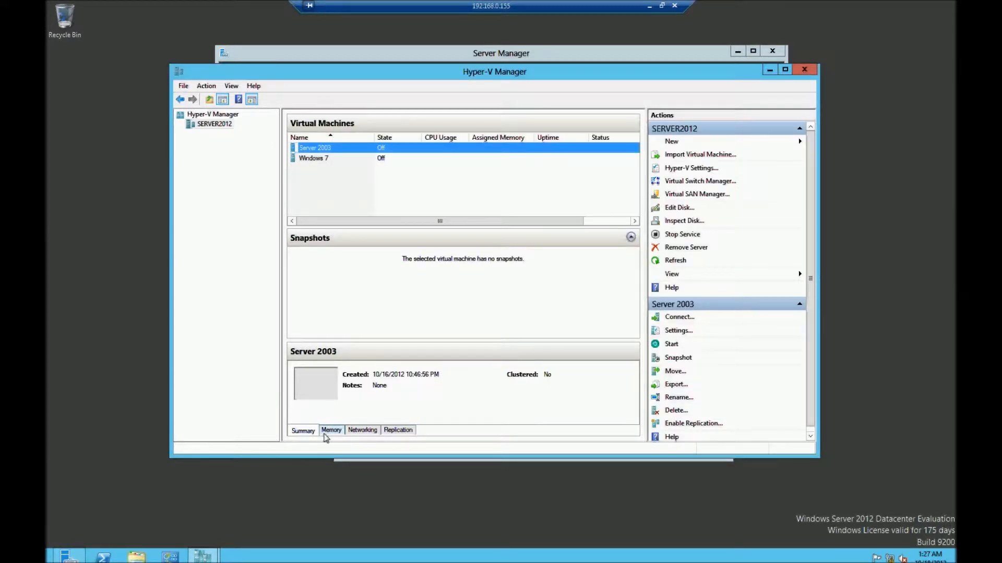
click(331, 431)
click(360, 433)
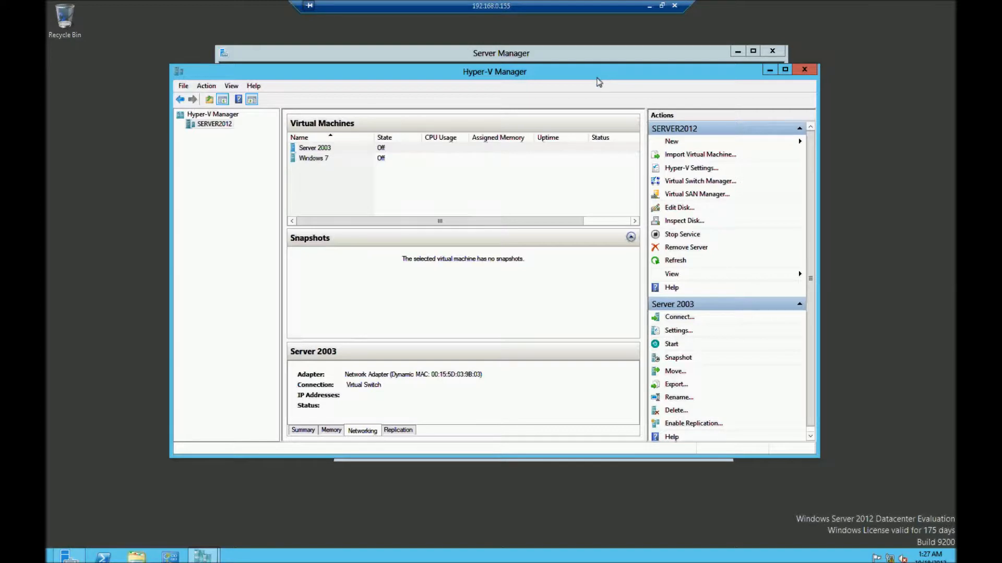
drag(638, 82, 644, 199)
click(599, 107)
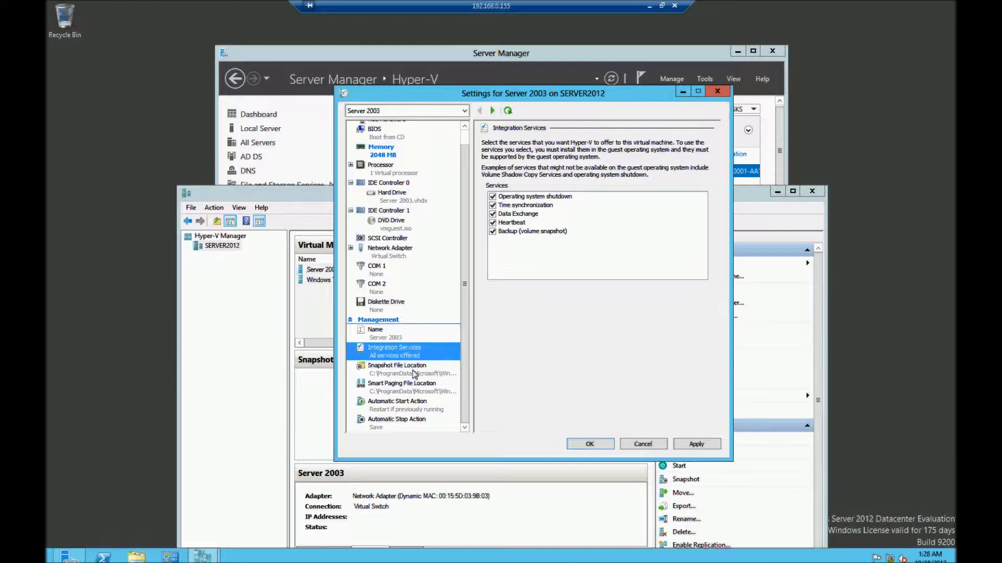
Step: Examine the snapshot and Smart Paging file locations and the automatic start and stop action options
click(414, 374)
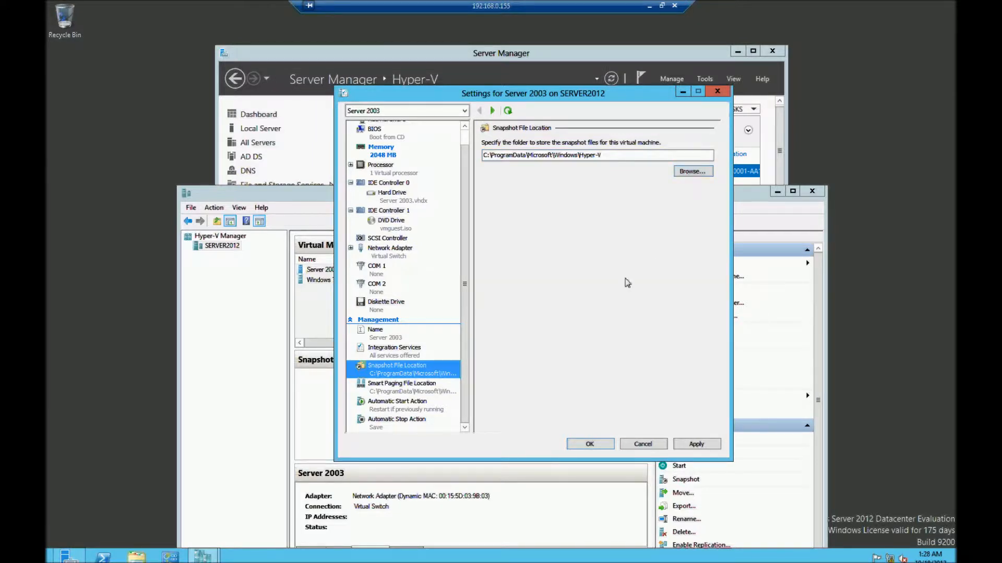
click(422, 392)
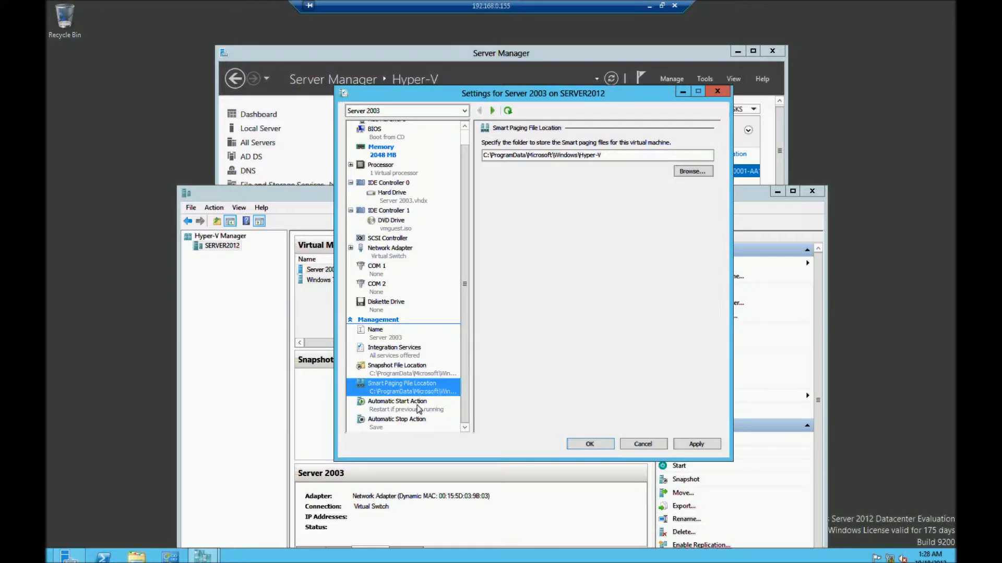
click(419, 410)
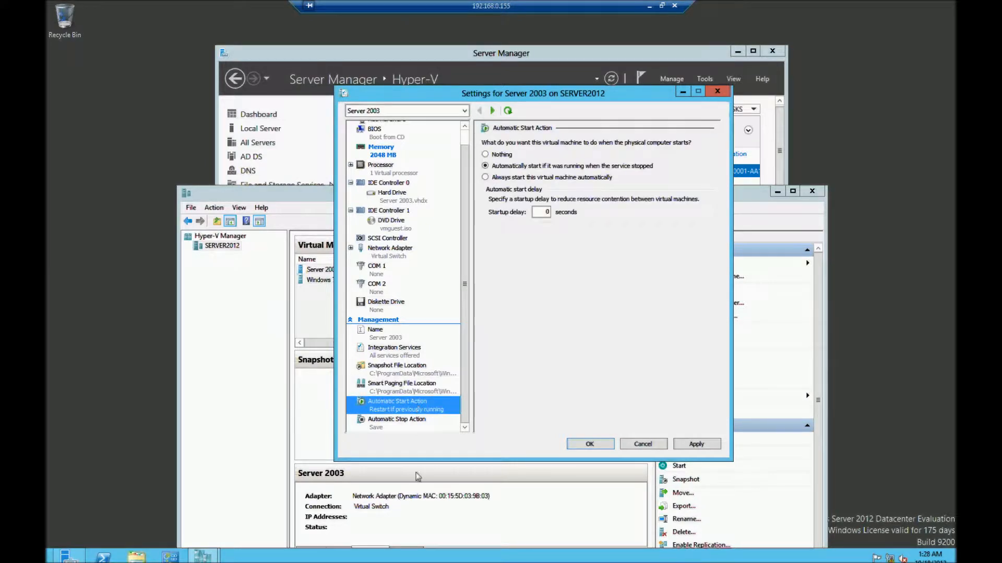
click(409, 423)
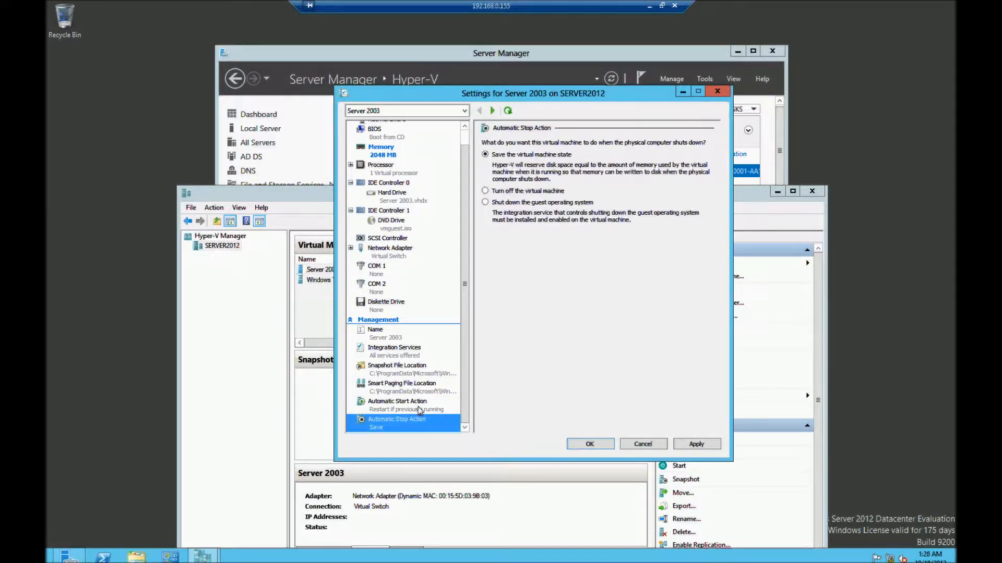
click(420, 409)
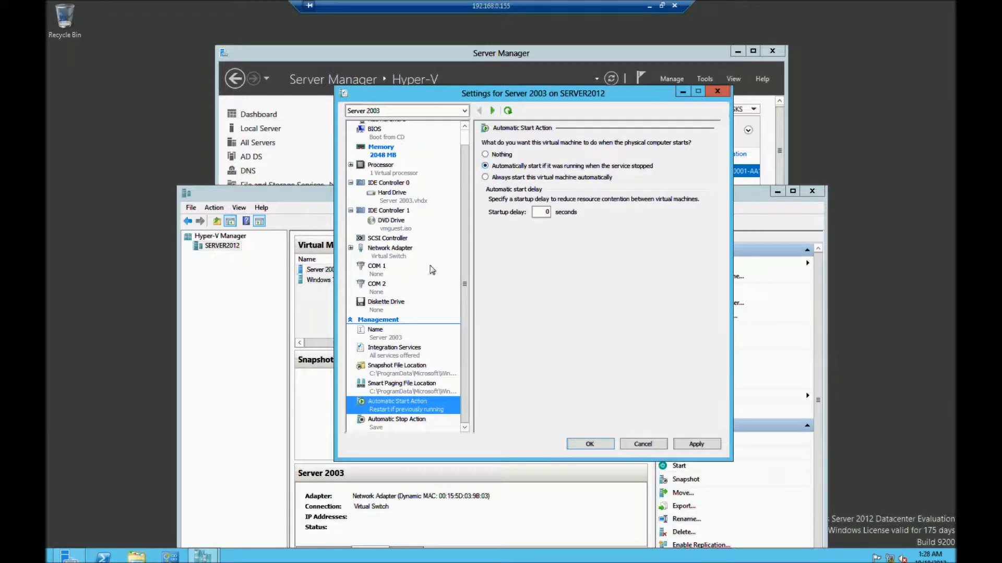
Step: Set the Server 2003 Automatic Stop Action to shut down the guest operating system, and apply and close the settings
click(400, 424)
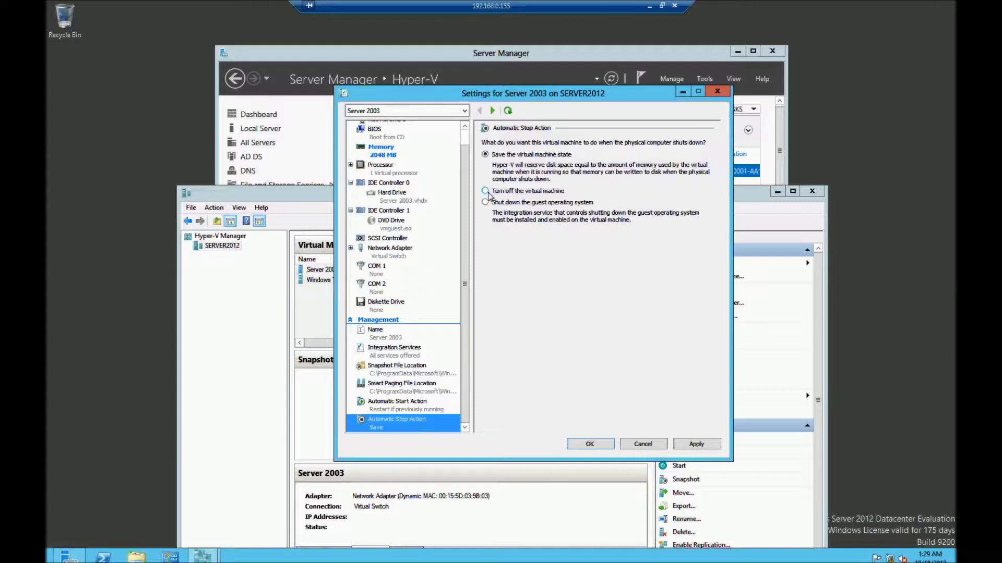
click(518, 205)
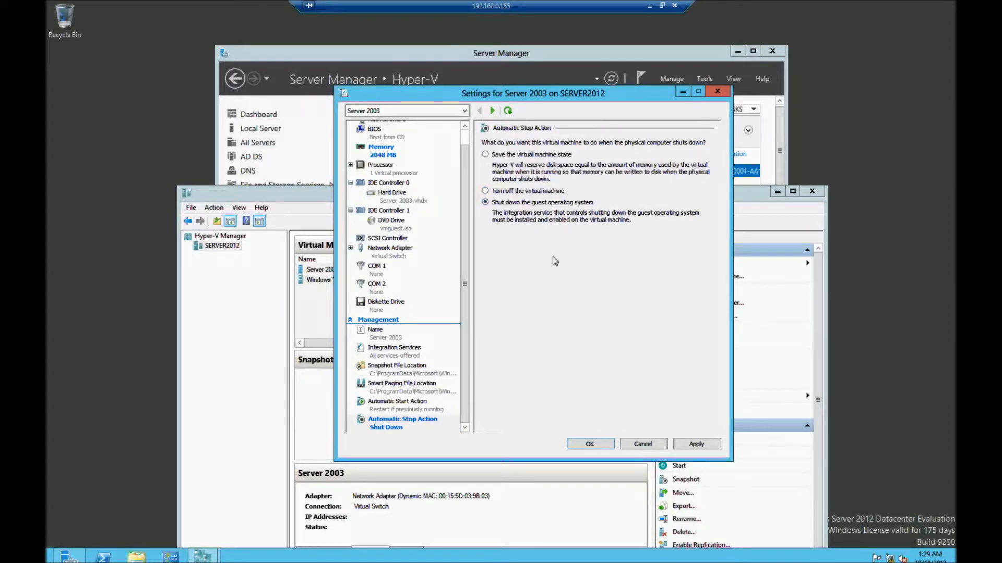
click(697, 446)
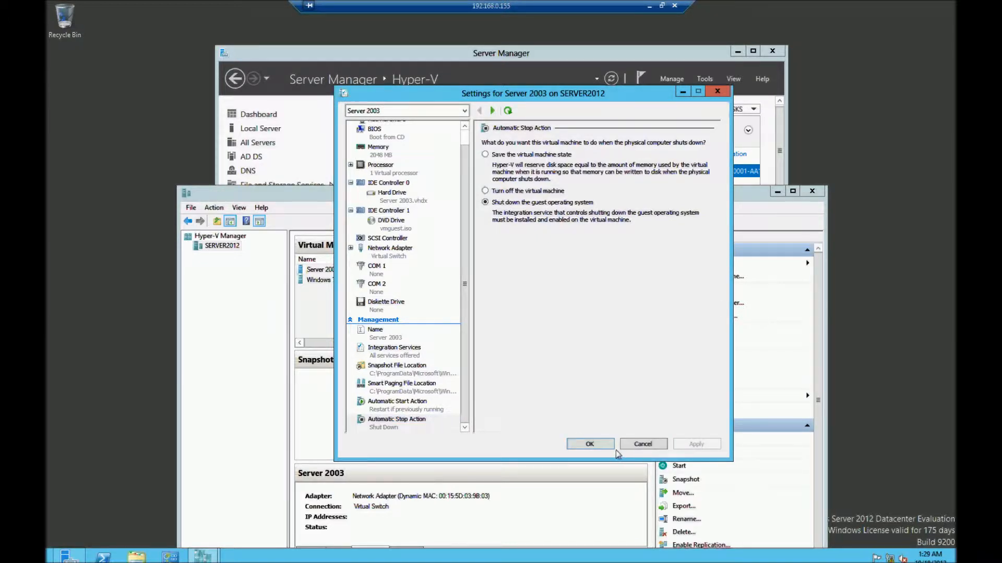
click(588, 446)
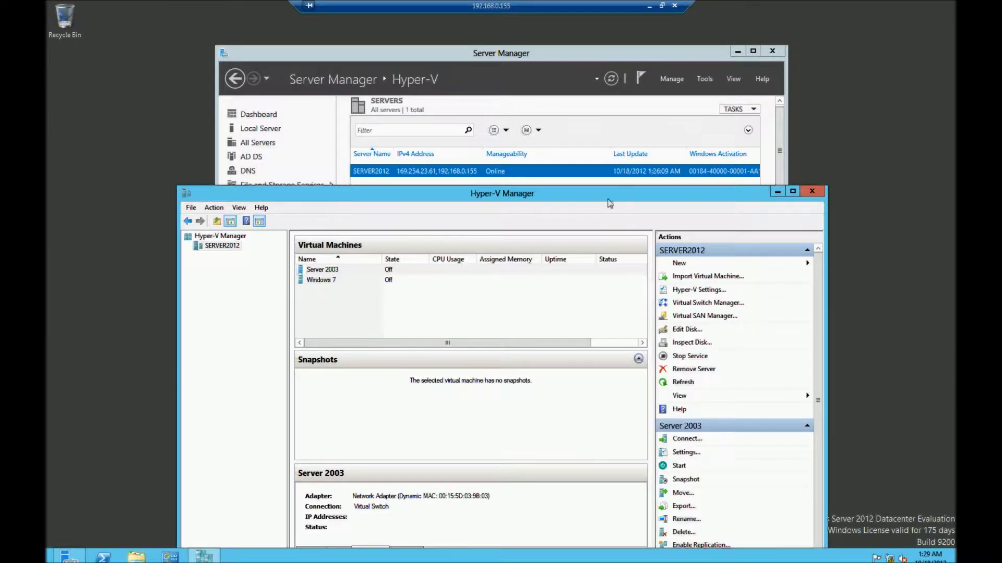
Step: Bring Hyper-V Manager fully into view and start the Server 2003 virtual machine
drag(610, 196, 583, 103)
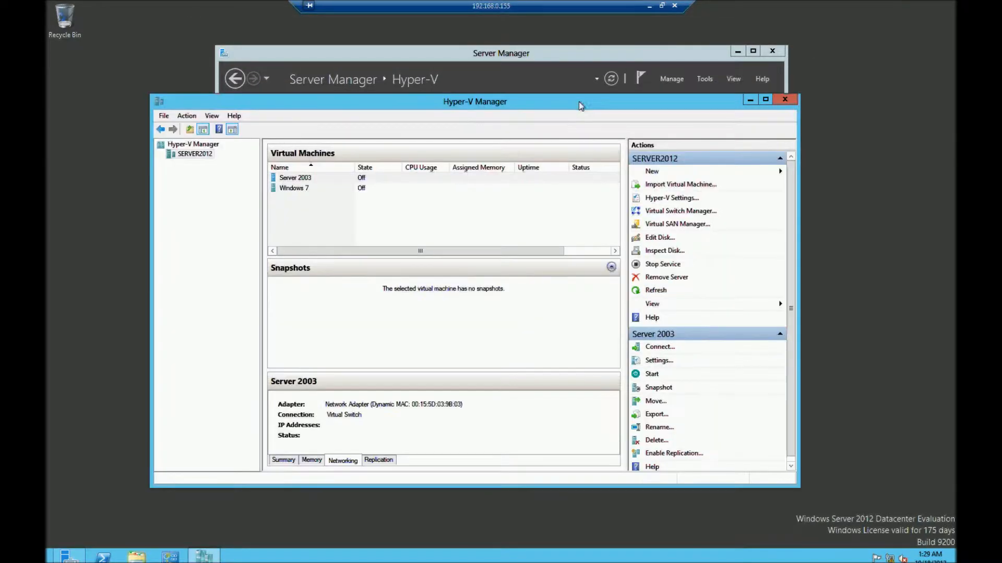
click(301, 177)
right_click(302, 177)
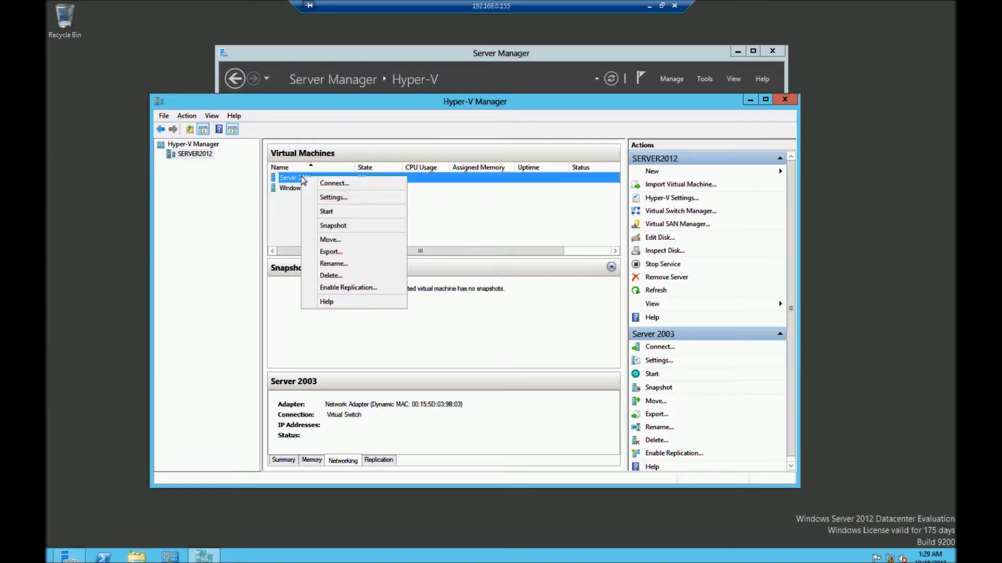
click(365, 214)
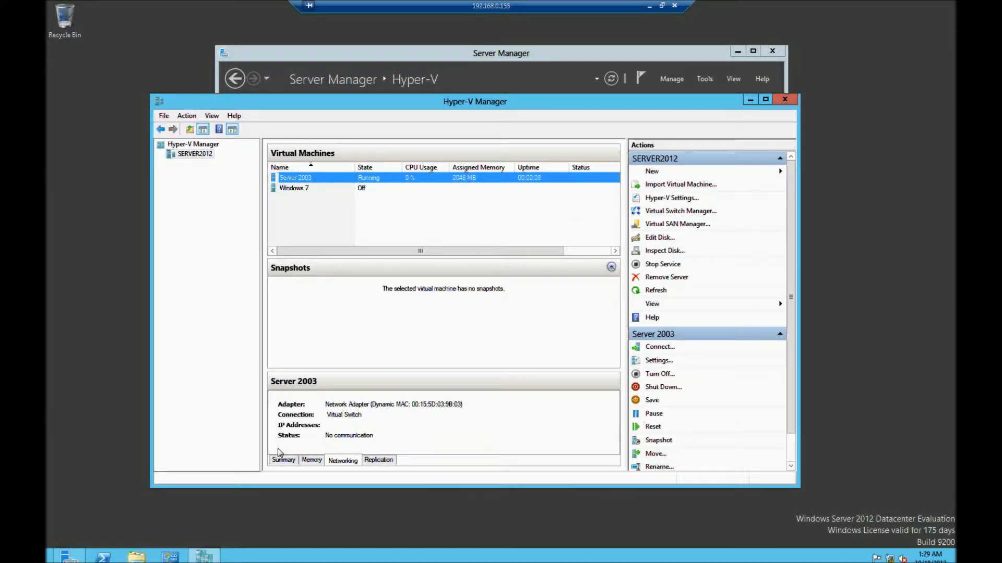
Step: Examine the running Server 2003 machine's memory, networking and replication details
click(313, 460)
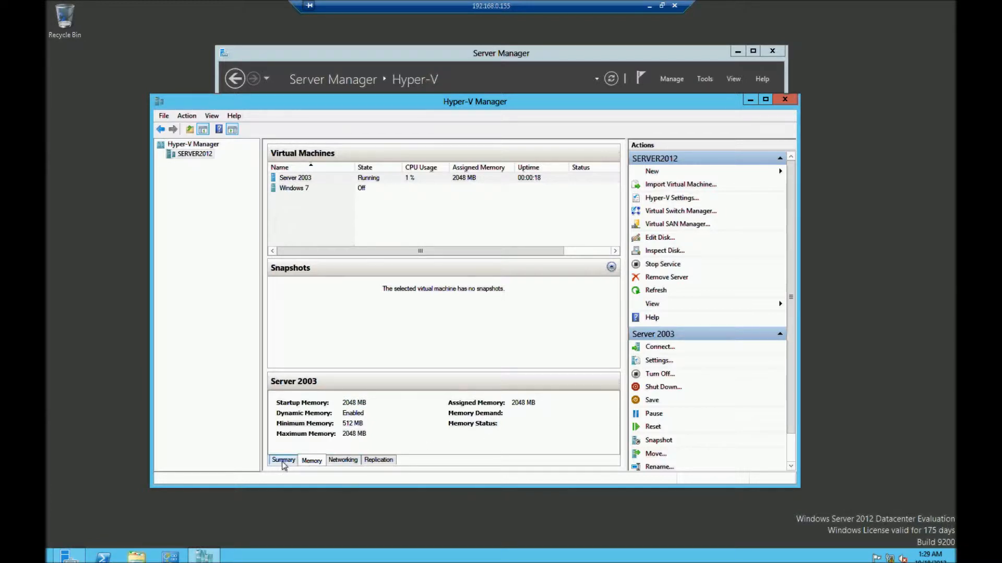
click(332, 462)
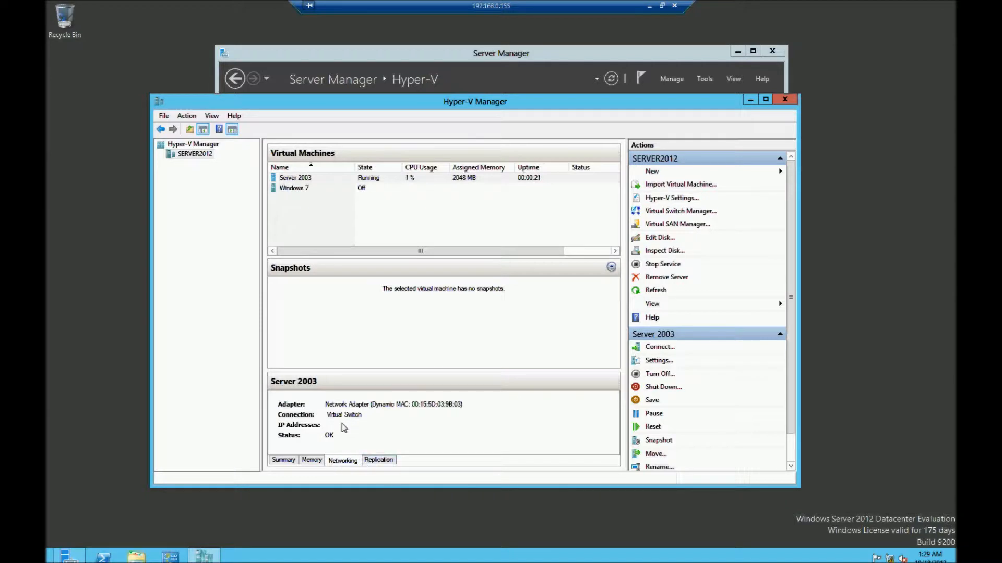
click(374, 461)
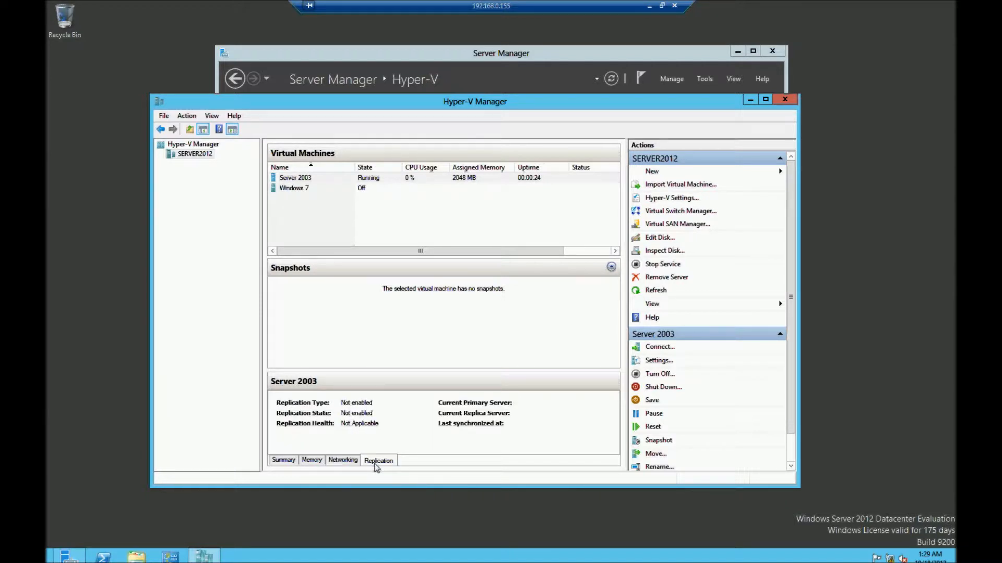
click(347, 461)
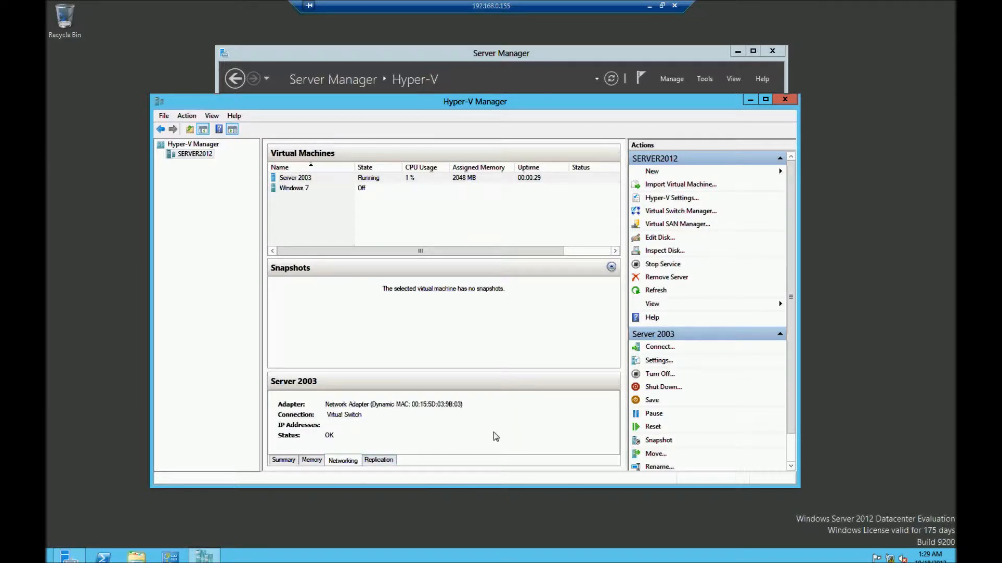
Step: Check the Server 2003 summary and networking details, and open its console from the summary thumbnail and close it again
click(282, 460)
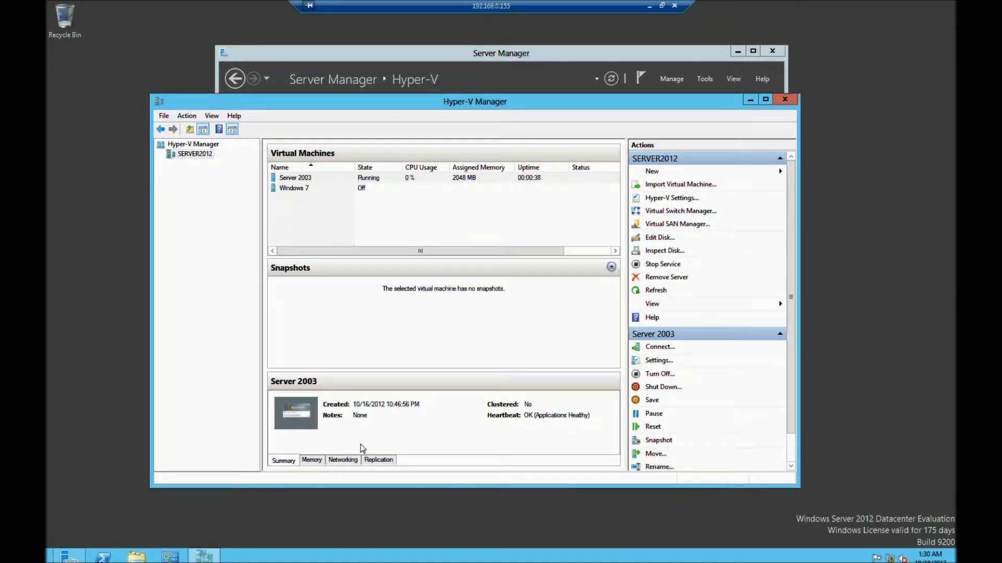
click(335, 461)
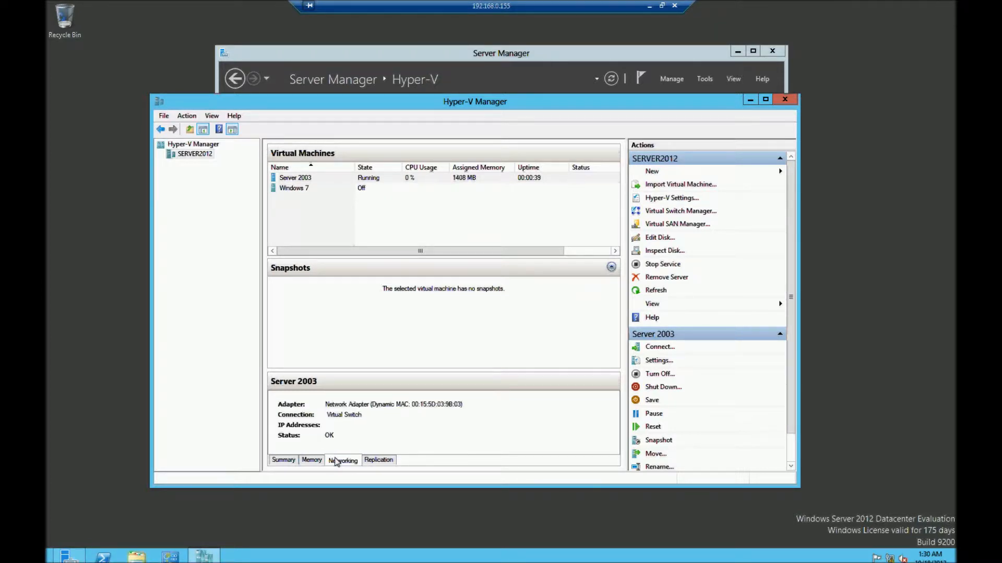
click(284, 461)
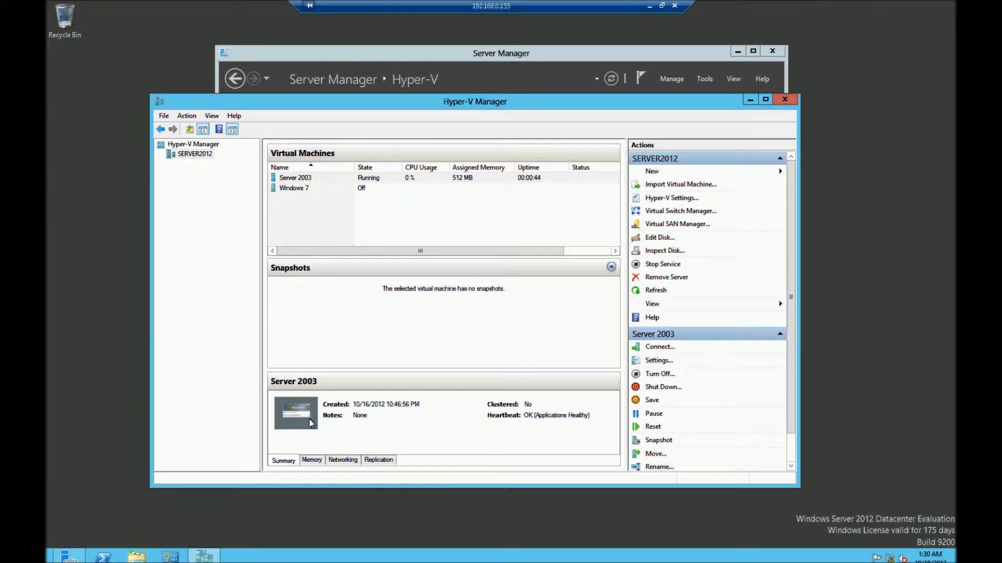
double_click(310, 419)
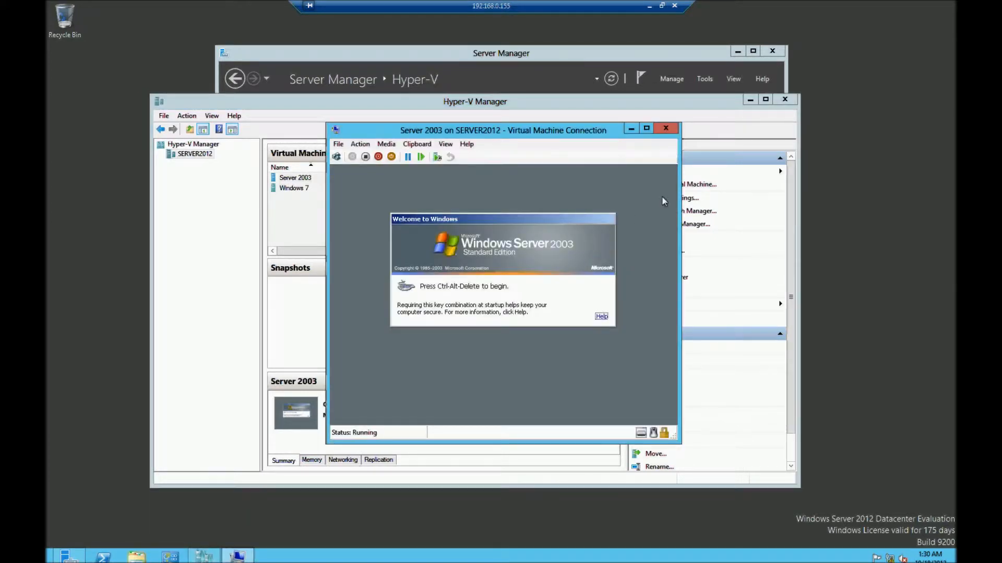
click(669, 130)
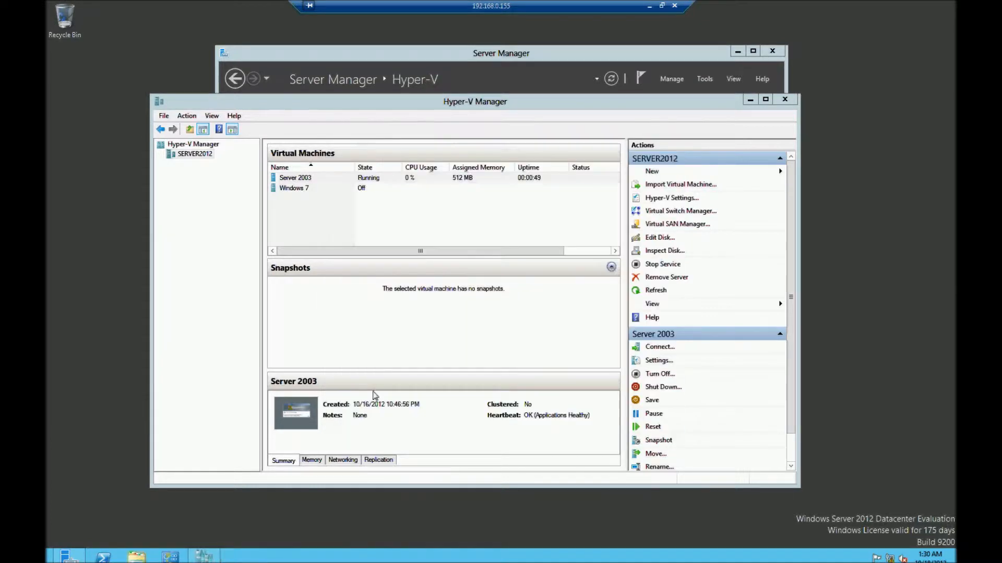
Step: Check the memory and networking details of the running Server 2003 virtual machine
click(313, 461)
click(342, 459)
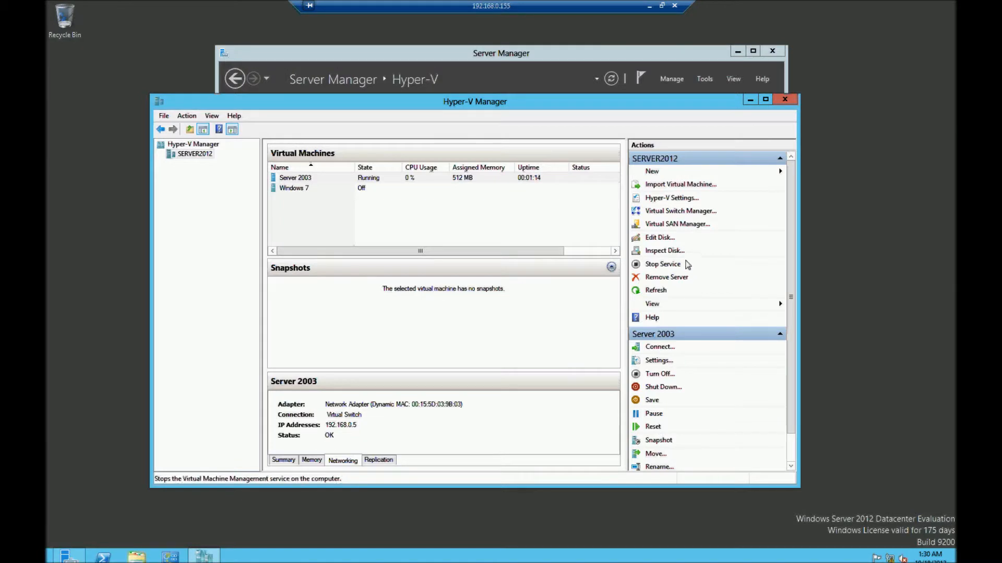
Step: Review SERVER2012's Hyper-V server settings, from default storage folders, physical GPUs and NUMA spanning through live and storage migrations to replication configuration
click(669, 203)
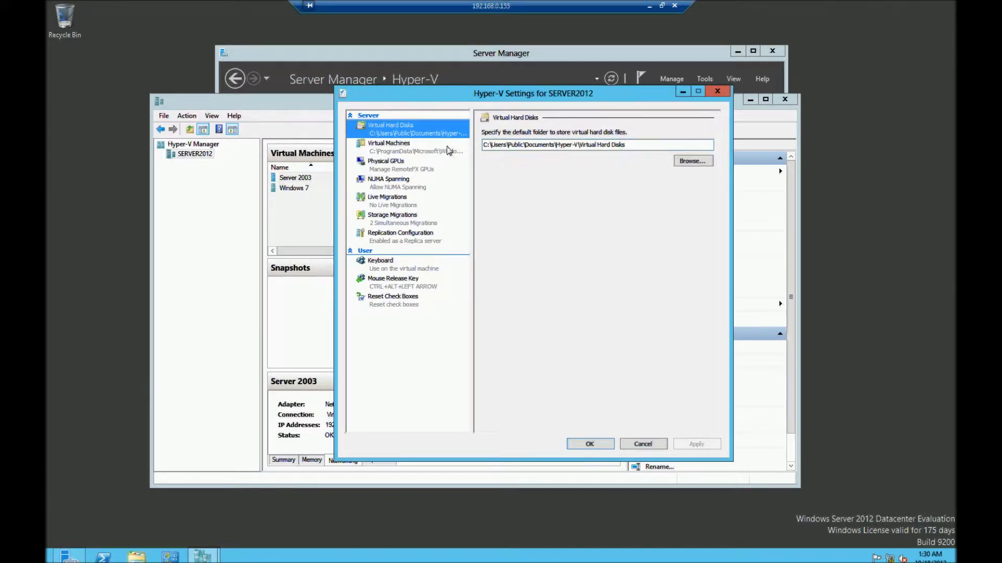
click(405, 149)
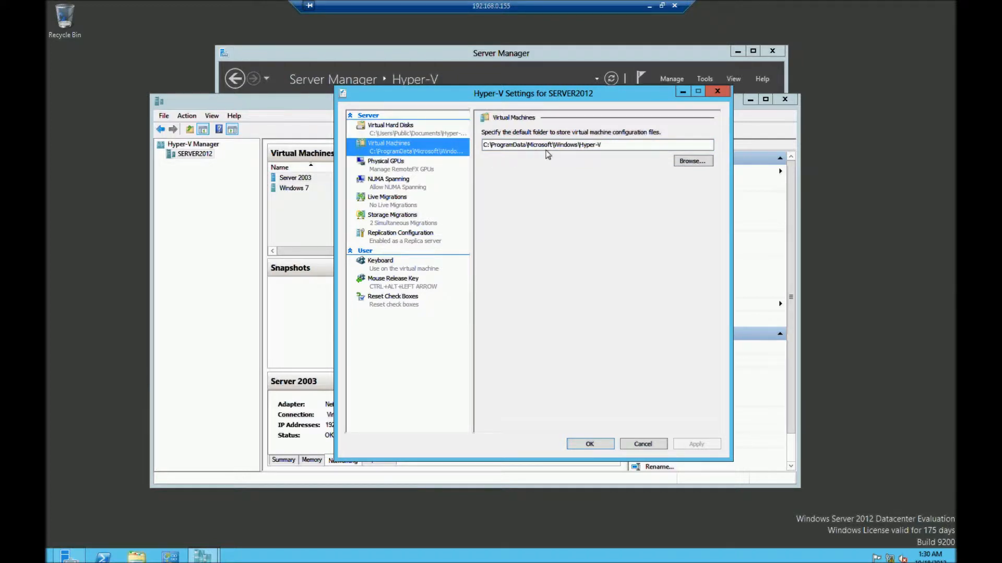
click(417, 168)
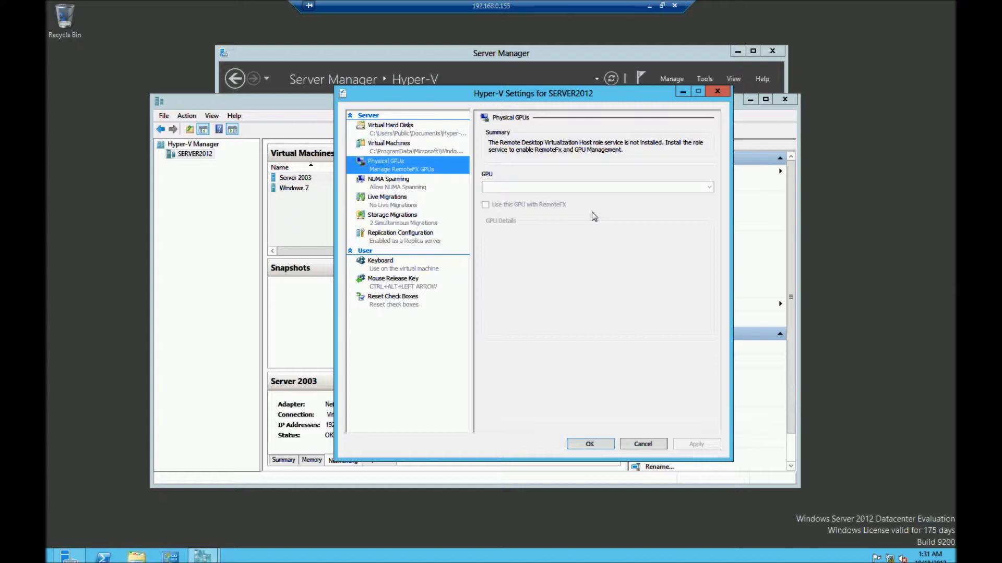
click(410, 187)
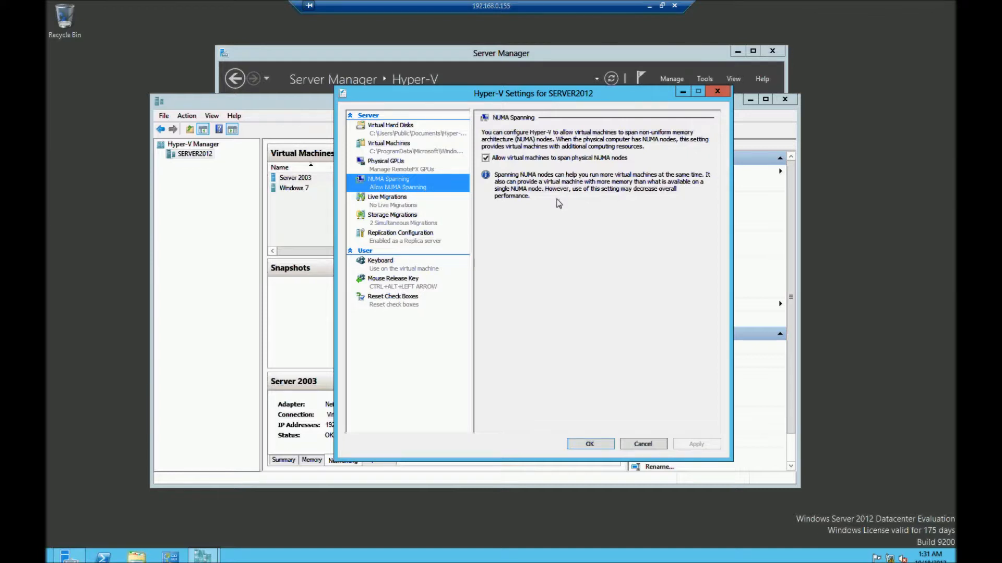
click(409, 206)
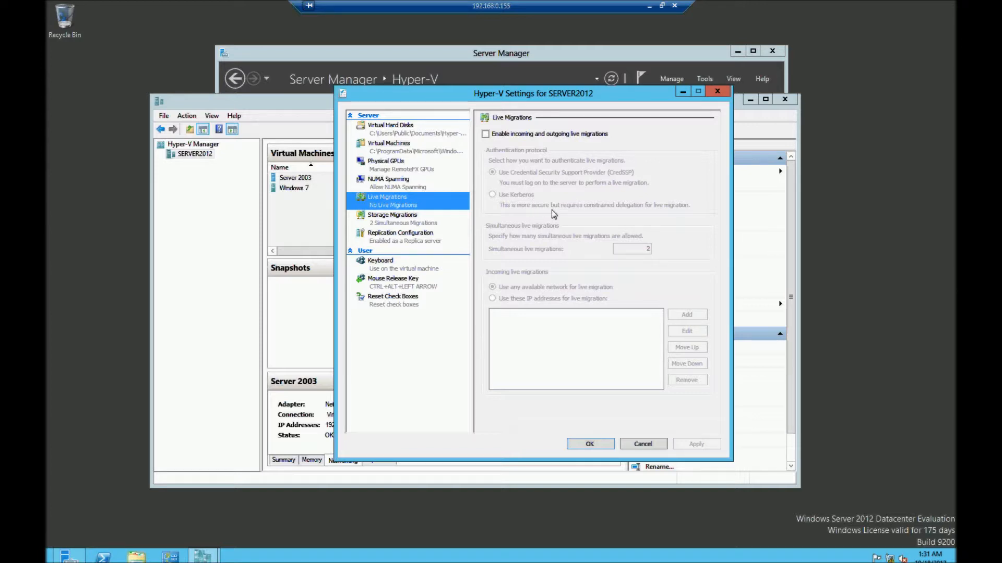
click(405, 222)
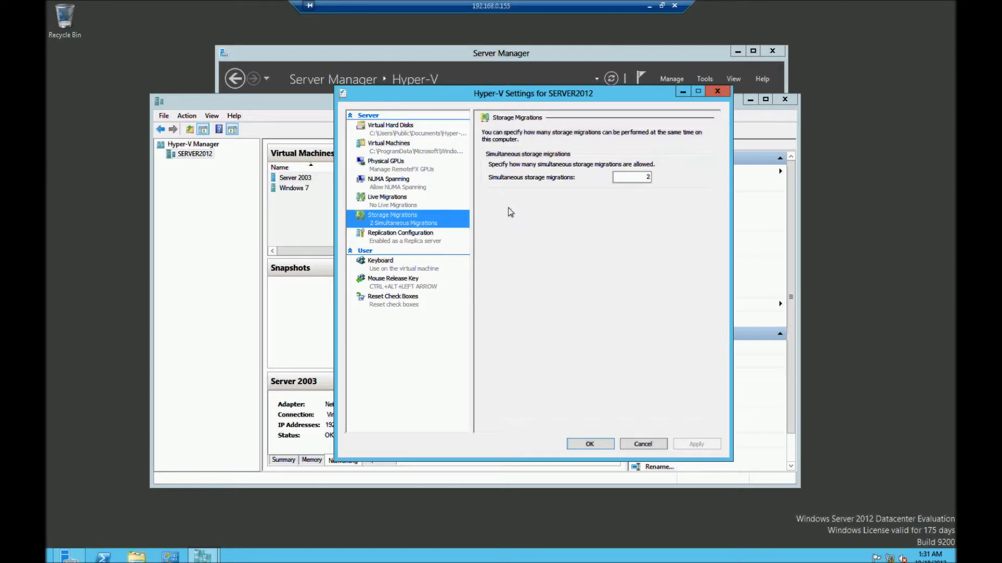
click(426, 242)
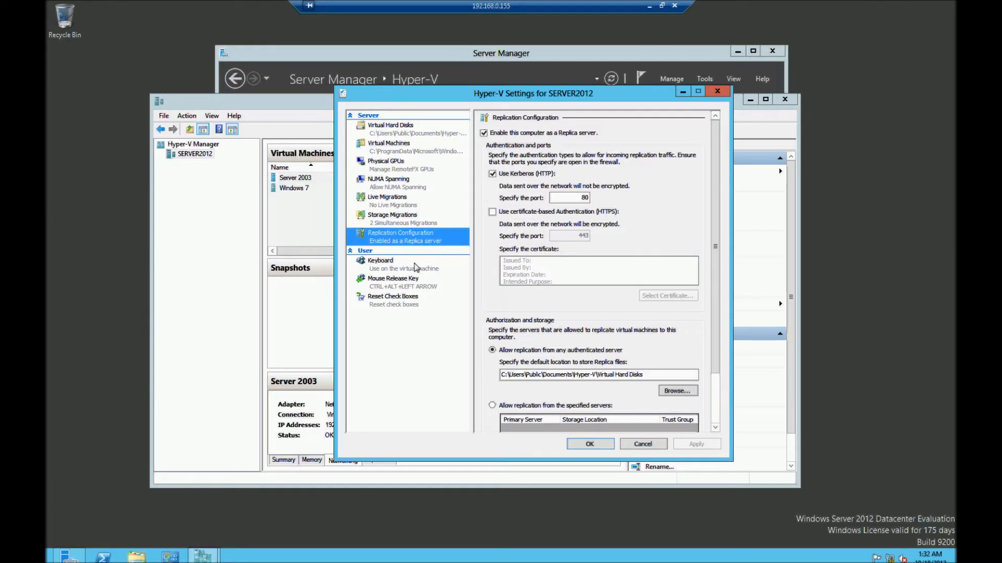
Step: Review the keyboard, mouse release key and reset check boxes user settings, and close Hyper-V Settings without changes
click(387, 271)
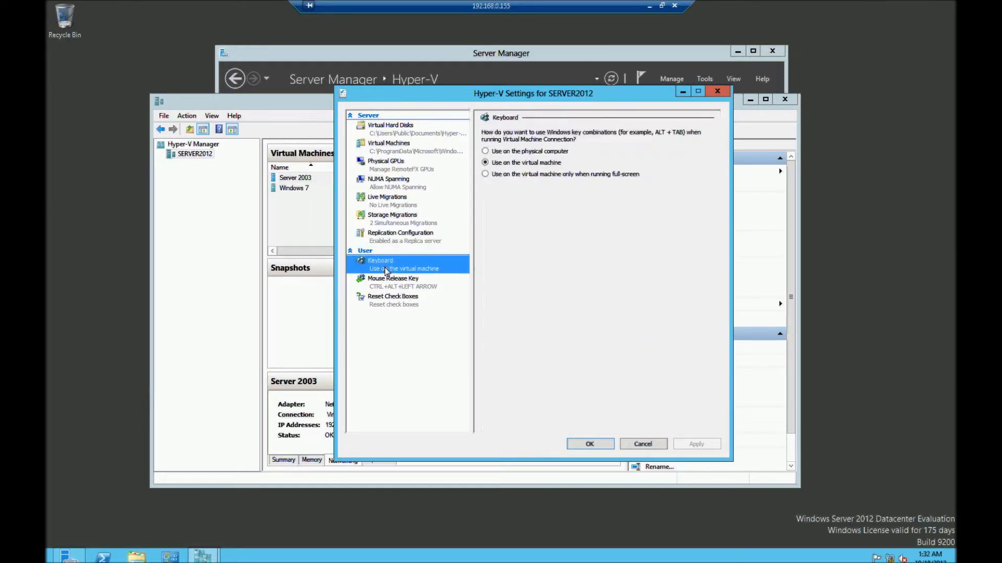
click(411, 287)
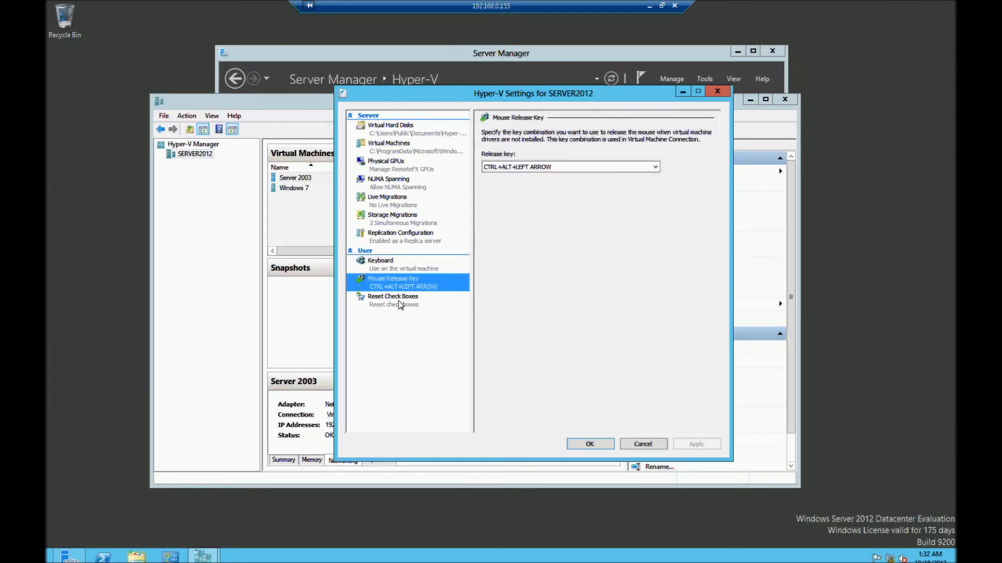
click(400, 304)
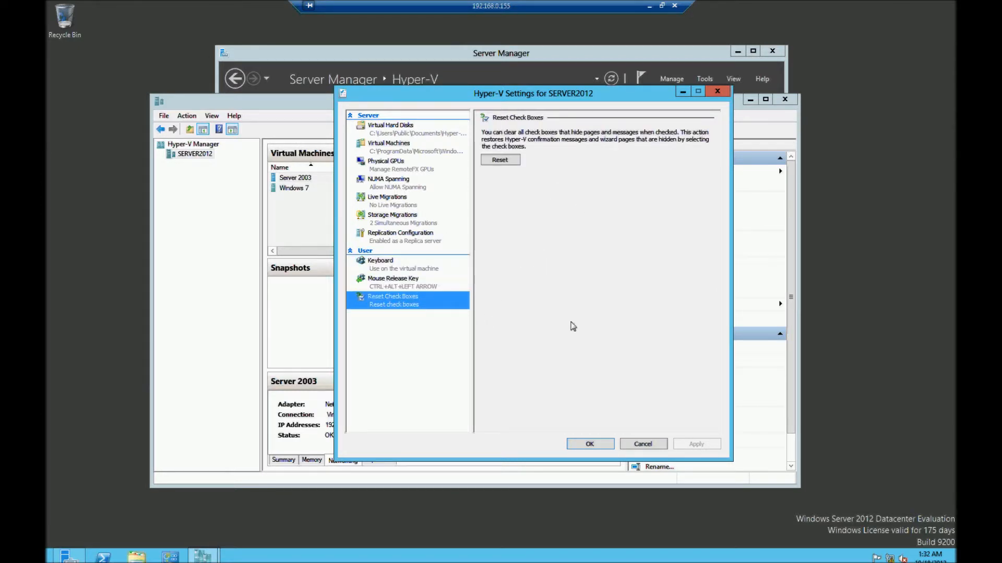
click(643, 444)
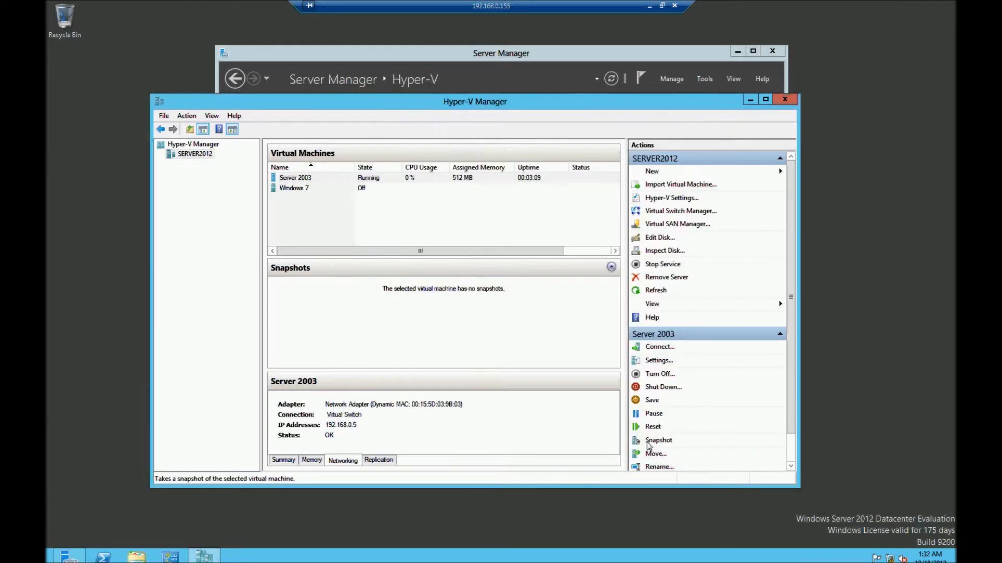
Step: Open Virtual Switch Manager and examine the existing Virtual Switch's properties and extensions
click(688, 212)
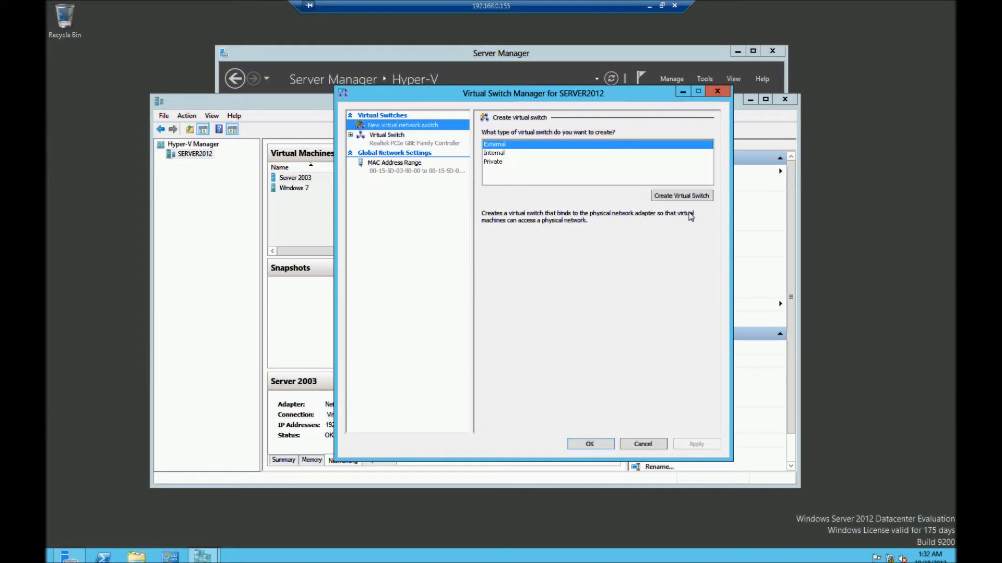
click(395, 136)
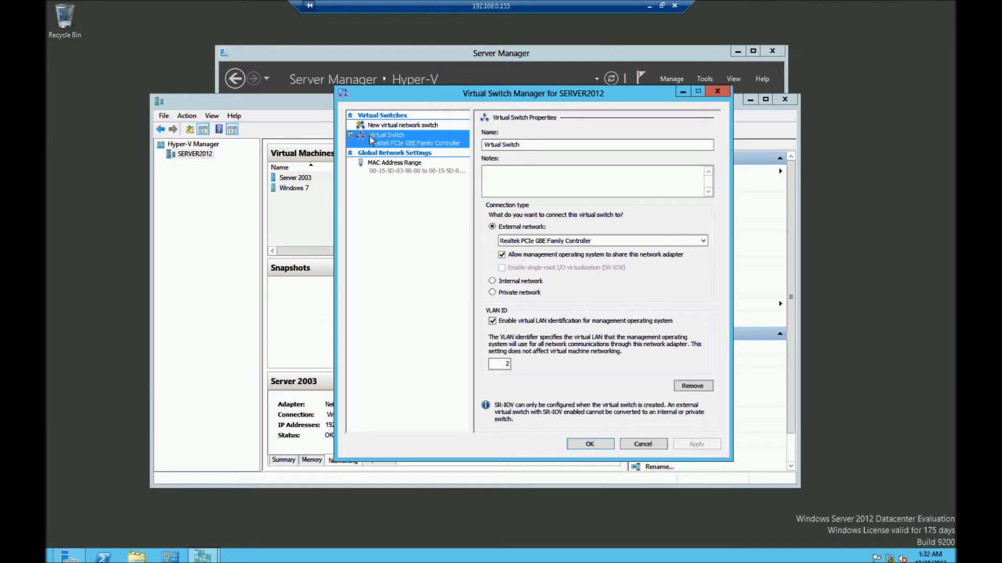
click(350, 135)
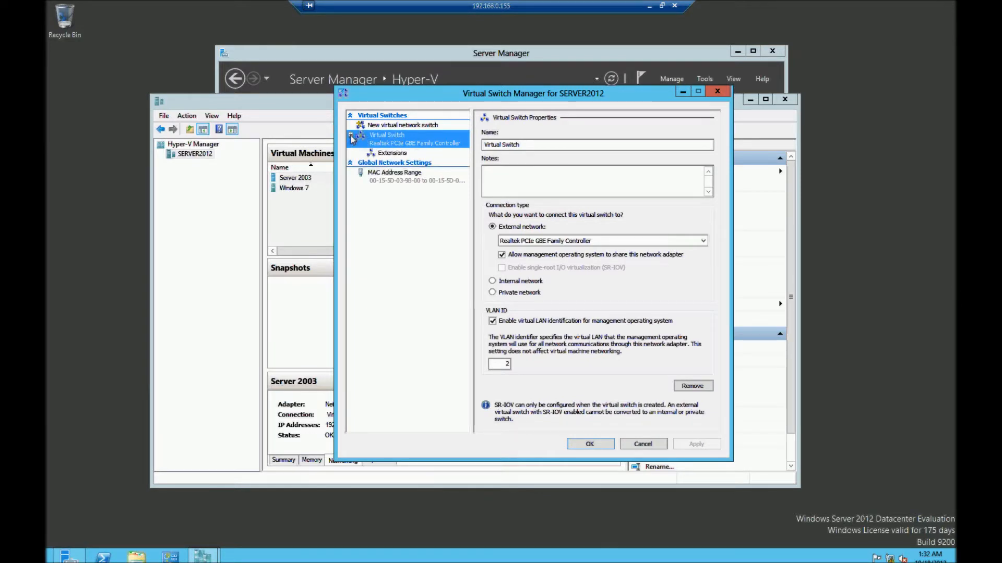
click(402, 154)
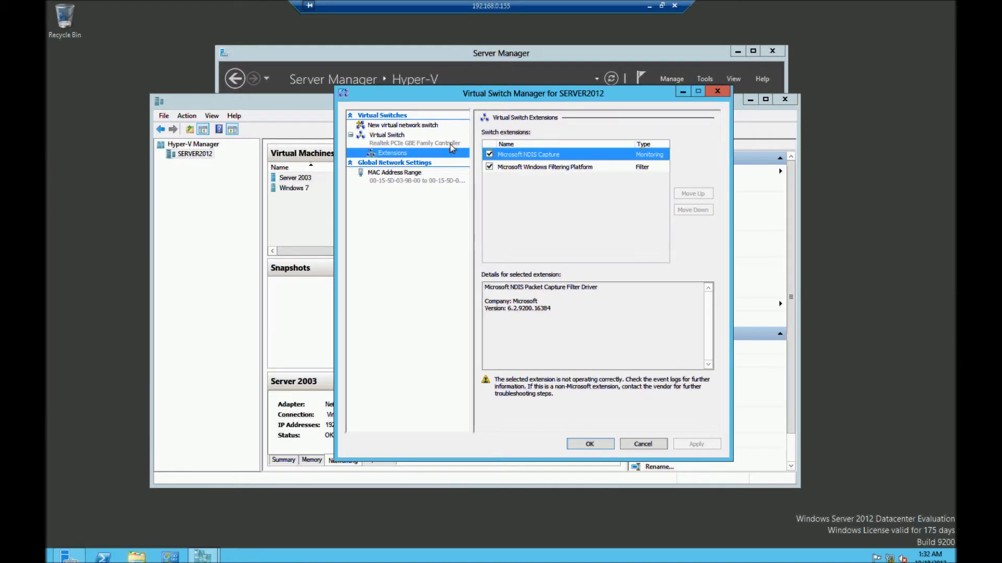
Step: Check the Virtual Switch's available external network adapters and the global MAC address range, and close Virtual Switch Manager
click(389, 143)
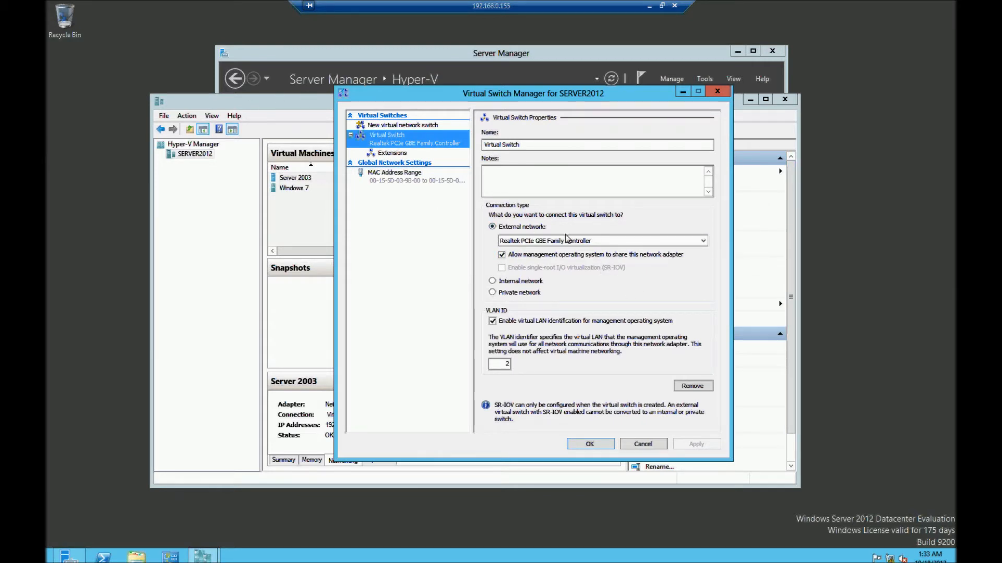
click(704, 240)
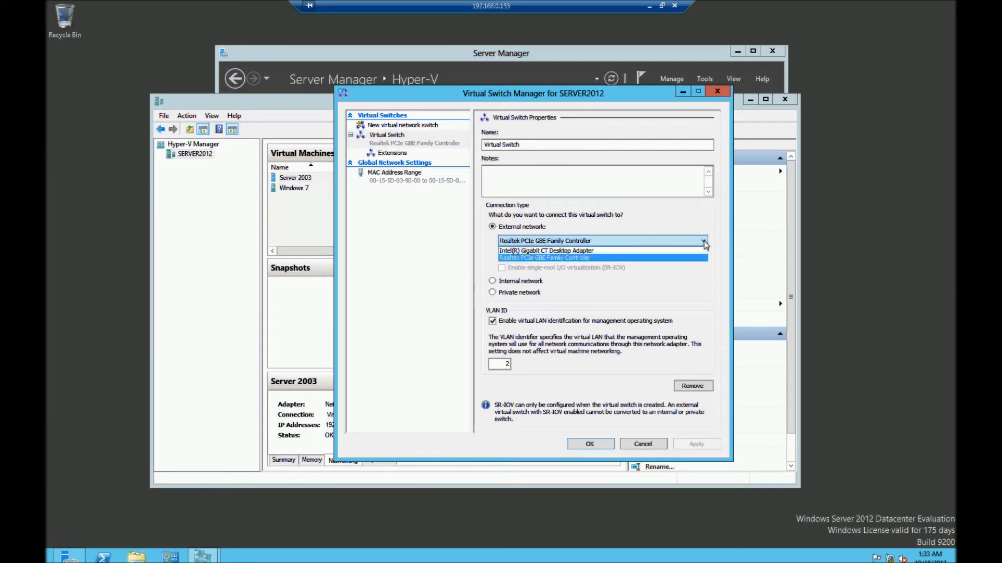
click(703, 240)
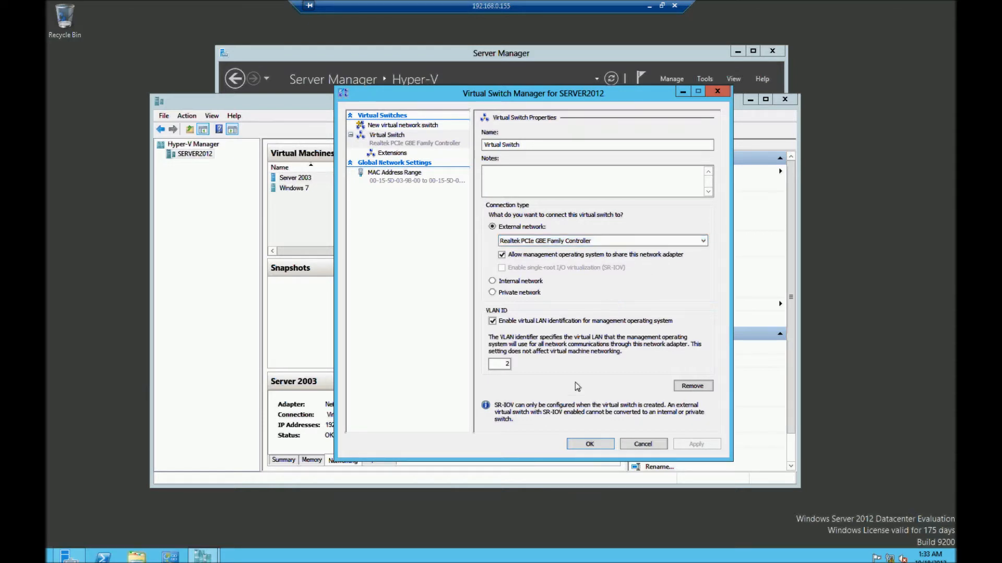
click(404, 177)
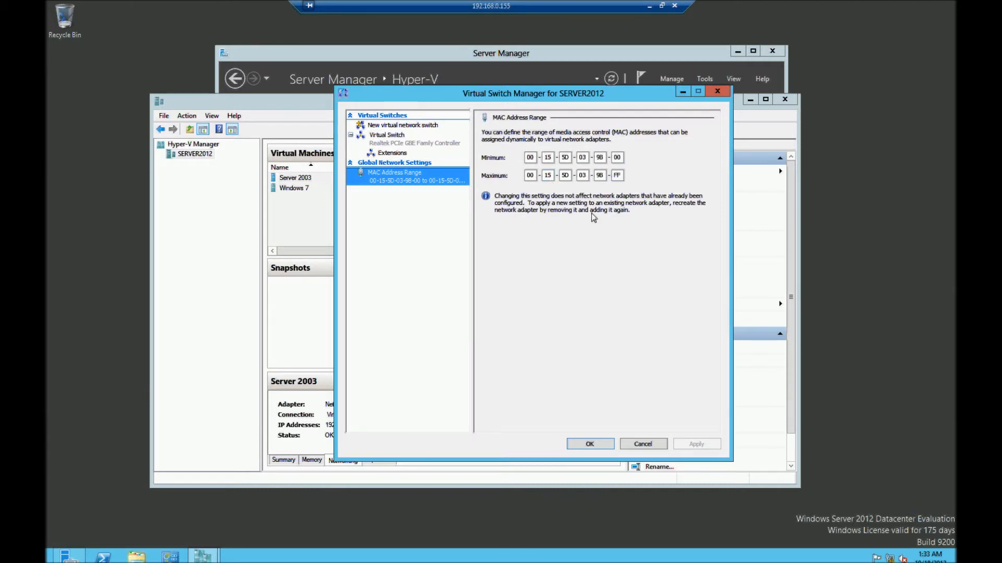
click(591, 444)
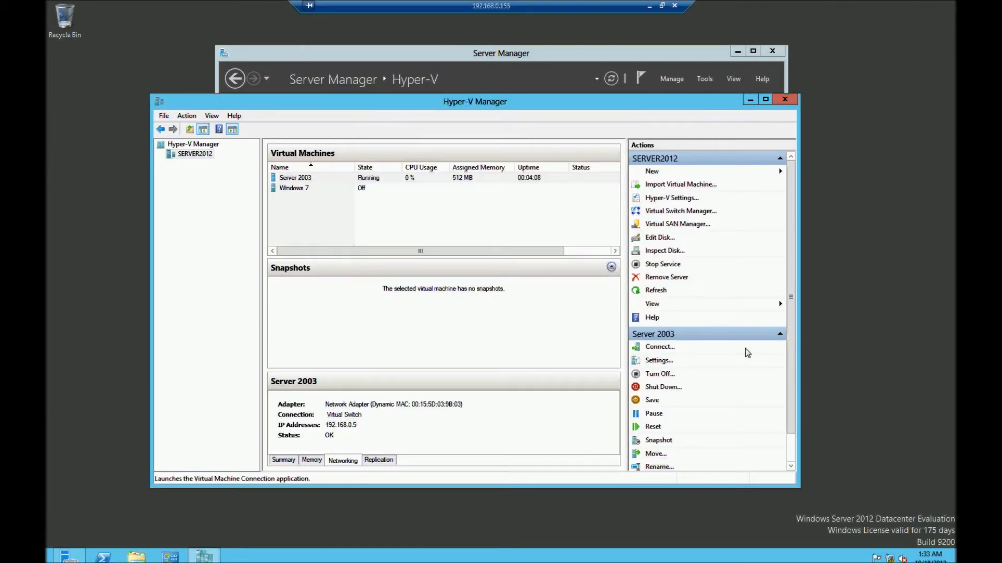
Step: View the Virtual SAN Manager and the Edit Virtual Hard Disk Wizard's disk location page, cancelling each without changes
click(680, 225)
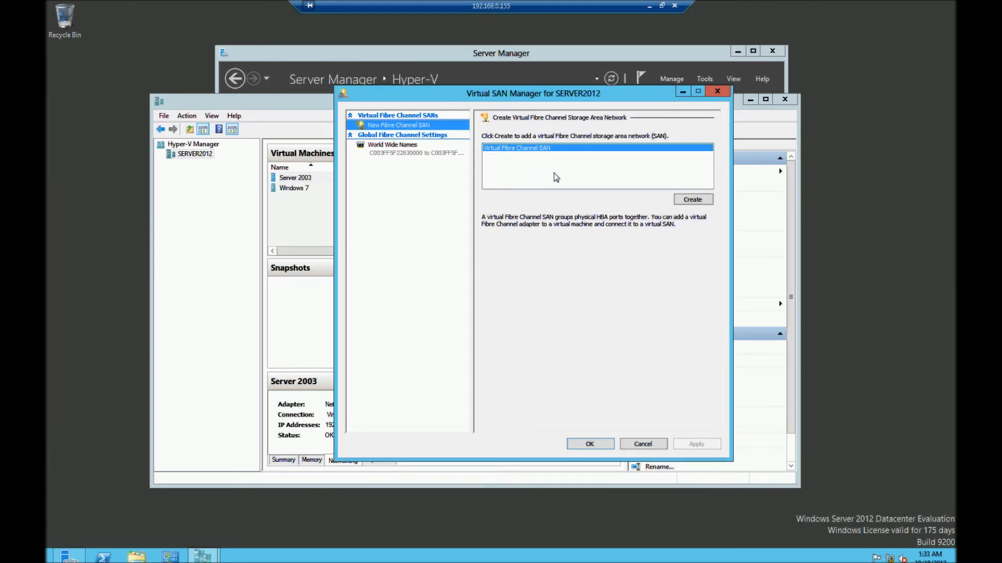
click(643, 444)
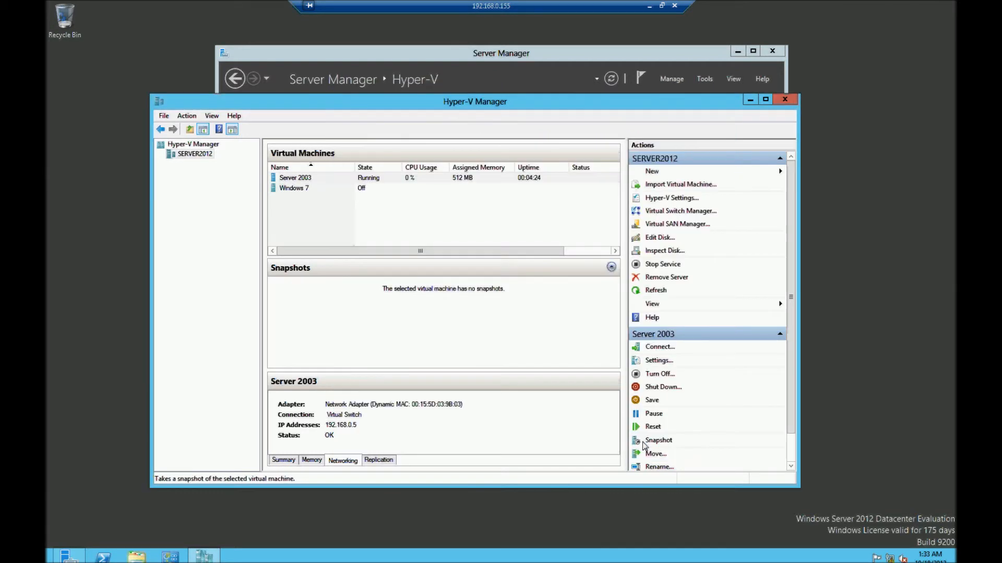
click(659, 238)
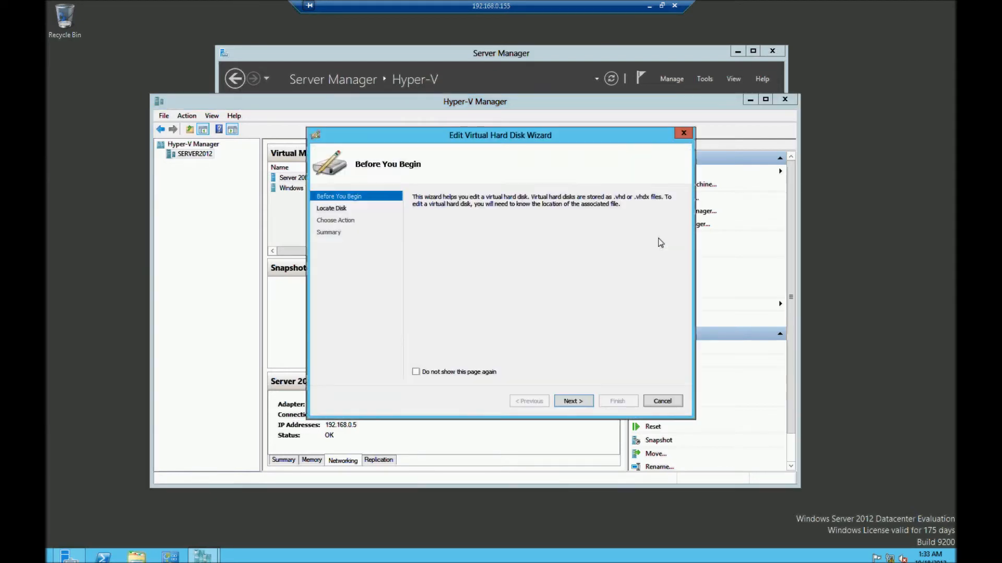
click(338, 211)
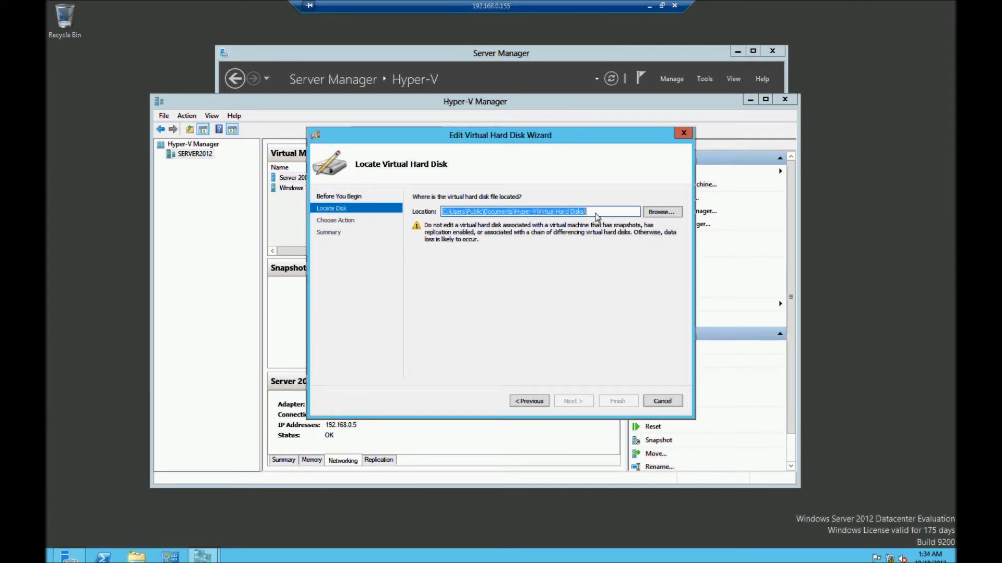
click(656, 401)
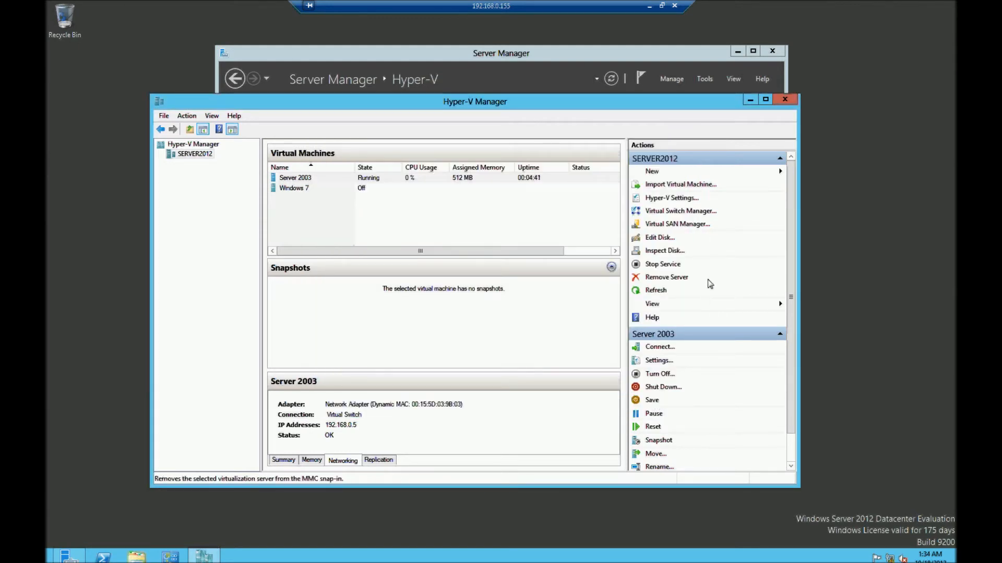
Step: View the virtual hard disks available for inspection, close the file selection, and show SERVER2012's view options
click(656, 252)
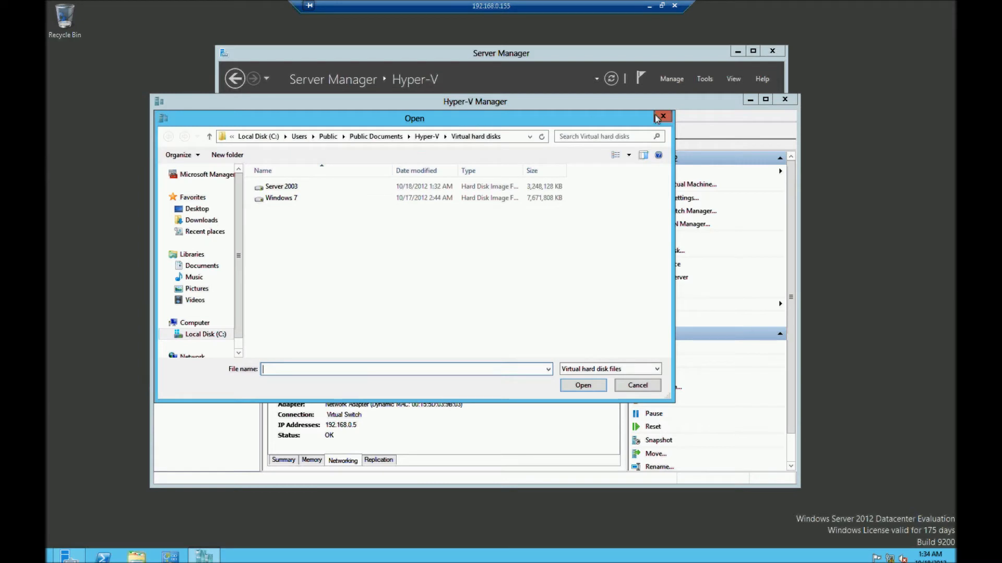
click(666, 118)
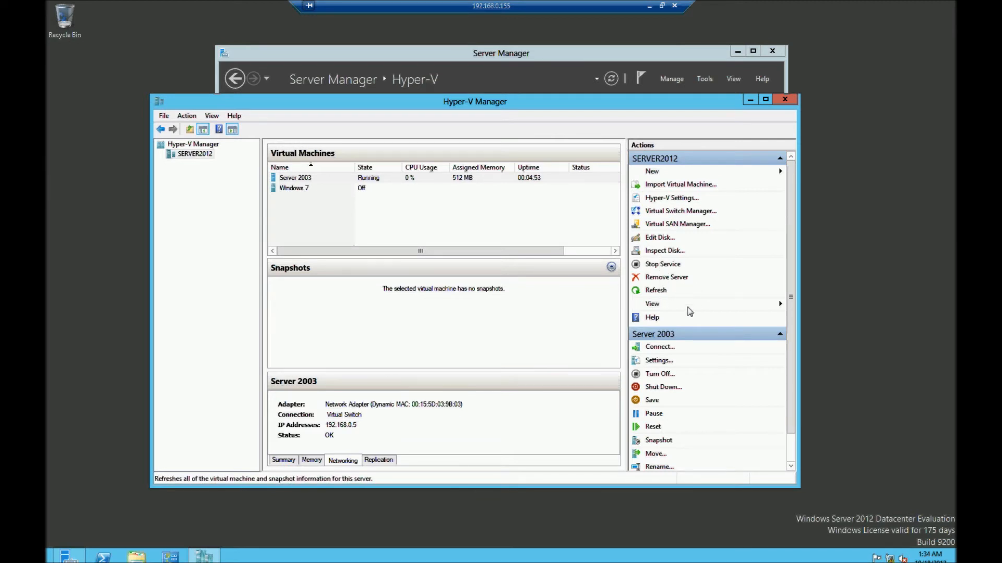
click(782, 306)
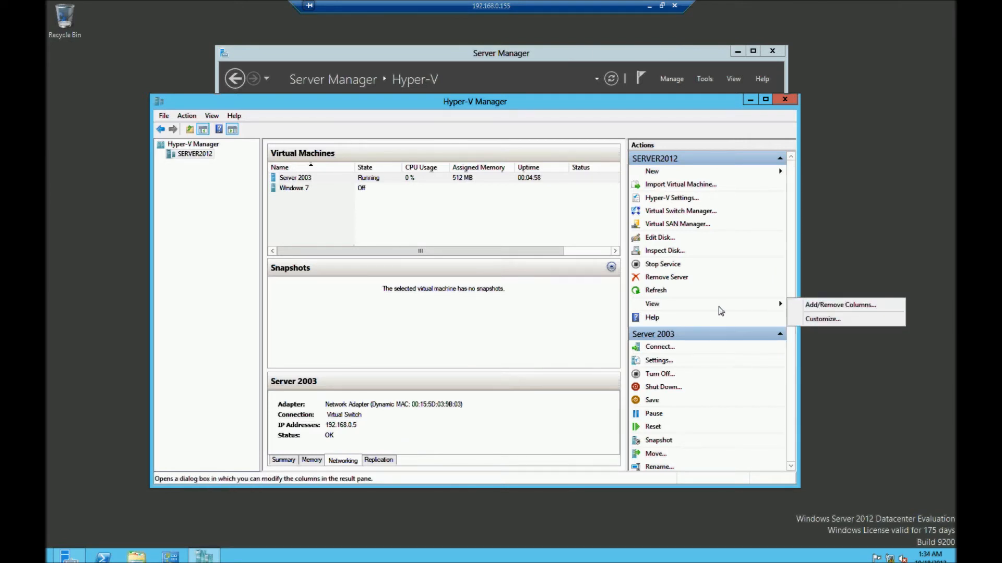